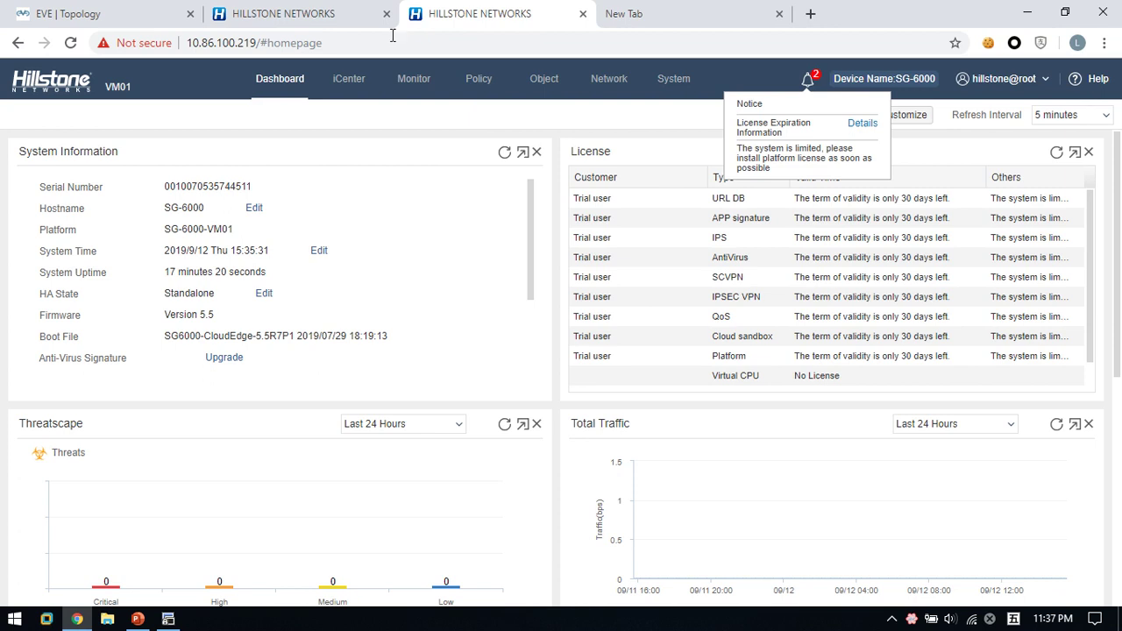
# - Open ethernet0/4's interface settings on the 10.86.100.218 firewall, then view the lab topology
pyautogui.click(314, 12)
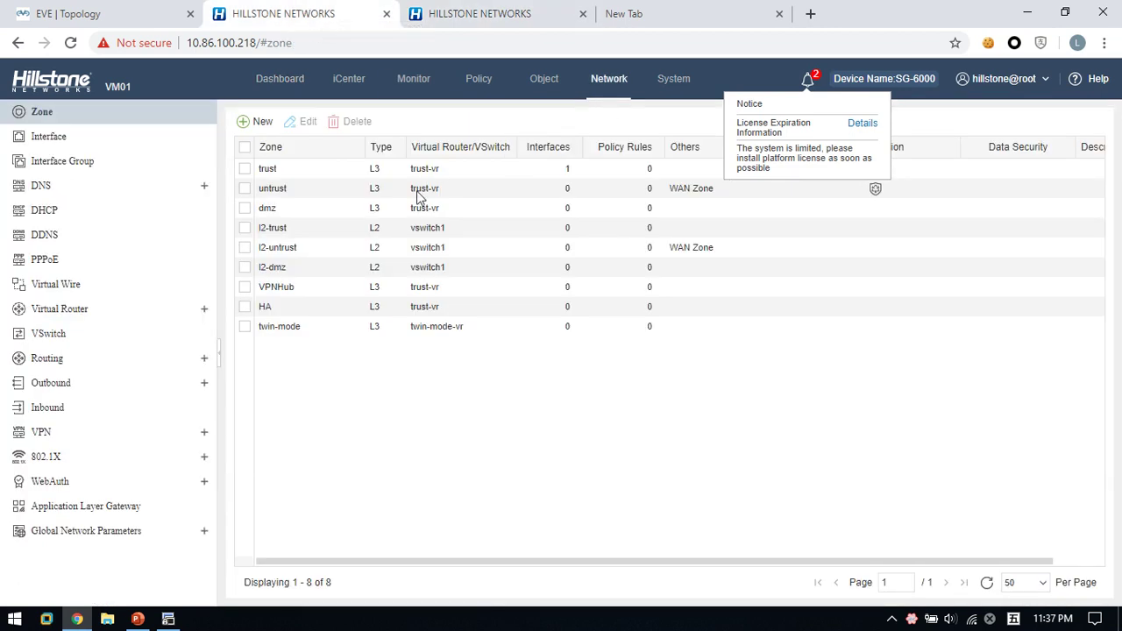
pyautogui.click(111, 143)
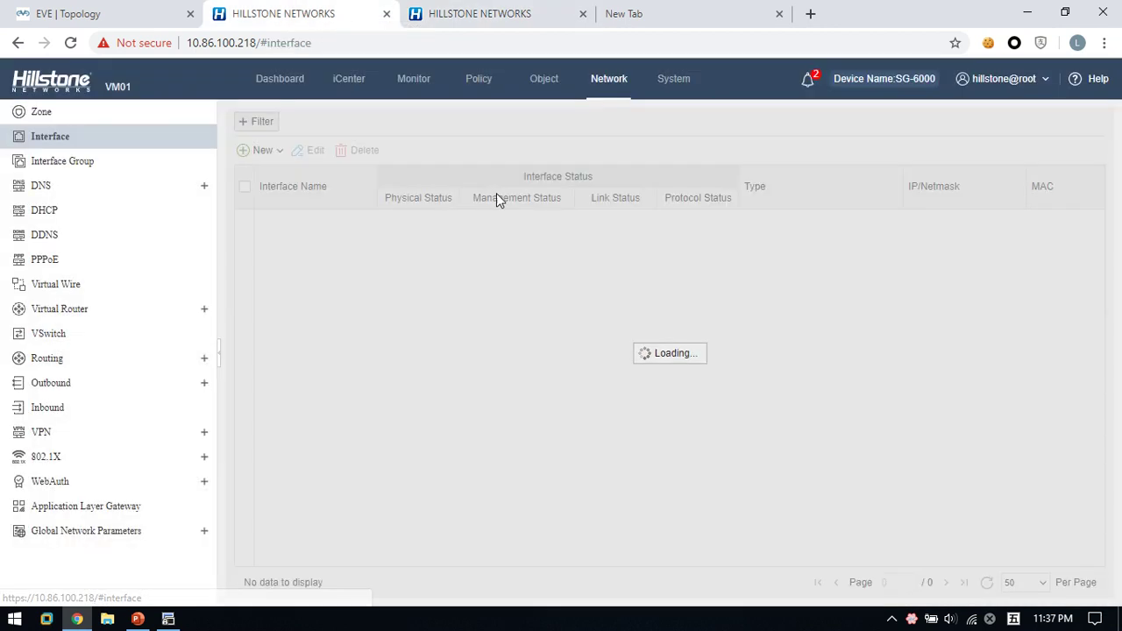
pyautogui.click(489, 300)
pyautogui.click(311, 150)
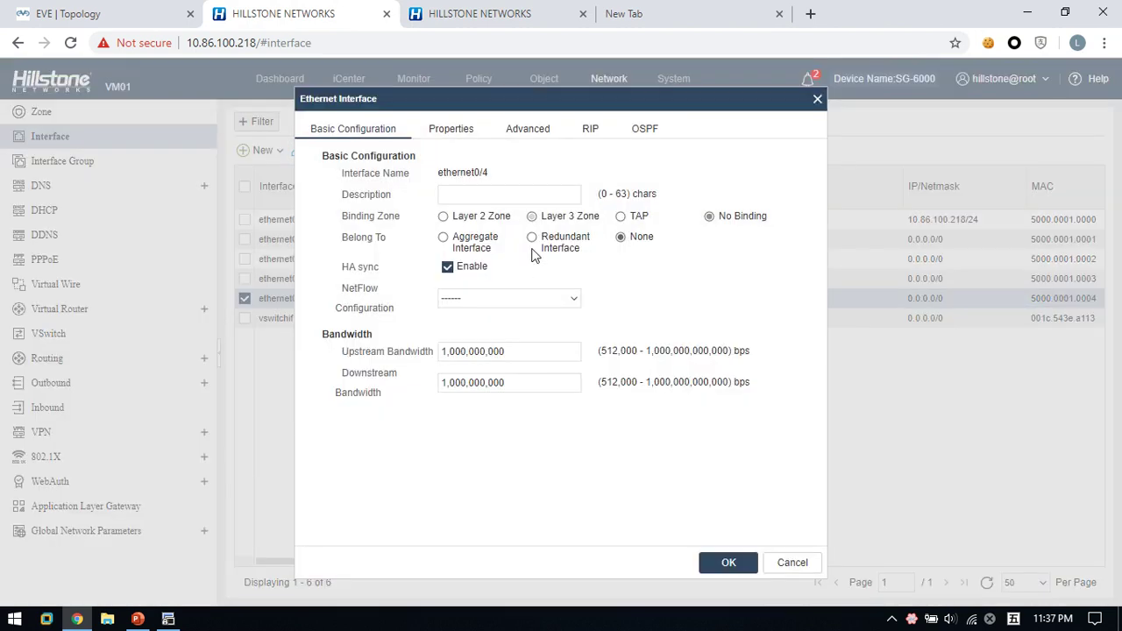
pyautogui.moveTo(482, 166); pyautogui.dragTo(436, 173)
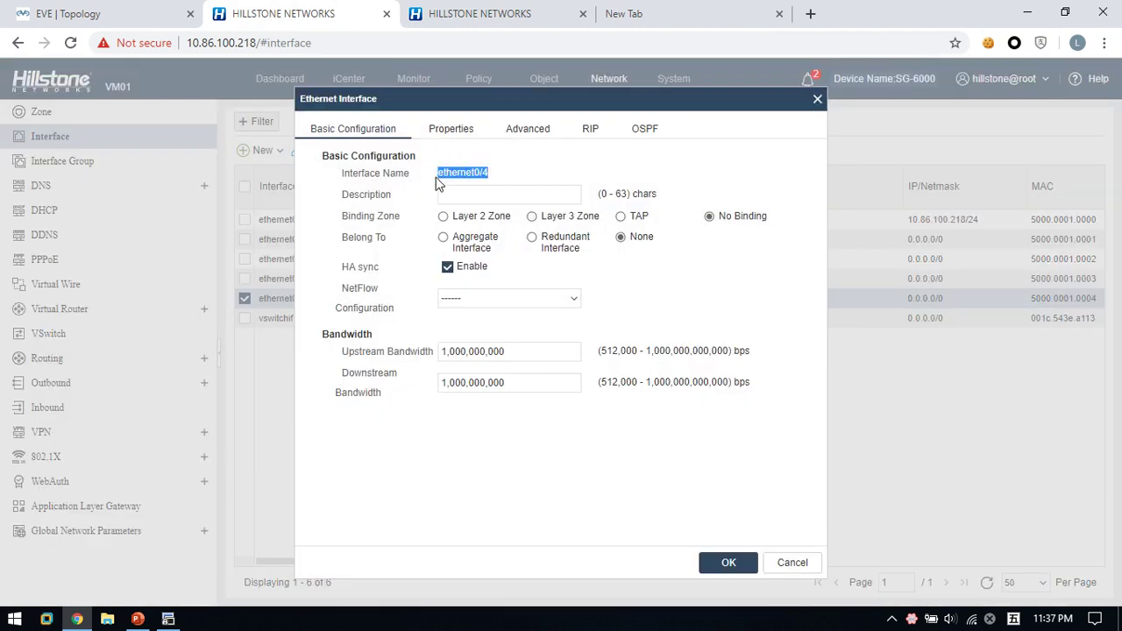
pyautogui.click(88, 10)
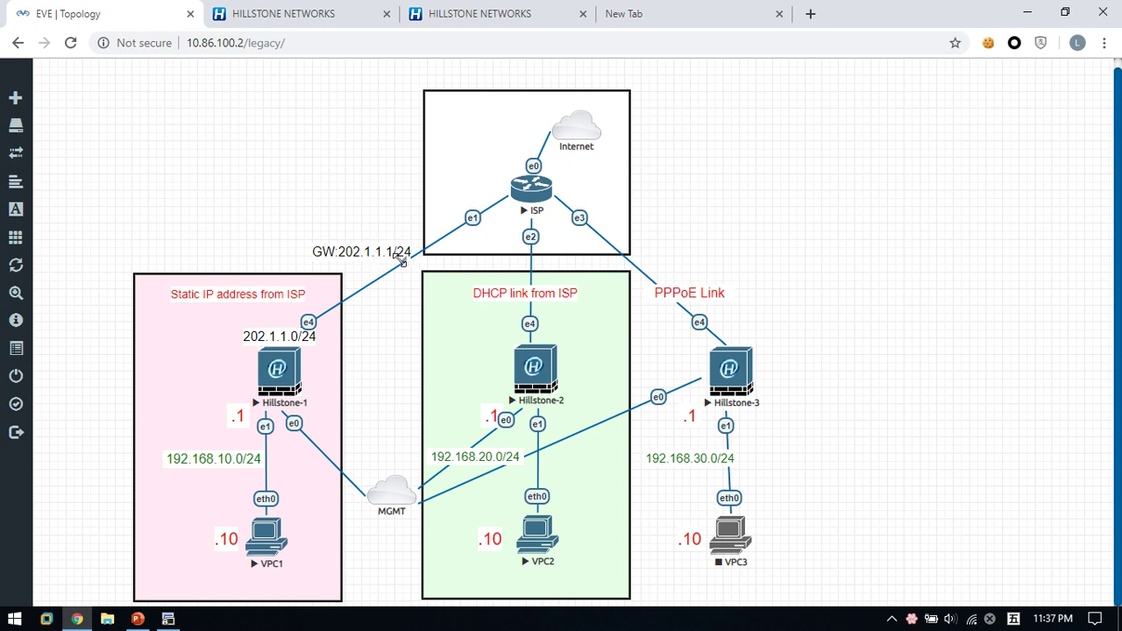
pyautogui.click(283, 11)
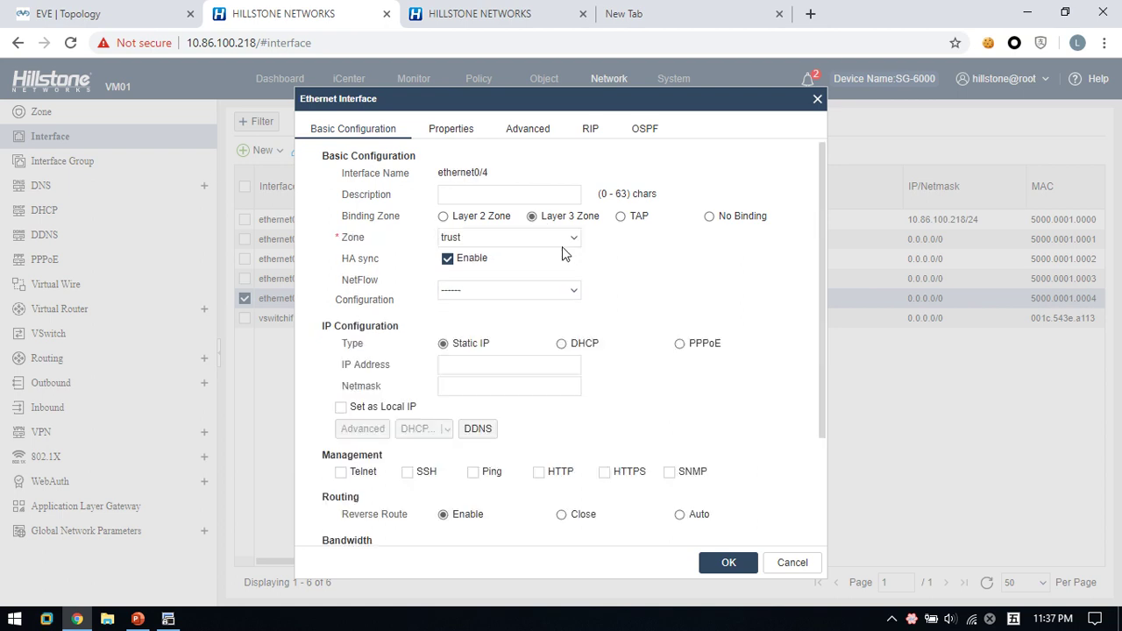
# - Assign ethernet0/4 to zone untrust with static IP 202.1.1.2, netmask 24, and save
pyautogui.click(565, 238)
pyautogui.click(507, 273)
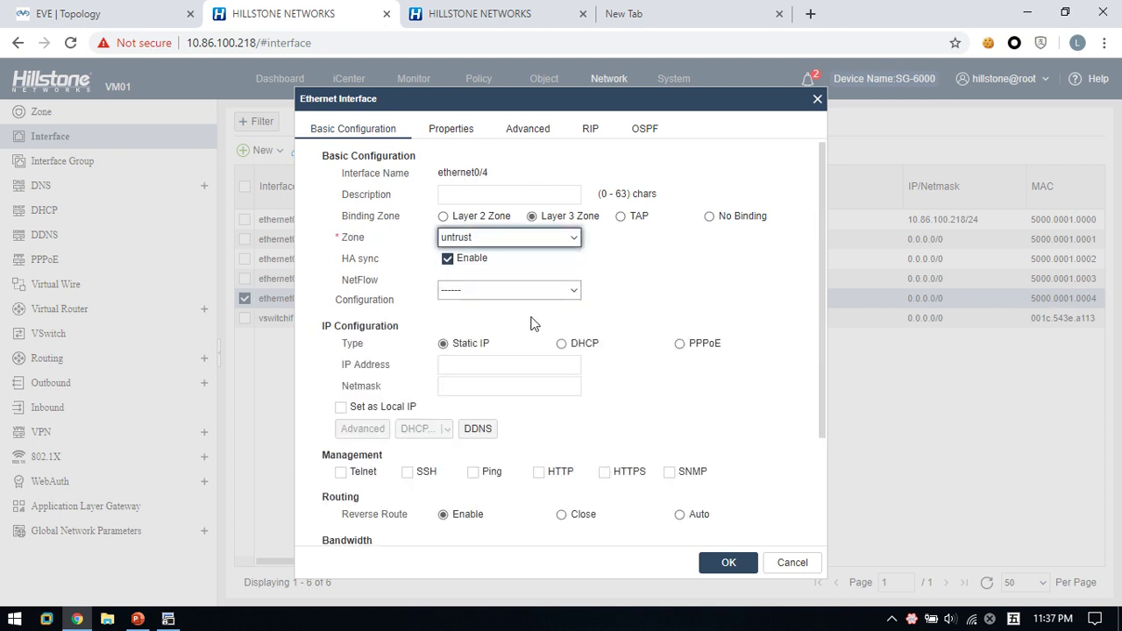
pyautogui.click(516, 363)
pyautogui.write('20')
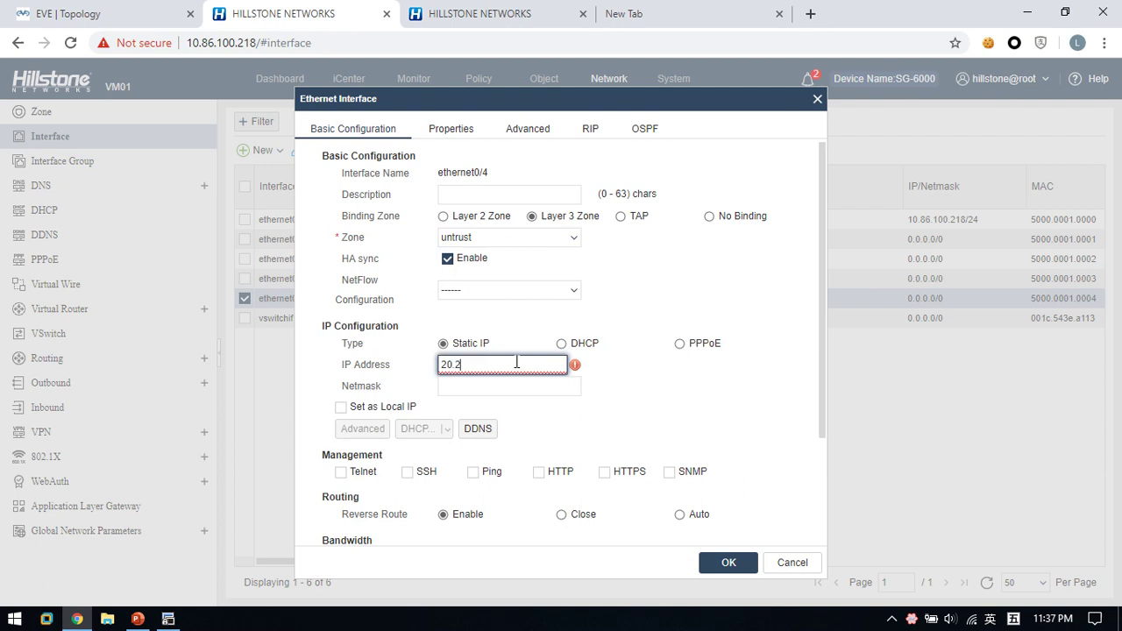
pyautogui.write('2.1.1.2')
pyautogui.press('Tab')
pyautogui.write('2')
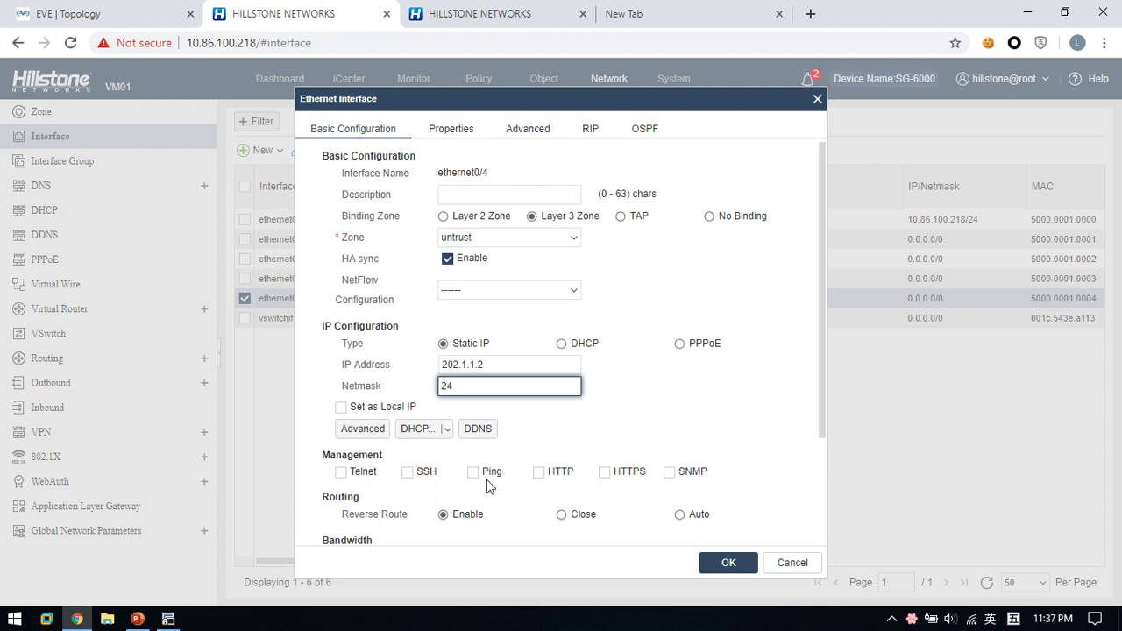
pyautogui.click(726, 565)
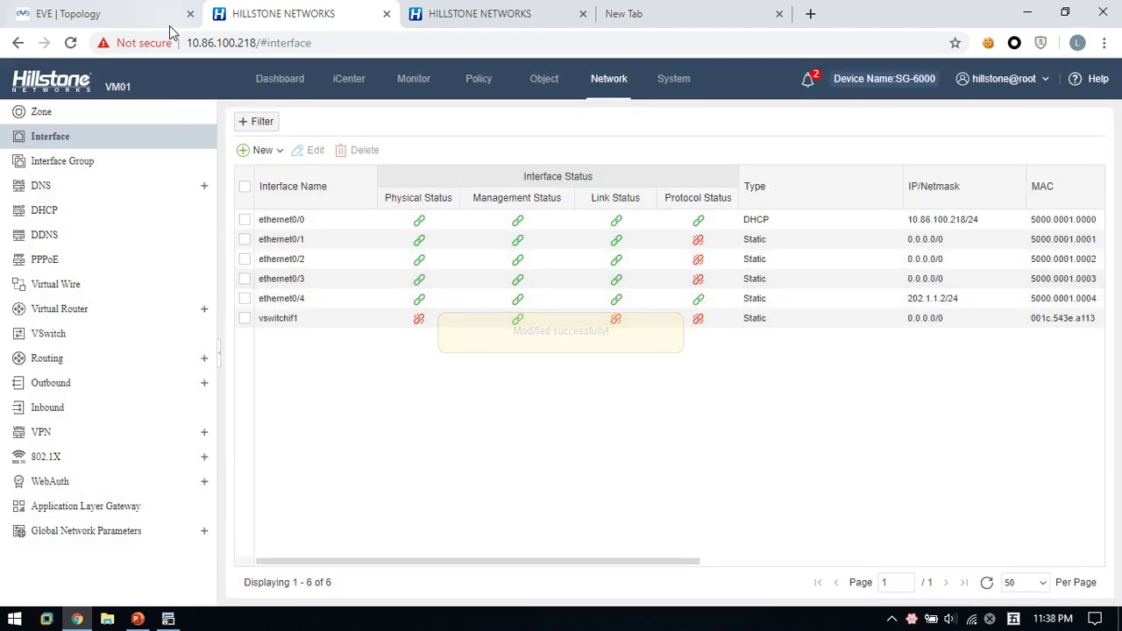
pyautogui.click(131, 14)
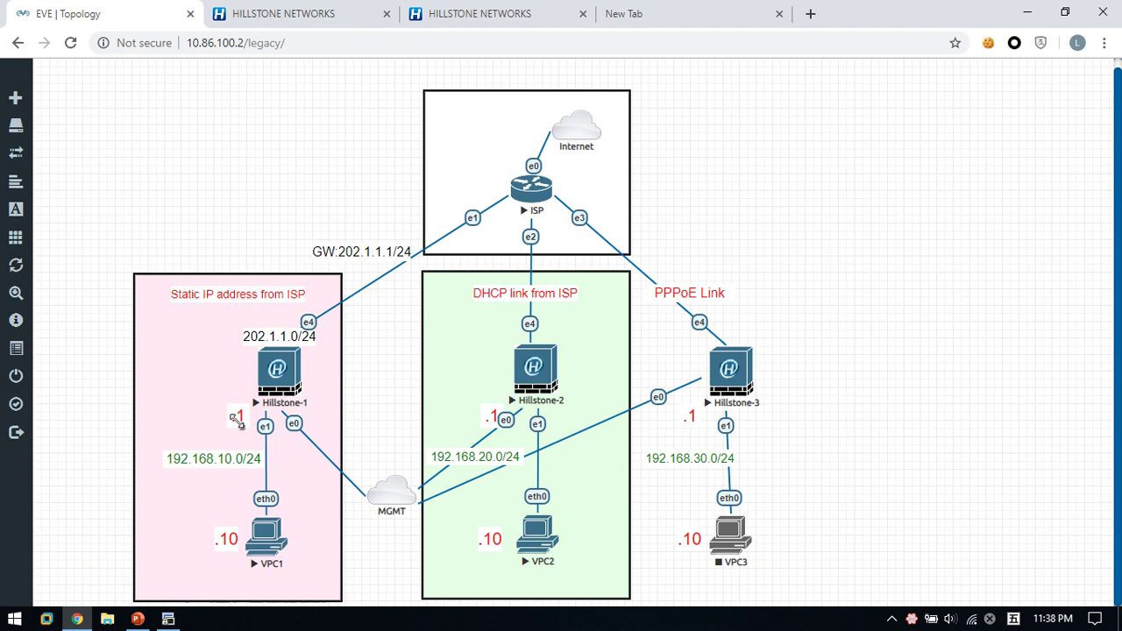
# - Make ethernet0/1 a Layer 3 interface with IP 192.168.10.1 and netmask 24
pyautogui.click(320, 14)
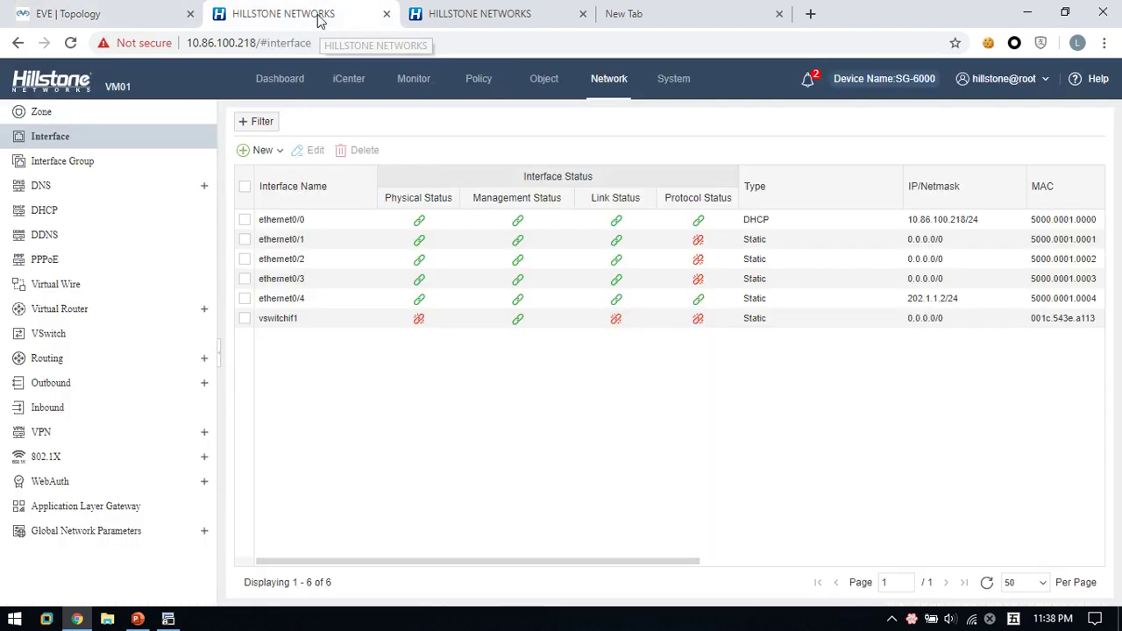
pyautogui.click(427, 246)
pyautogui.click(312, 150)
pyautogui.click(534, 218)
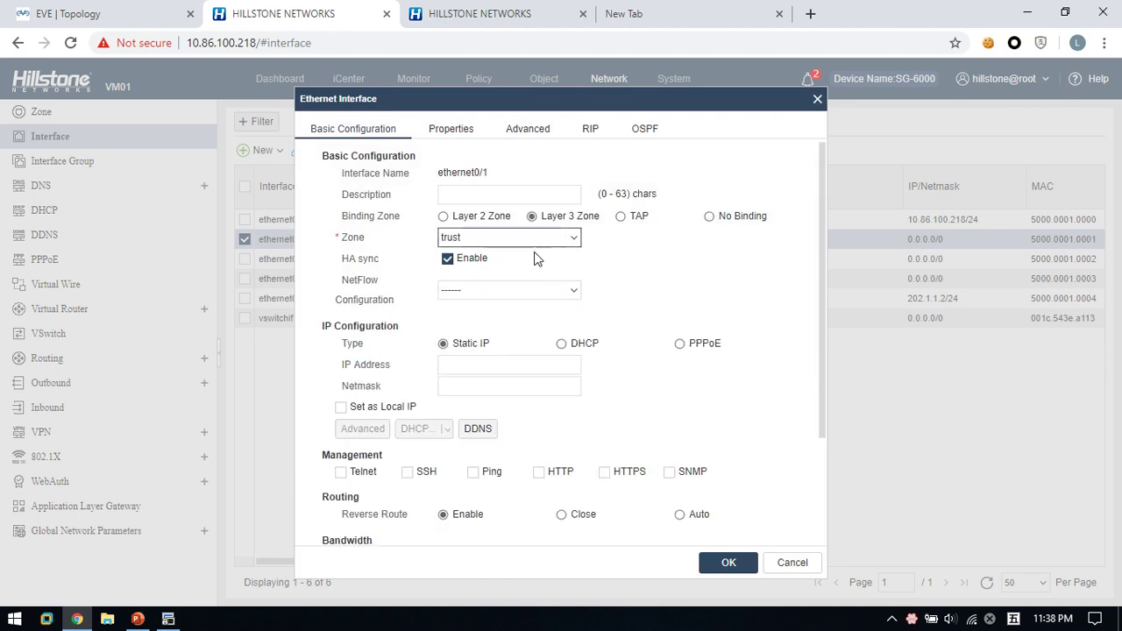
pyautogui.click(485, 365)
pyautogui.write('192')
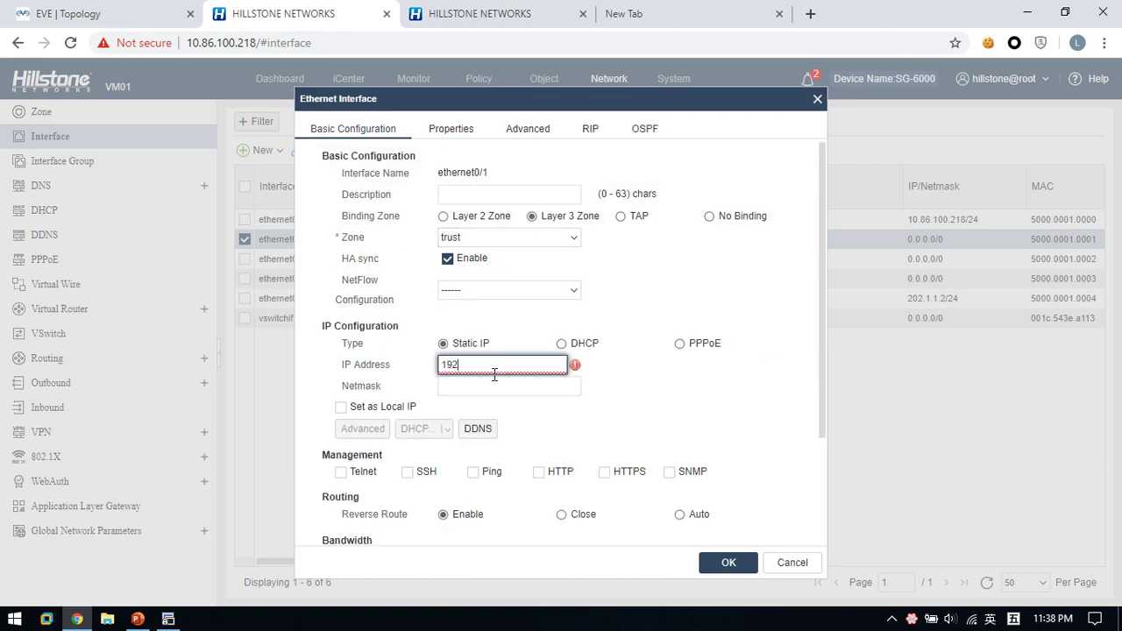
pyautogui.write('.168.10.1')
pyautogui.click(501, 388)
pyautogui.write('24')
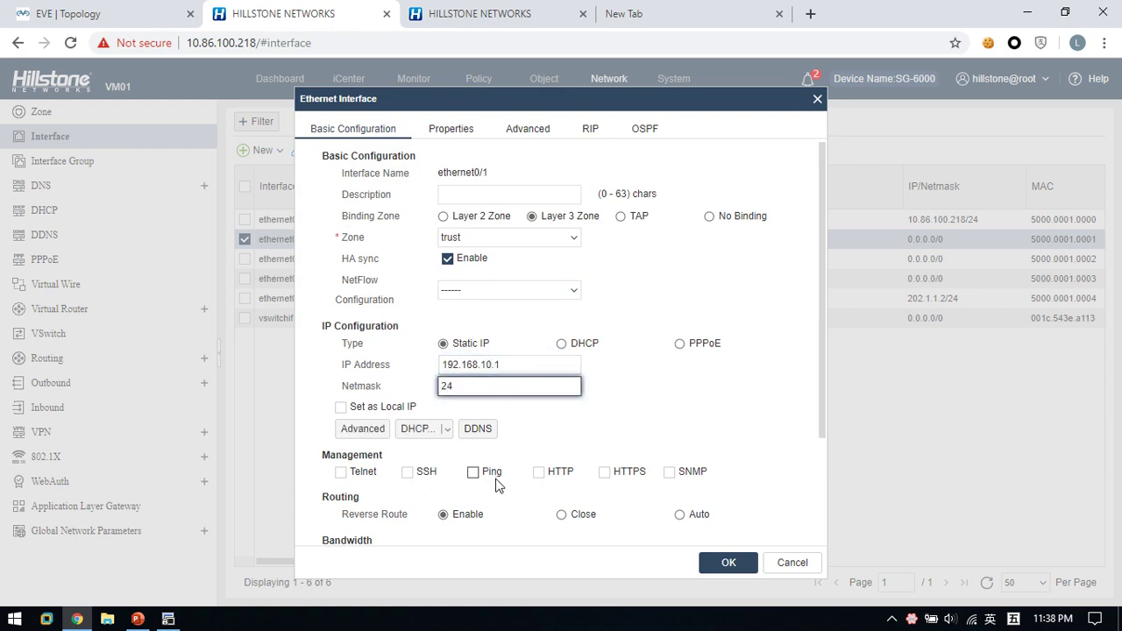
# - Enable SSH and HTTPS management on ethernet0/1 and save it
pyautogui.click(408, 472)
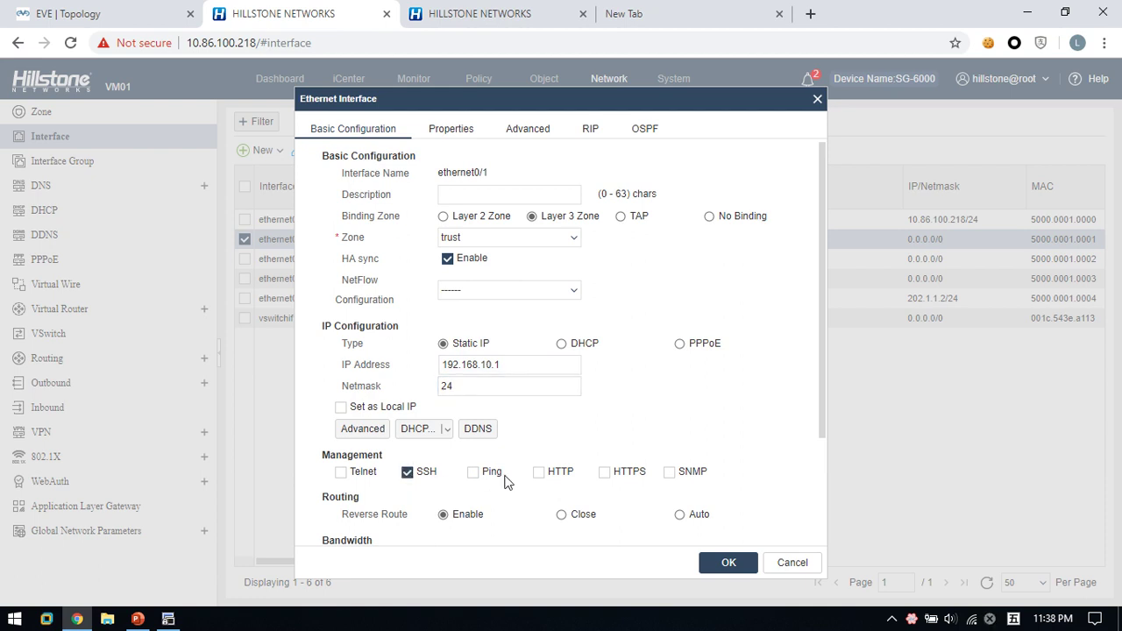
pyautogui.click(604, 473)
pyautogui.click(728, 564)
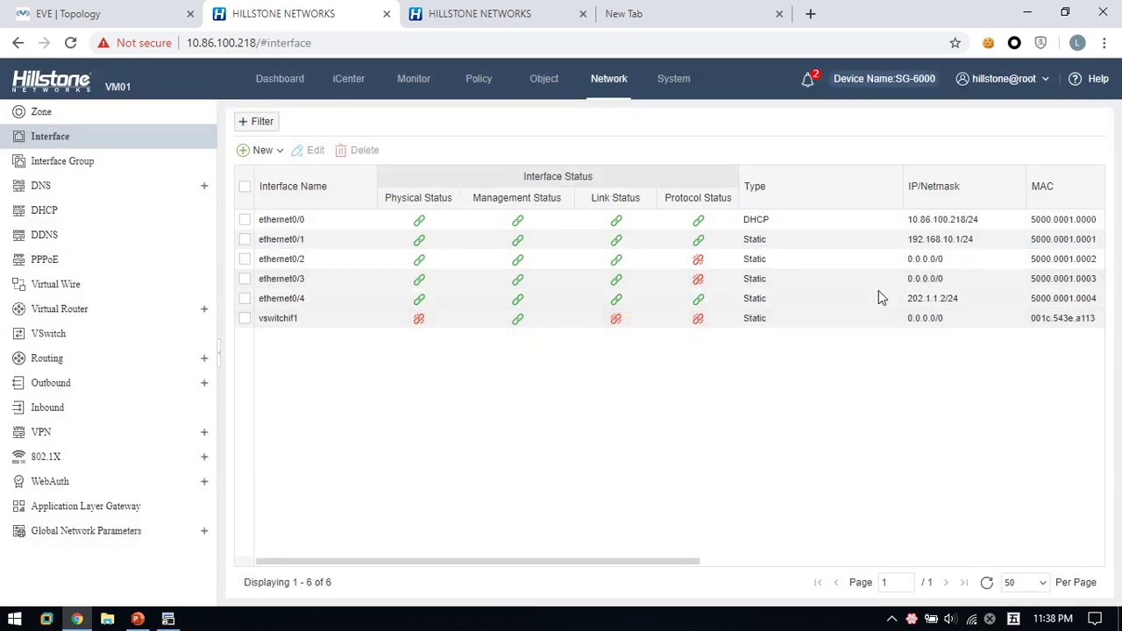
pyautogui.click(96, 368)
# - Add a destination route 0.0.0.0/0 via gateway 202.1.1.1
pyautogui.click(135, 384)
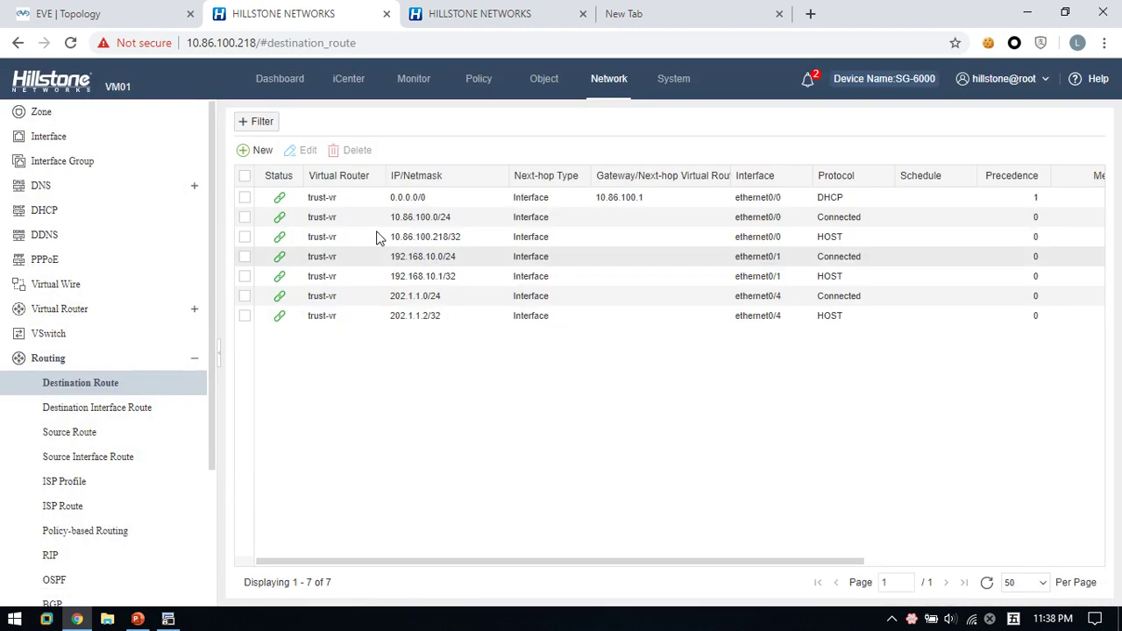
pyautogui.click(261, 151)
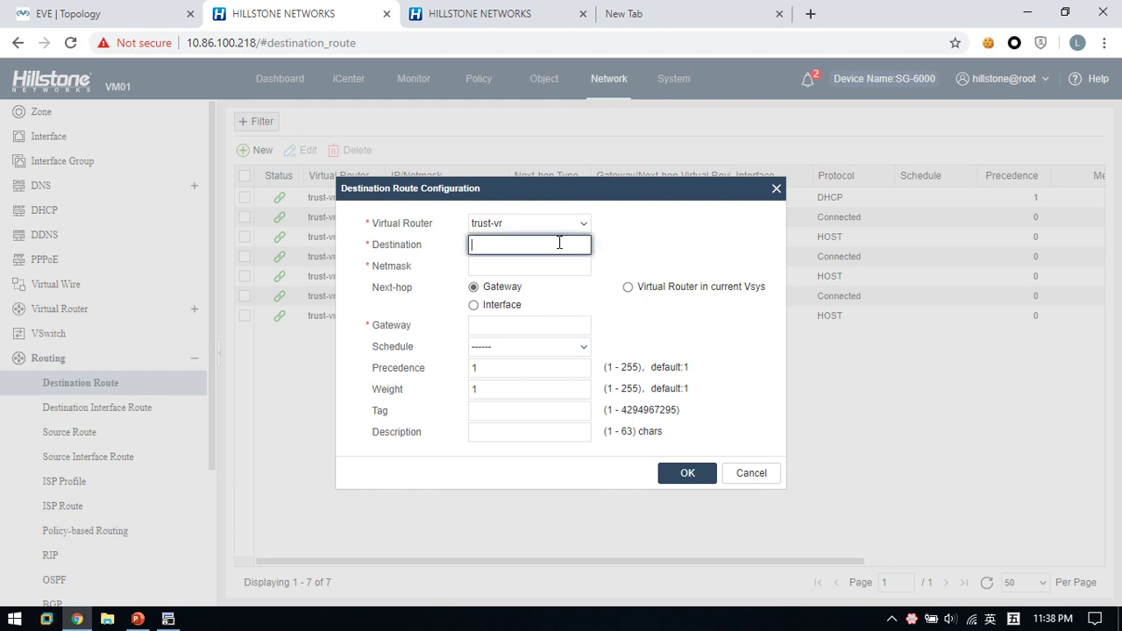
pyautogui.write('0.0.0.0')
pyautogui.press('Tab')
pyautogui.write('0')
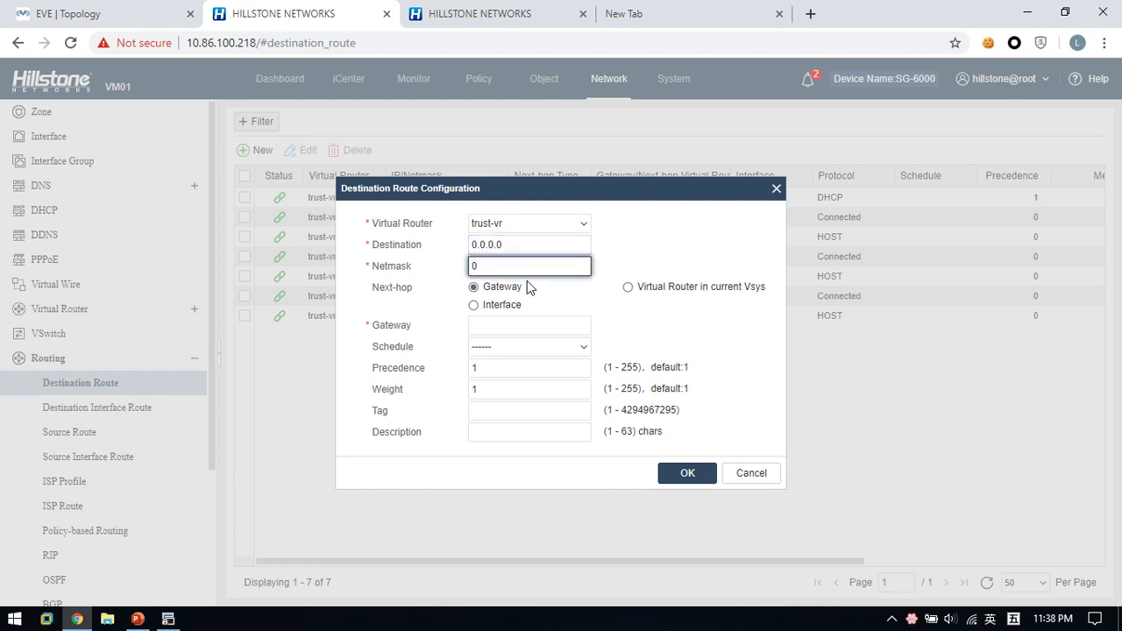
pyautogui.moveTo(517, 246); pyautogui.dragTo(462, 248)
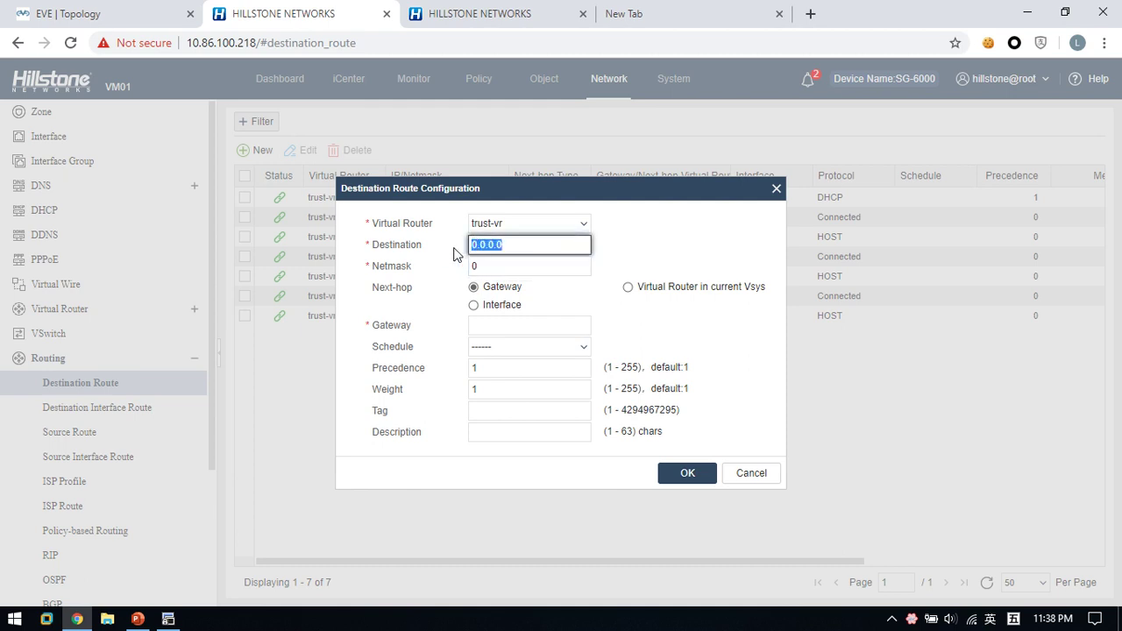
pyautogui.click(501, 267)
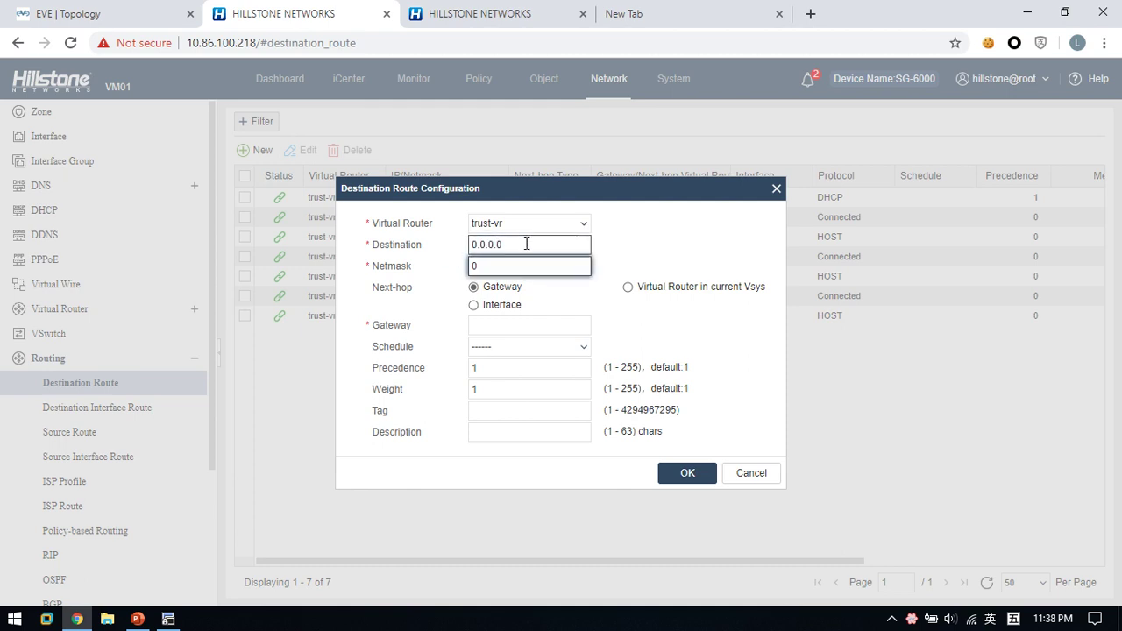
pyautogui.click(496, 324)
pyautogui.write('202.')
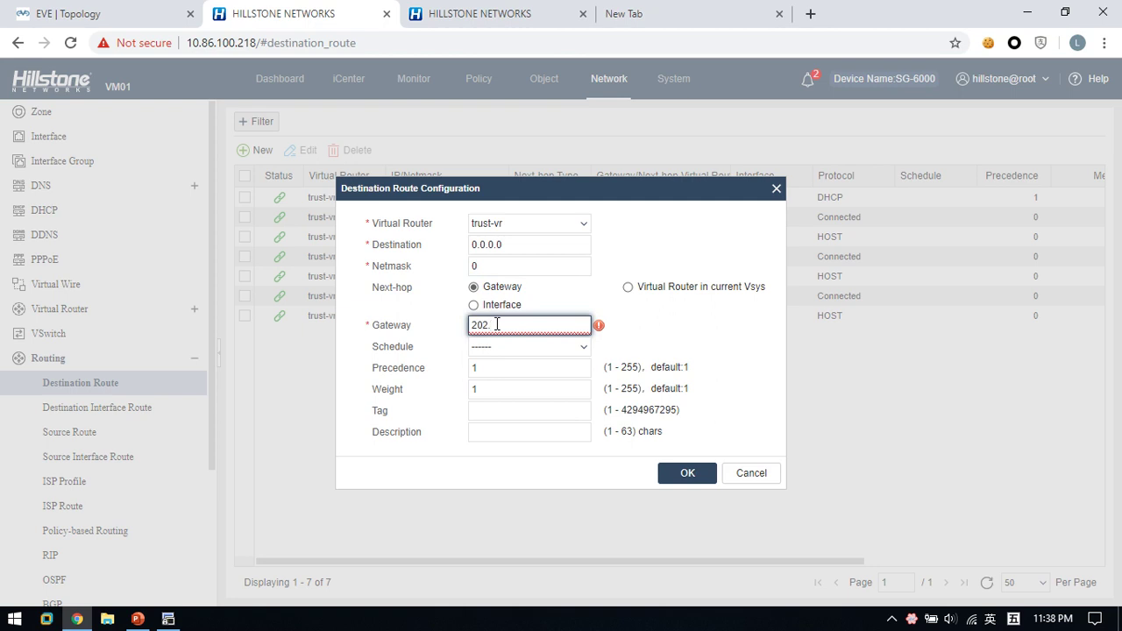
pyautogui.write('1.1.1')
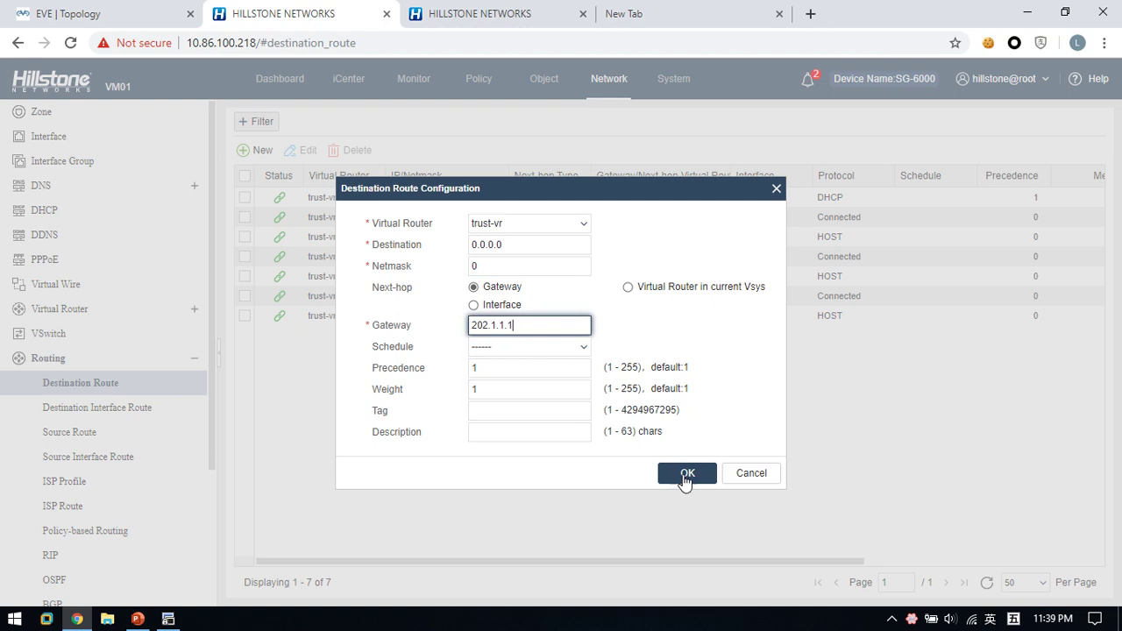
pyautogui.click(687, 476)
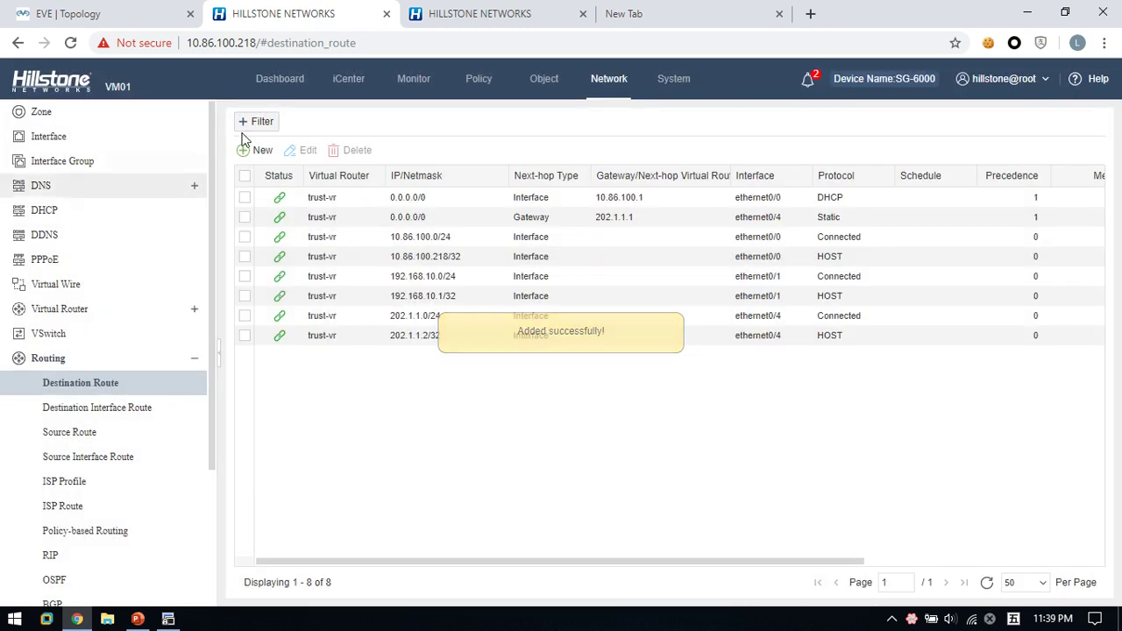
# - Go to the Policy > NAT source NAT rules page
pyautogui.click(480, 81)
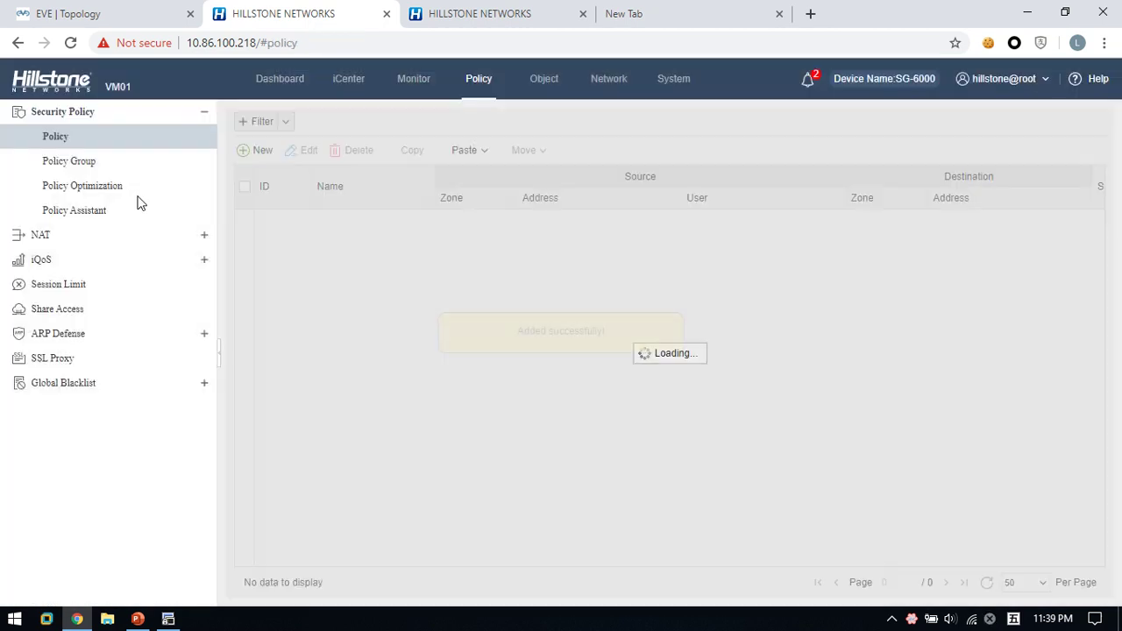
pyautogui.click(123, 240)
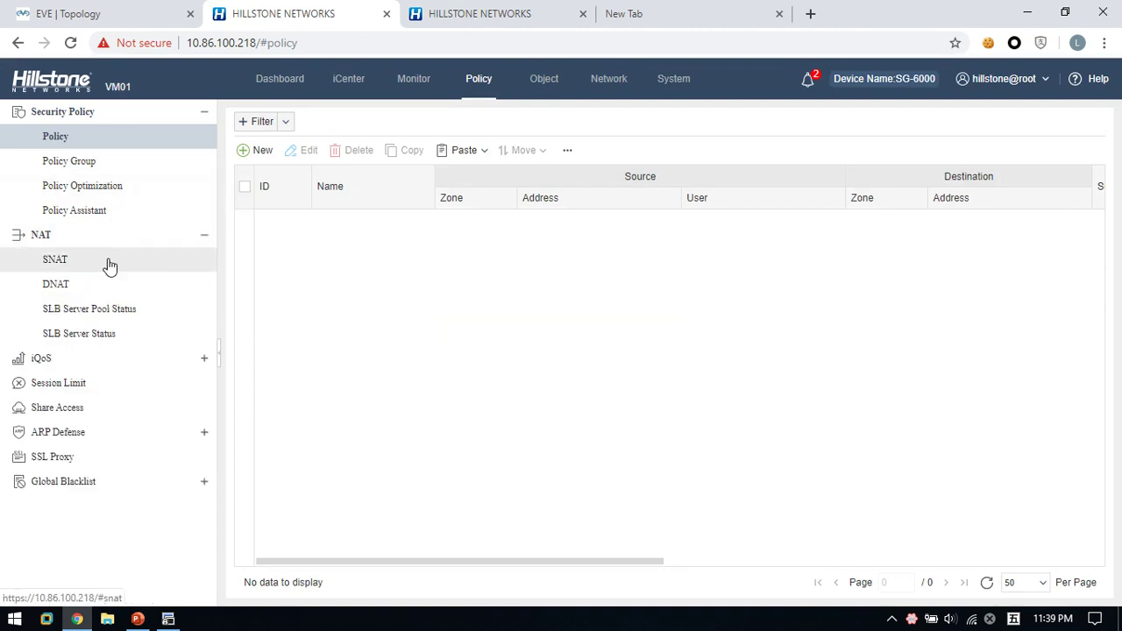
pyautogui.click(110, 269)
# - Start a new SNAT rule with Any as both source and destination address
pyautogui.click(263, 153)
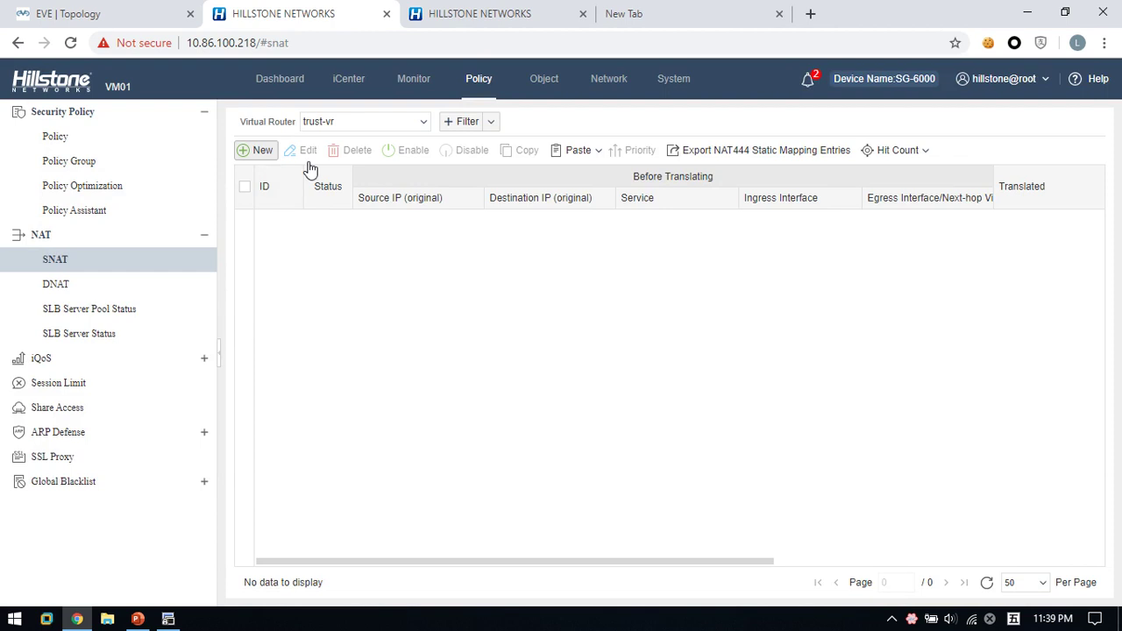
pyautogui.click(562, 256)
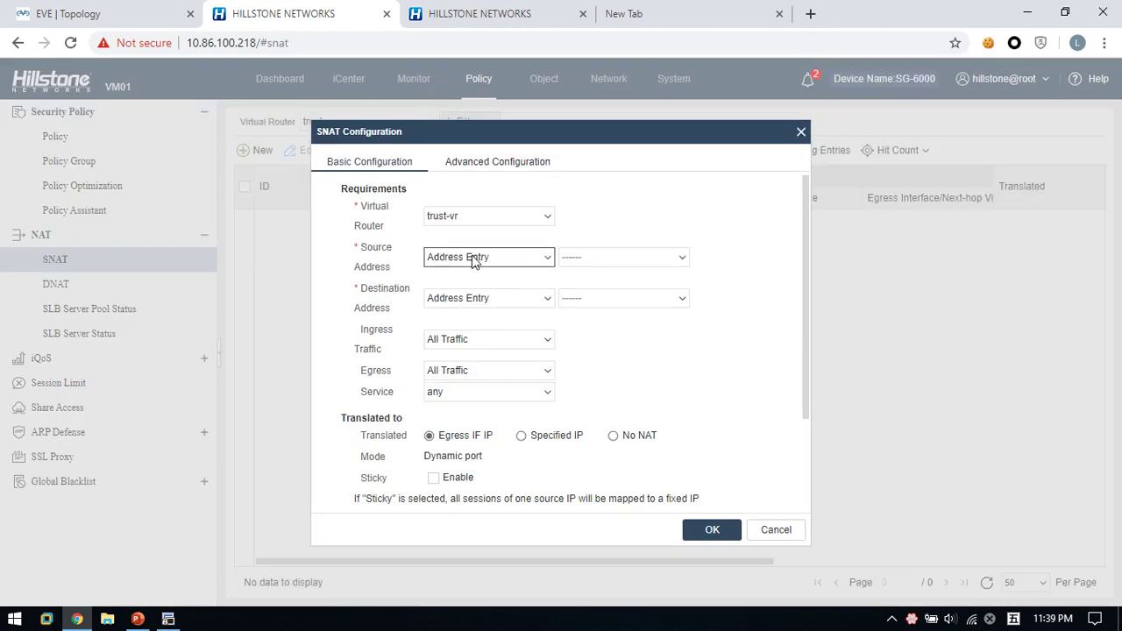
pyautogui.click(619, 259)
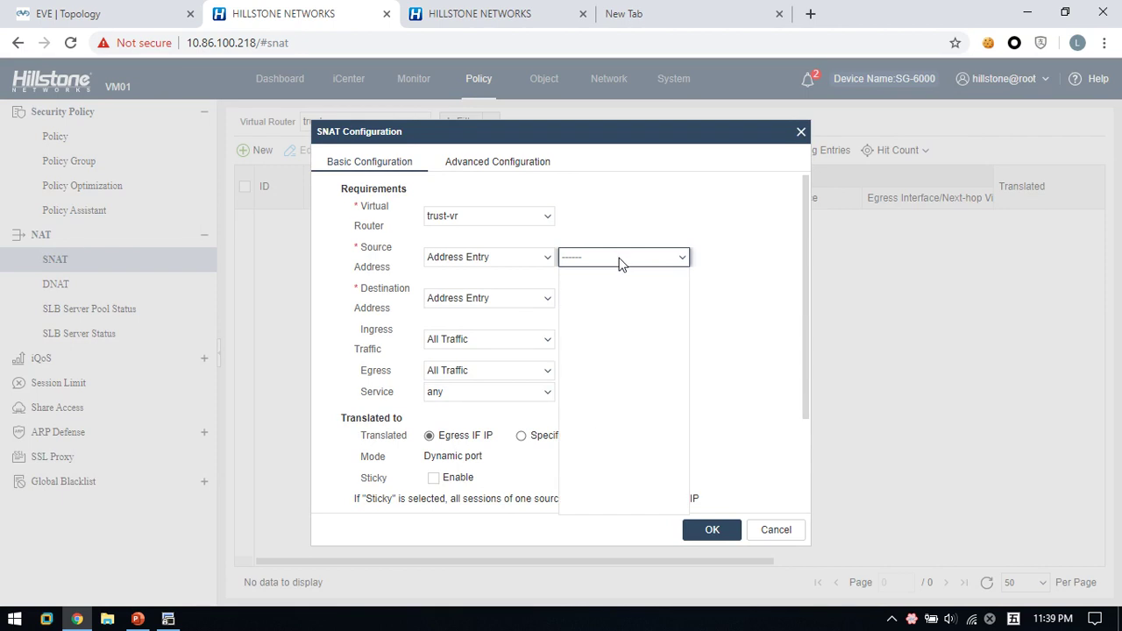
pyautogui.click(605, 302)
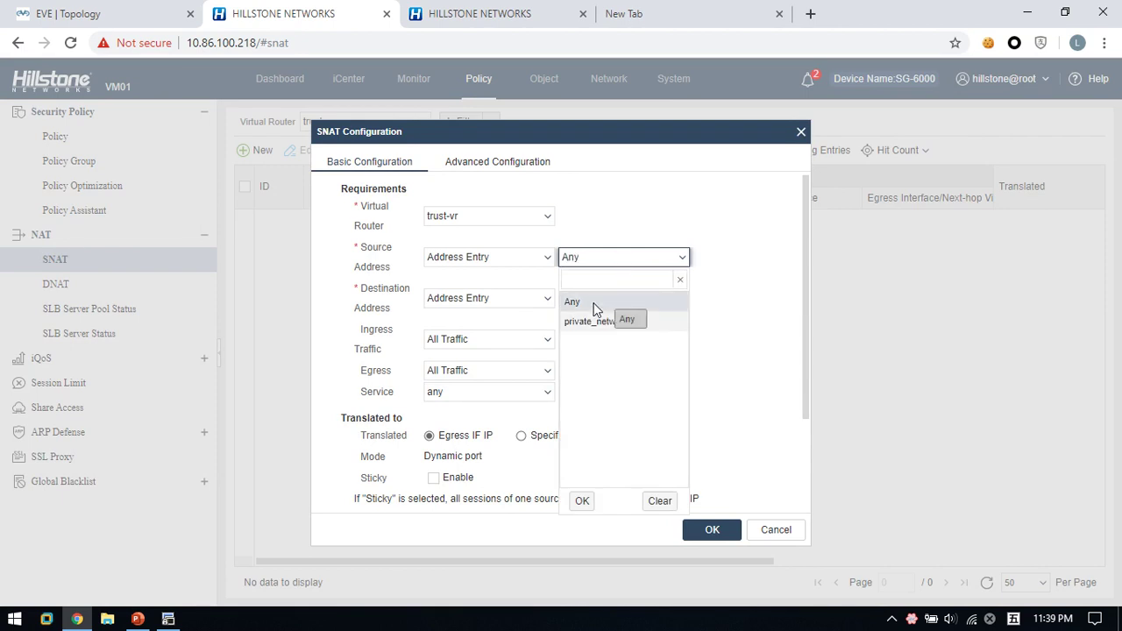
pyautogui.click(735, 267)
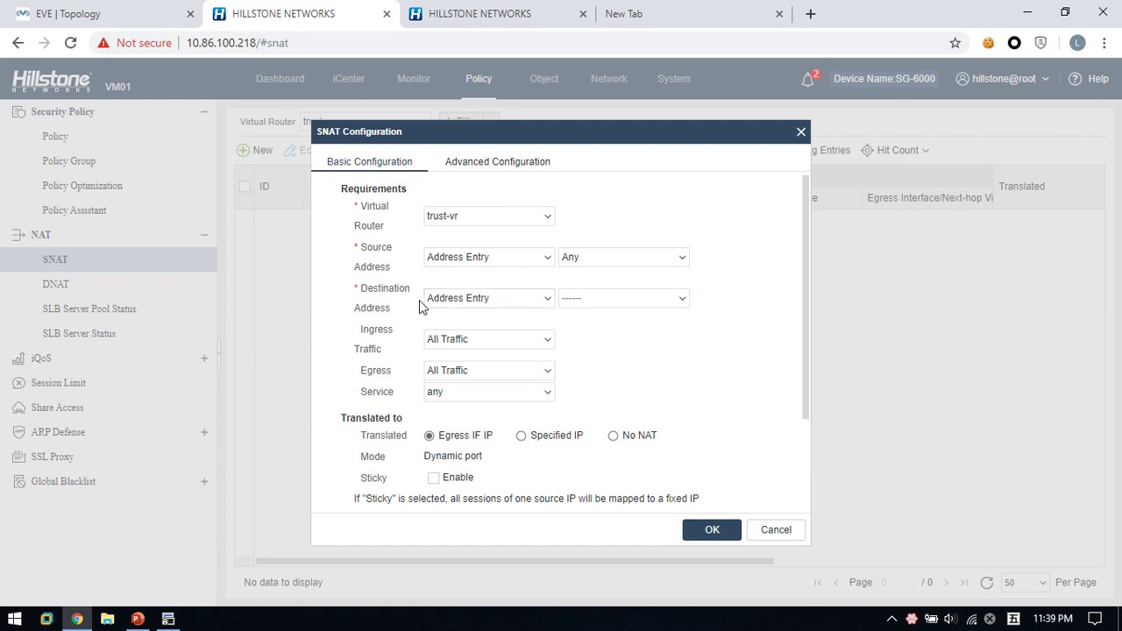
pyautogui.click(605, 298)
pyautogui.click(585, 342)
pyautogui.click(723, 337)
# - Match the rule on egress interface ethernet0/4, keeping Egress IF IP, and save it
pyautogui.click(478, 375)
pyautogui.click(474, 407)
pyautogui.click(683, 373)
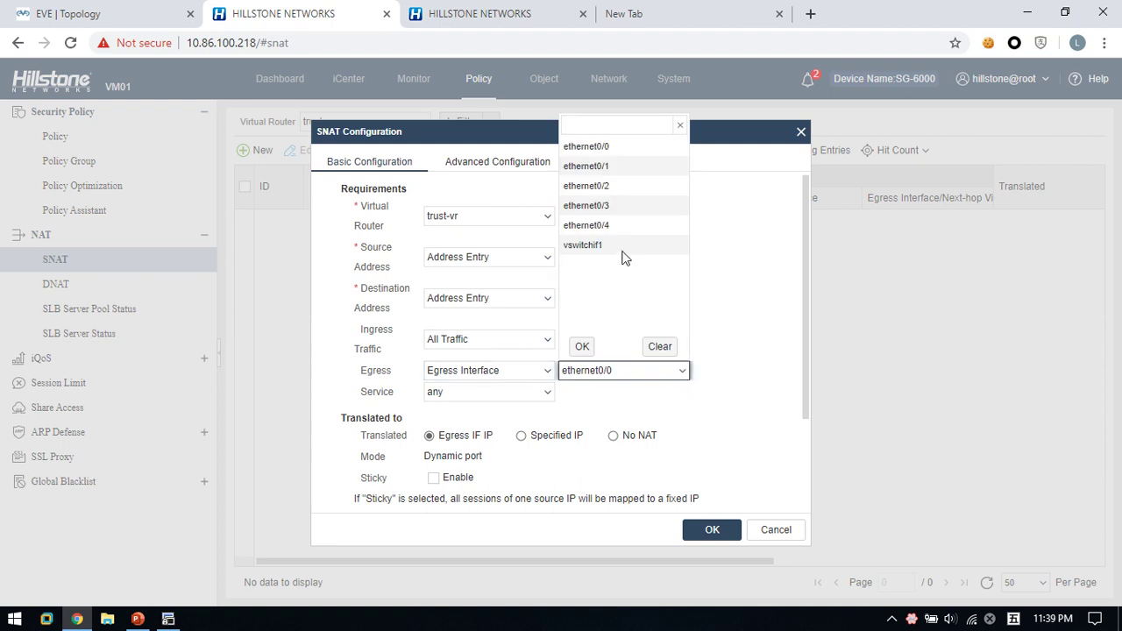
pyautogui.click(614, 225)
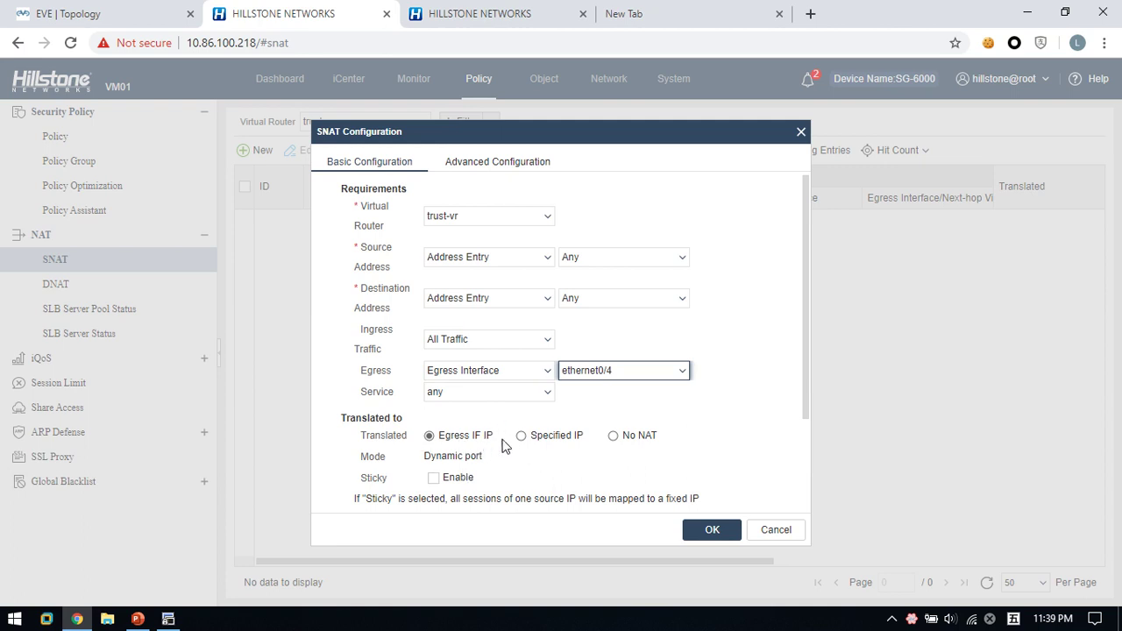
pyautogui.click(714, 531)
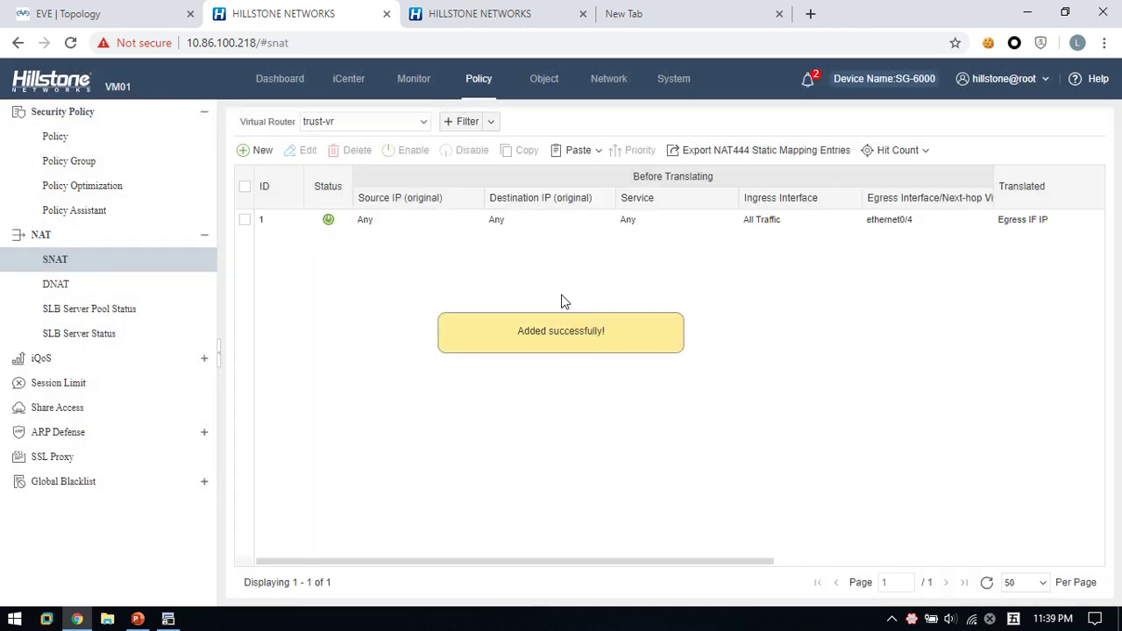
# - Create a security policy from zone trust to zone untrust with action Permit
pyautogui.click(102, 146)
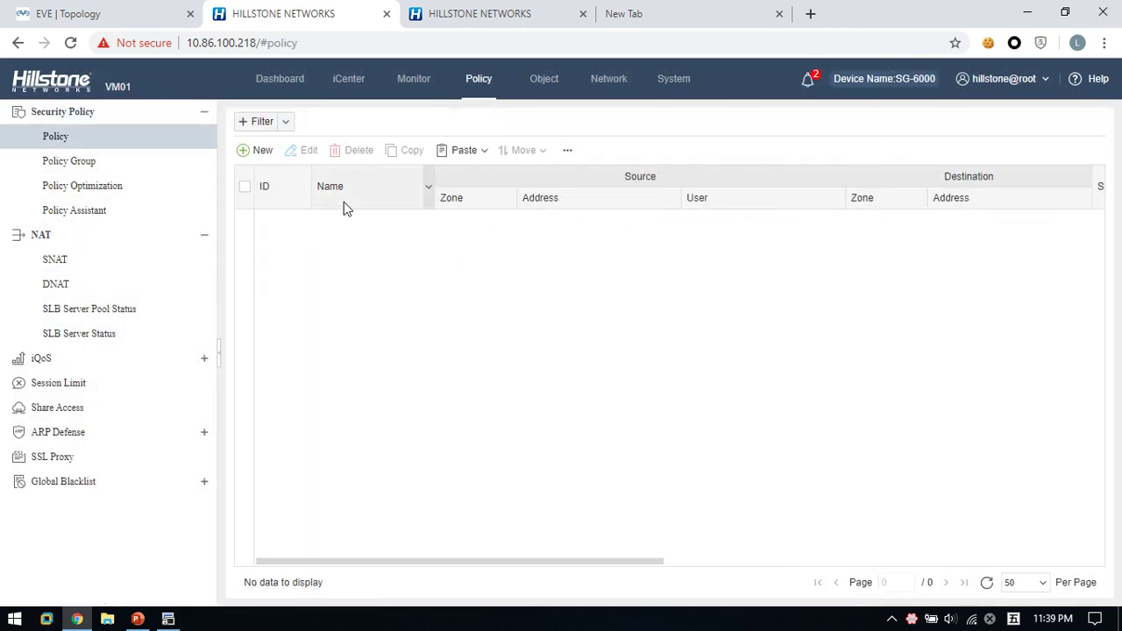
pyautogui.click(264, 151)
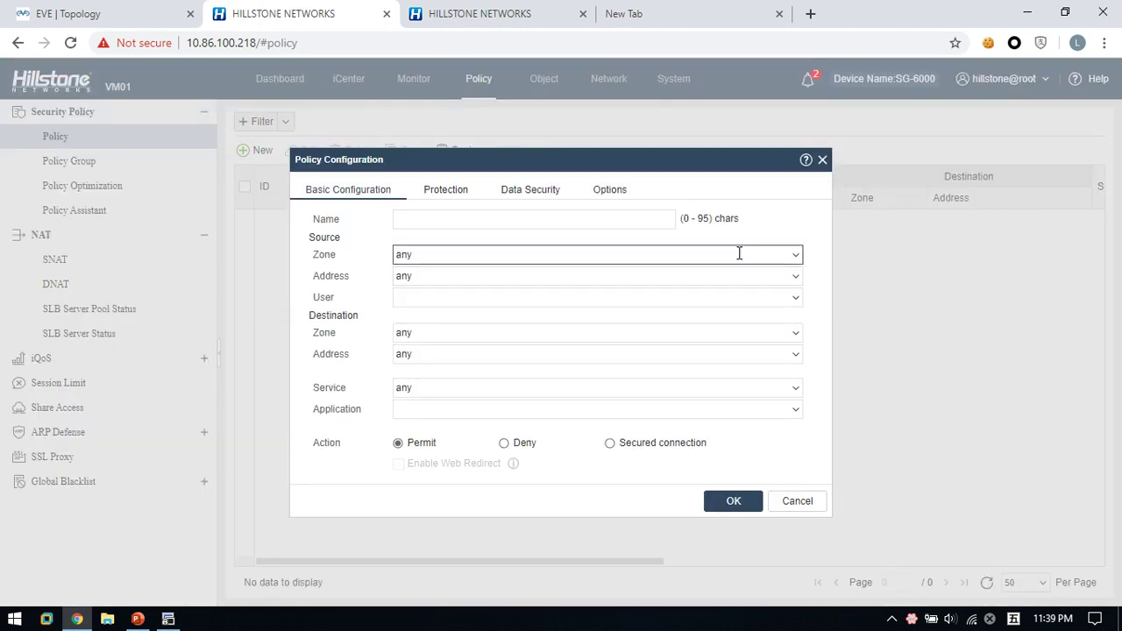
pyautogui.click(798, 258)
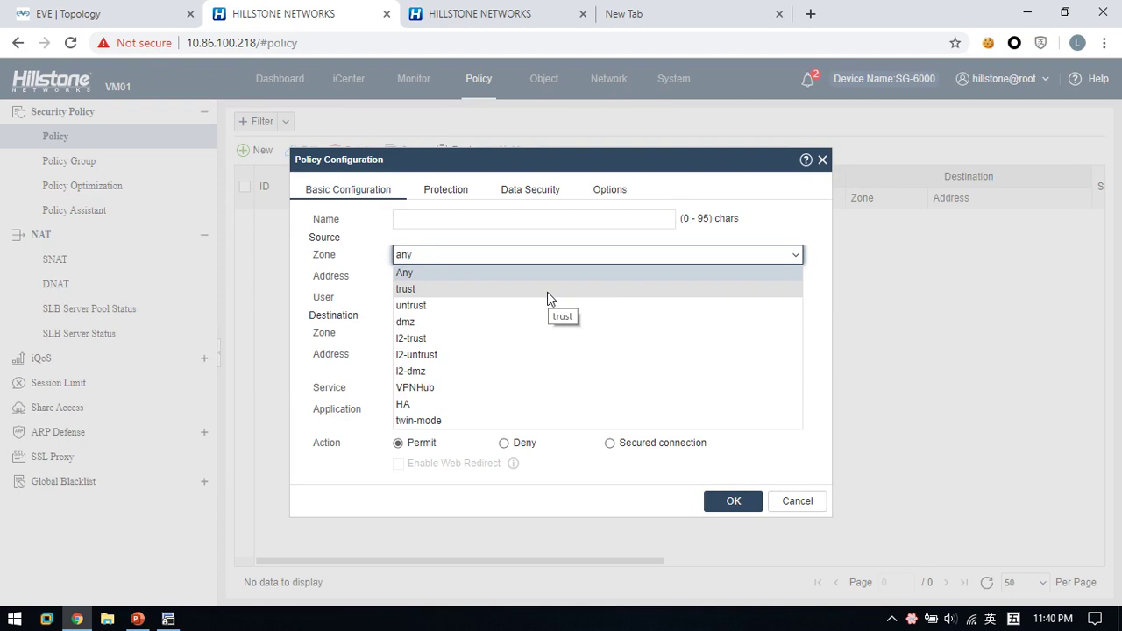
pyautogui.click(547, 293)
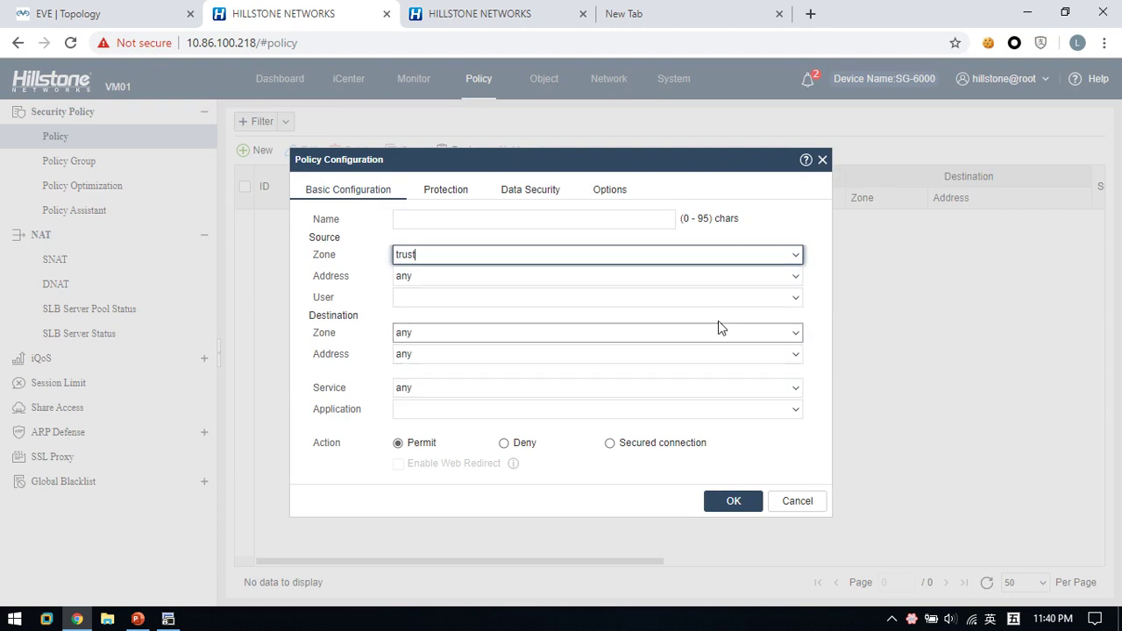
pyautogui.click(794, 333)
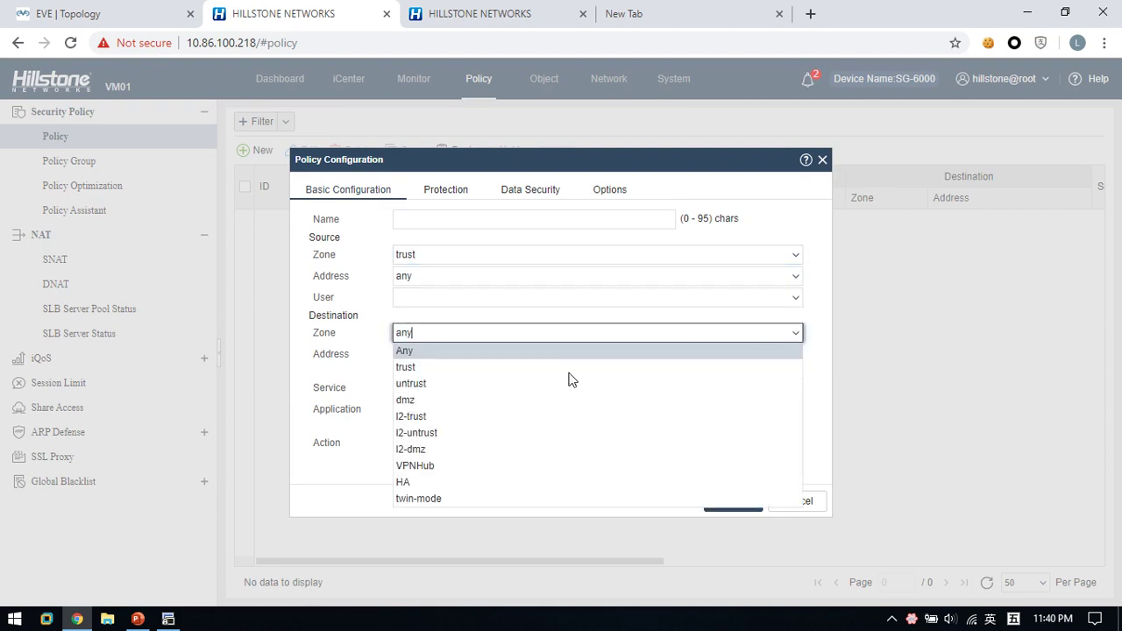
pyautogui.click(446, 384)
pyautogui.click(351, 353)
pyautogui.click(340, 291)
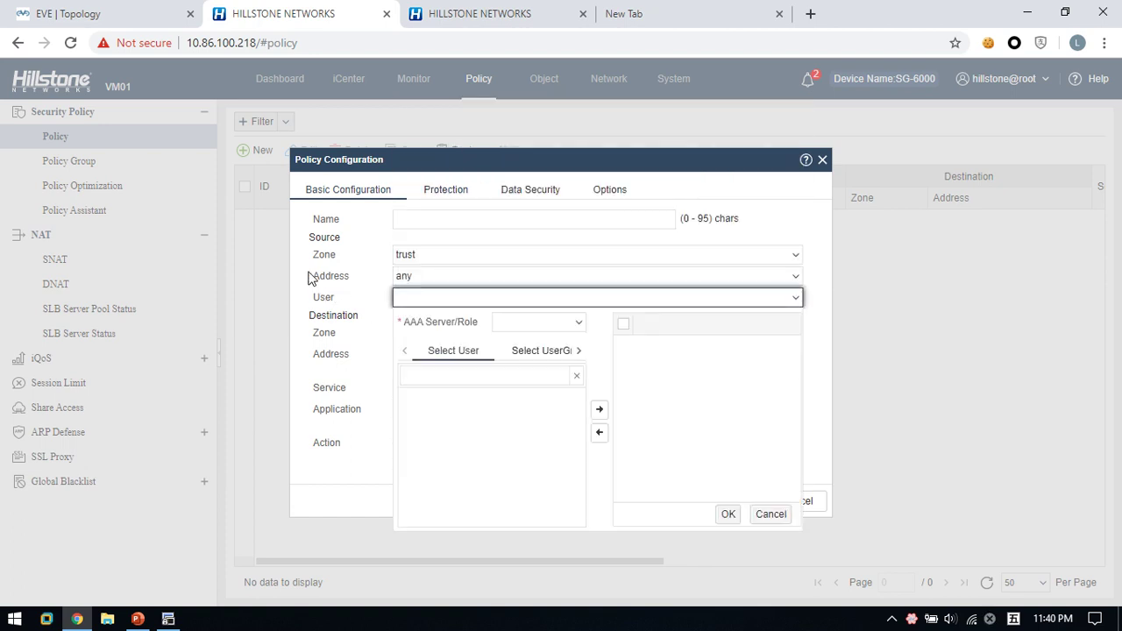
pyautogui.click(759, 184)
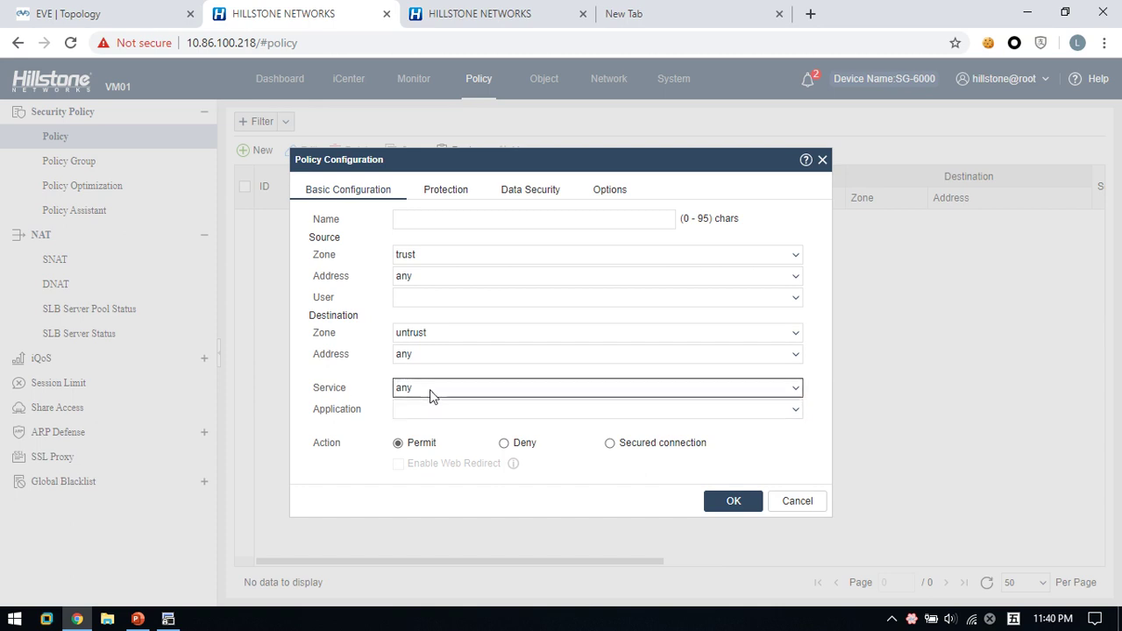
pyautogui.moveTo(442, 447); pyautogui.dragTo(375, 449)
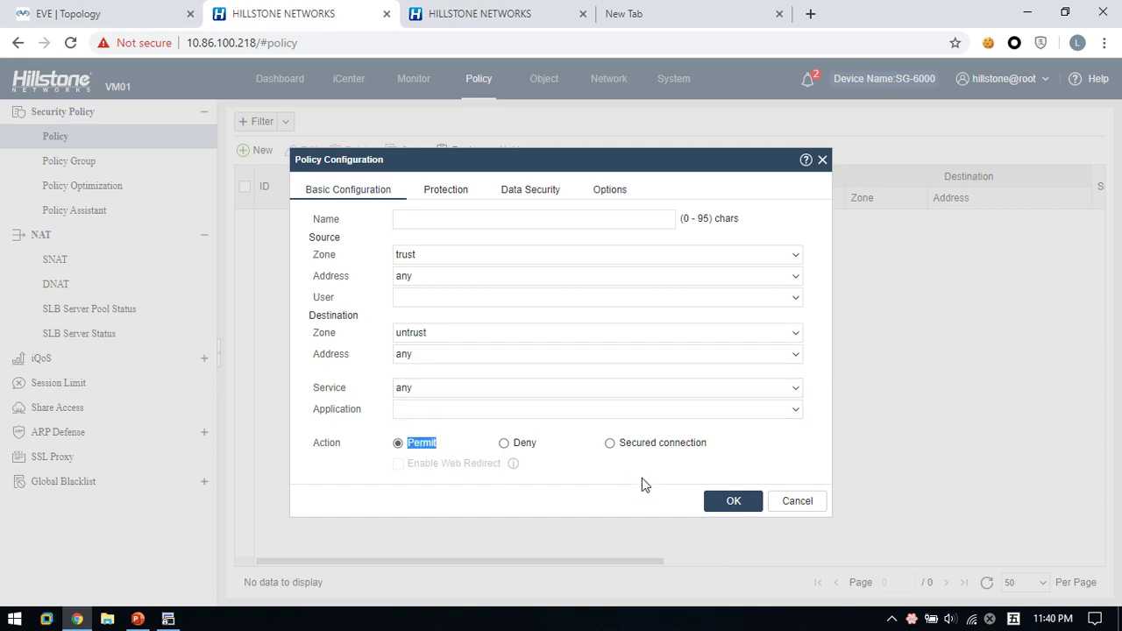
pyautogui.click(727, 501)
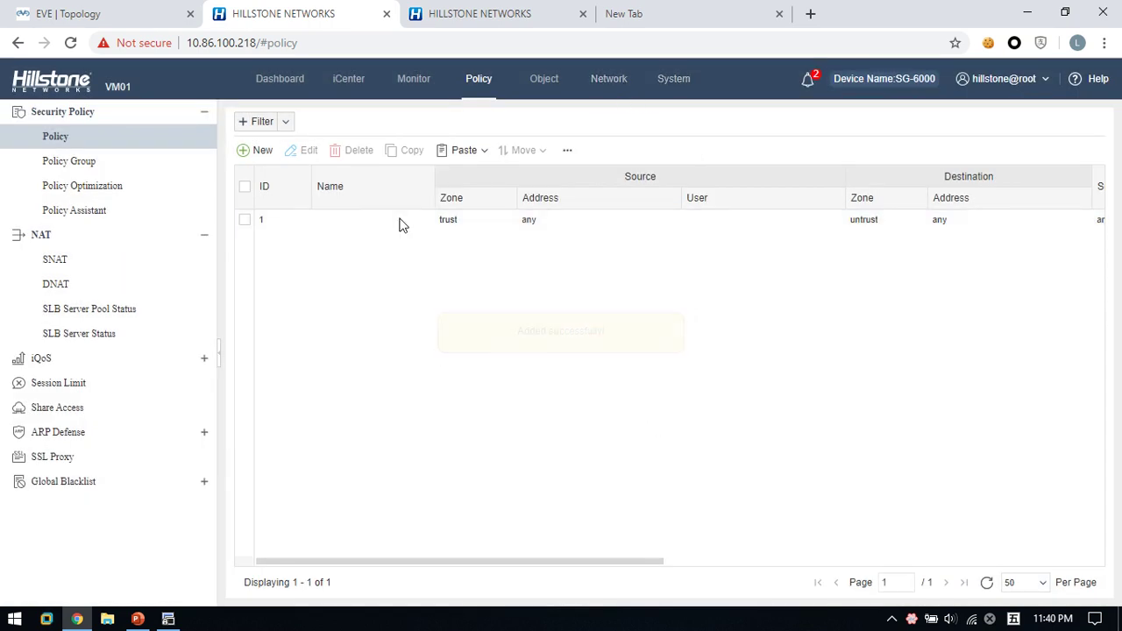
# - Add DNS server 114.114.114.114 under Network > DNS
pyautogui.click(609, 78)
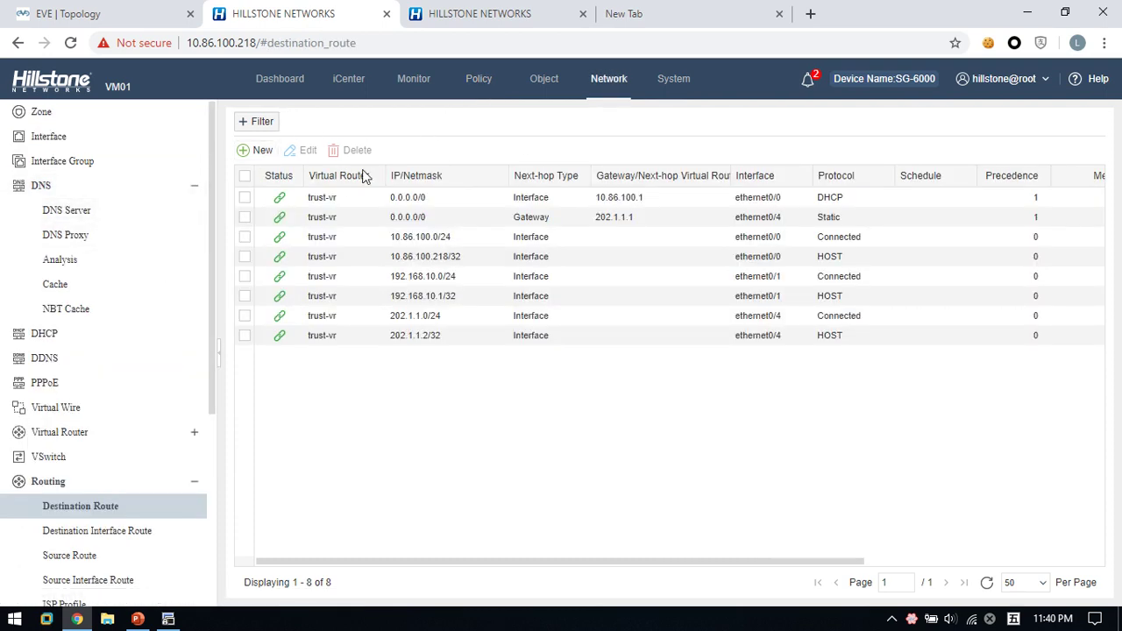
pyautogui.click(127, 223)
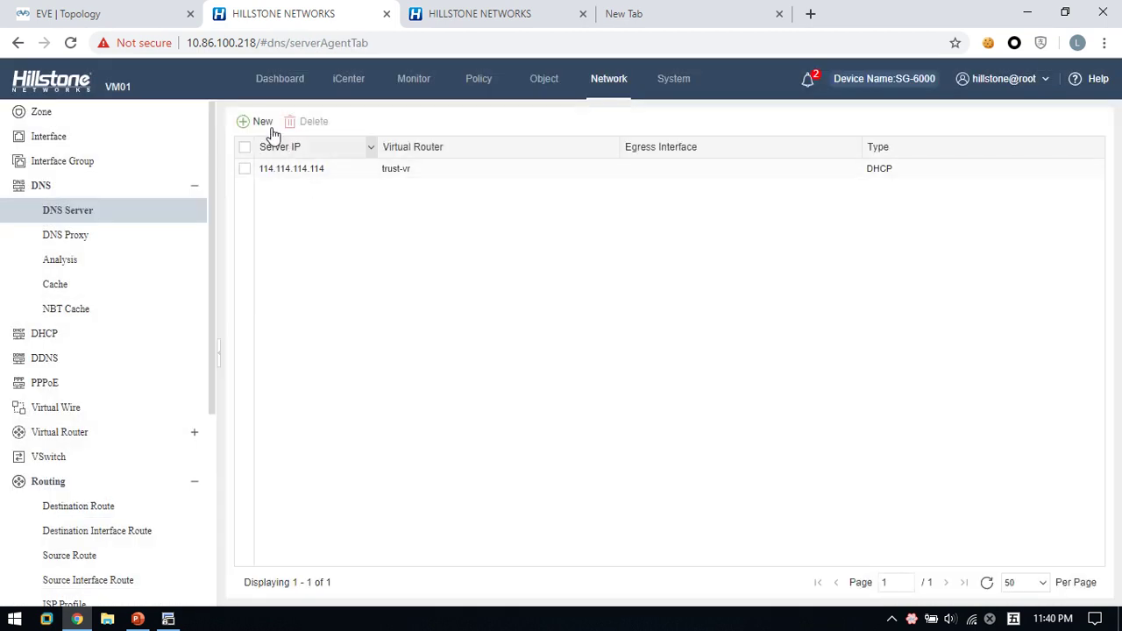
pyautogui.click(267, 125)
pyautogui.click(561, 317)
pyautogui.write('114')
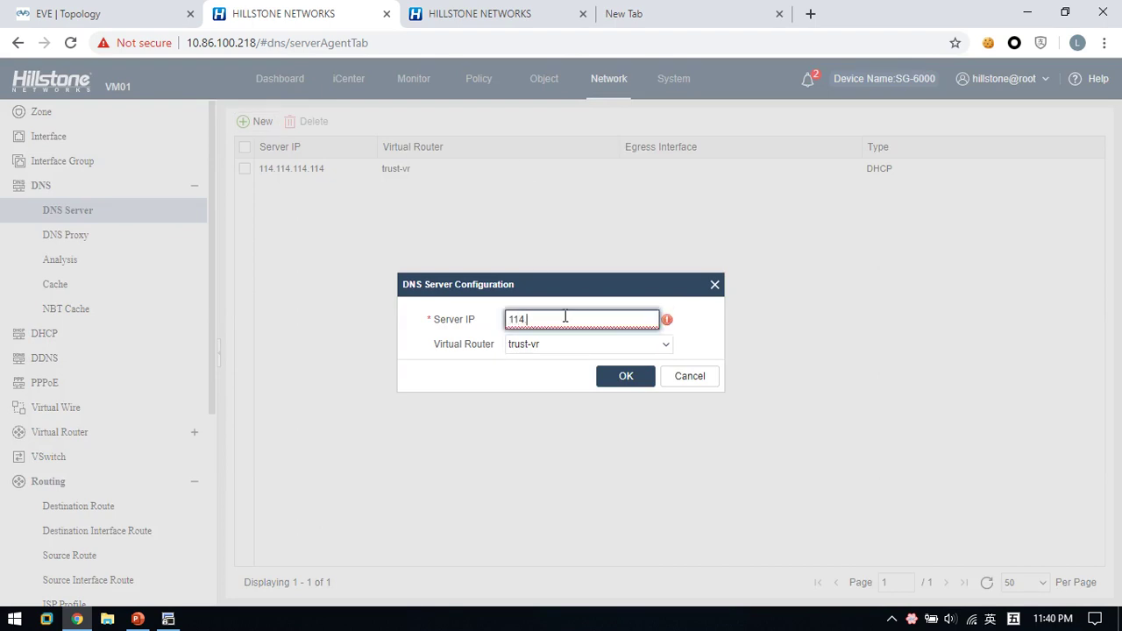
pyautogui.write('.114.114.114')
pyautogui.click(618, 380)
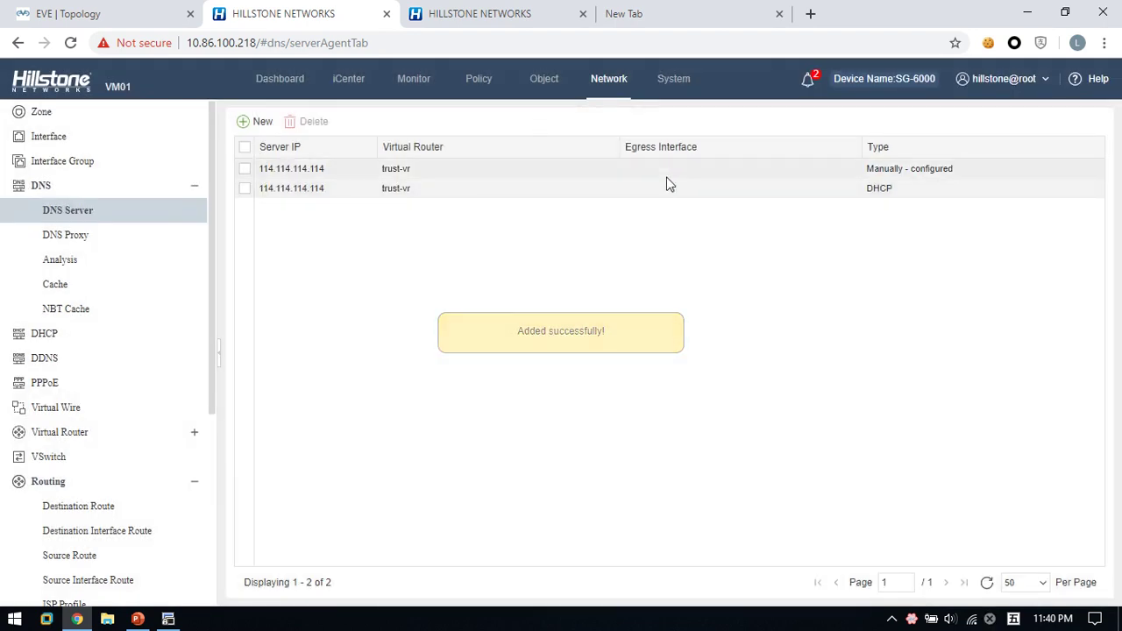
# - Check the manual and DHCP-learned DNS entries, then go to the interface list
pyautogui.click(904, 170)
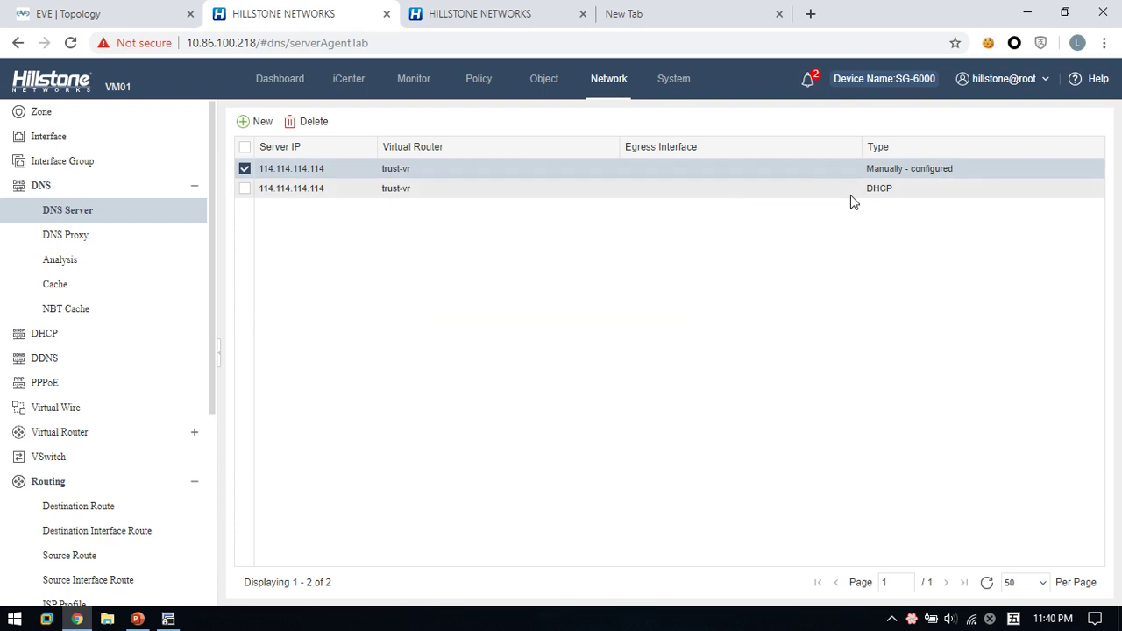
pyautogui.click(807, 190)
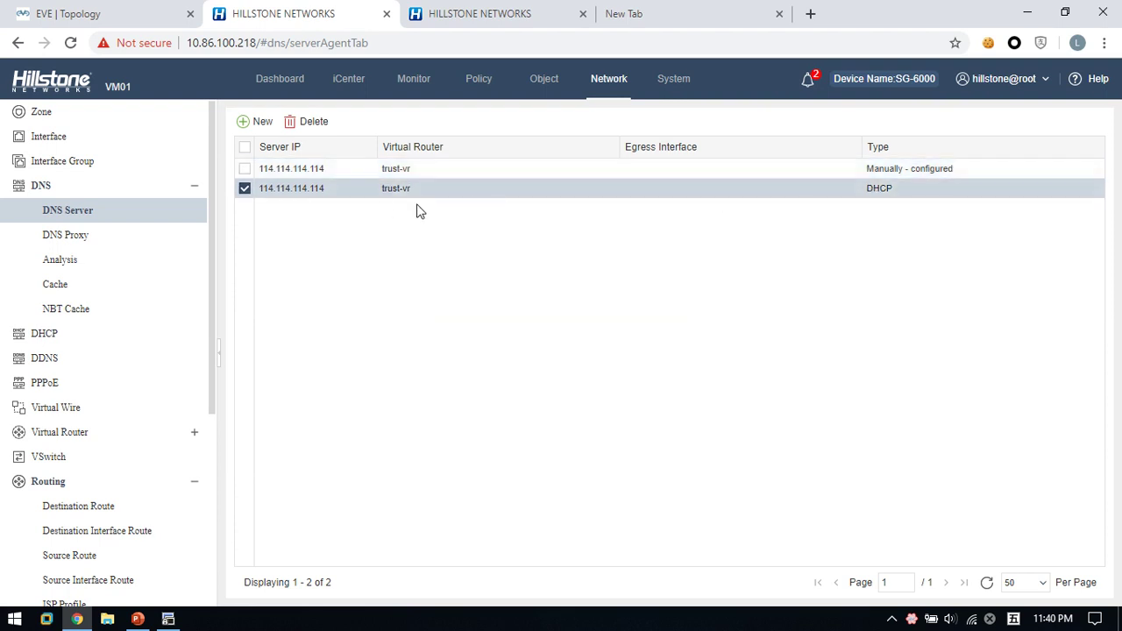
pyautogui.click(72, 142)
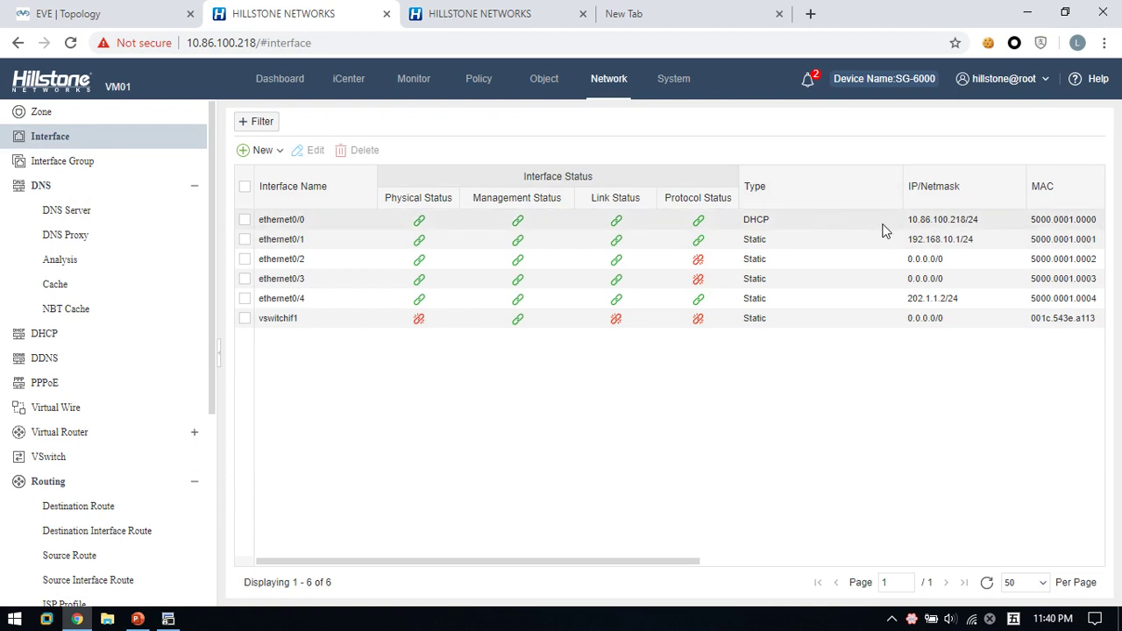
# - Check the DHCP default route, then refresh prompts in Hillstone-2's SecureCRT session
pyautogui.click(105, 507)
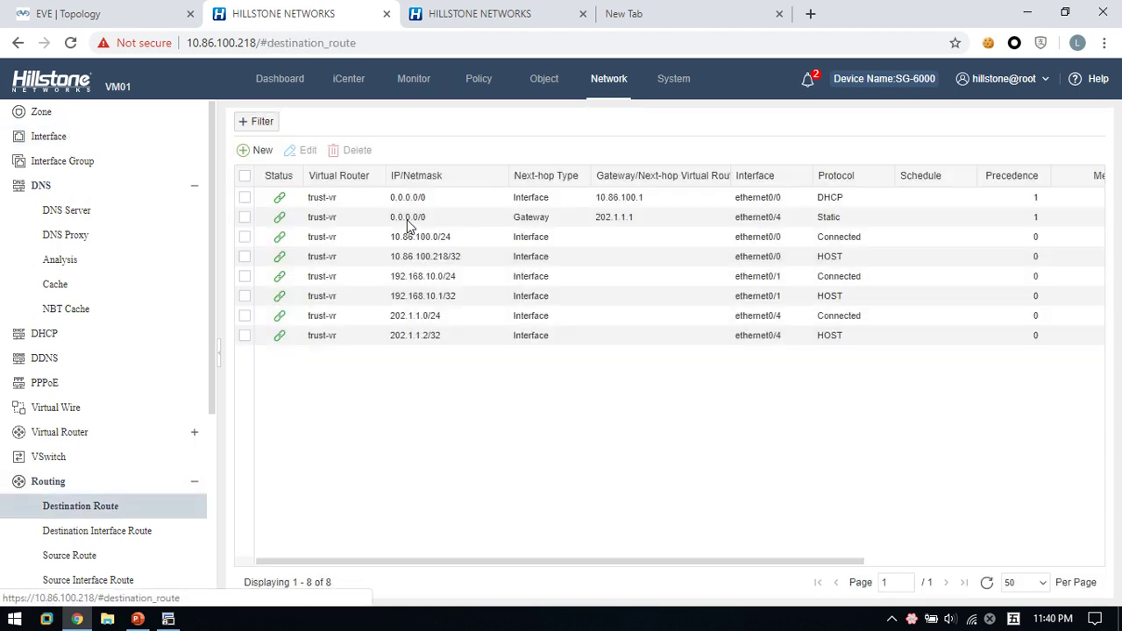
pyautogui.click(438, 199)
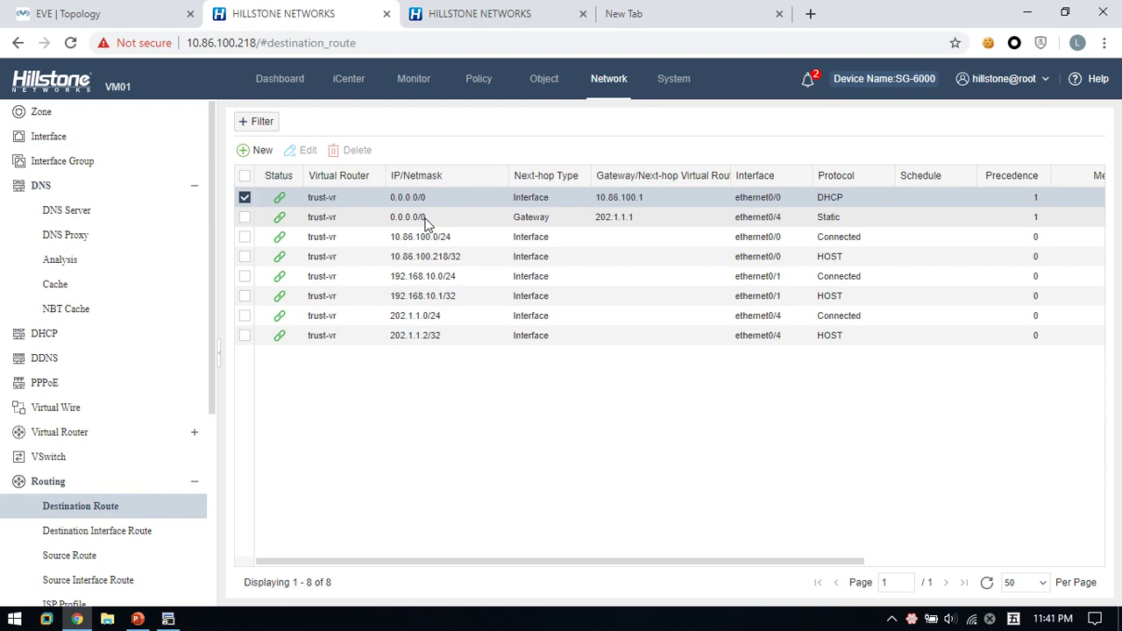
pyautogui.click(168, 619)
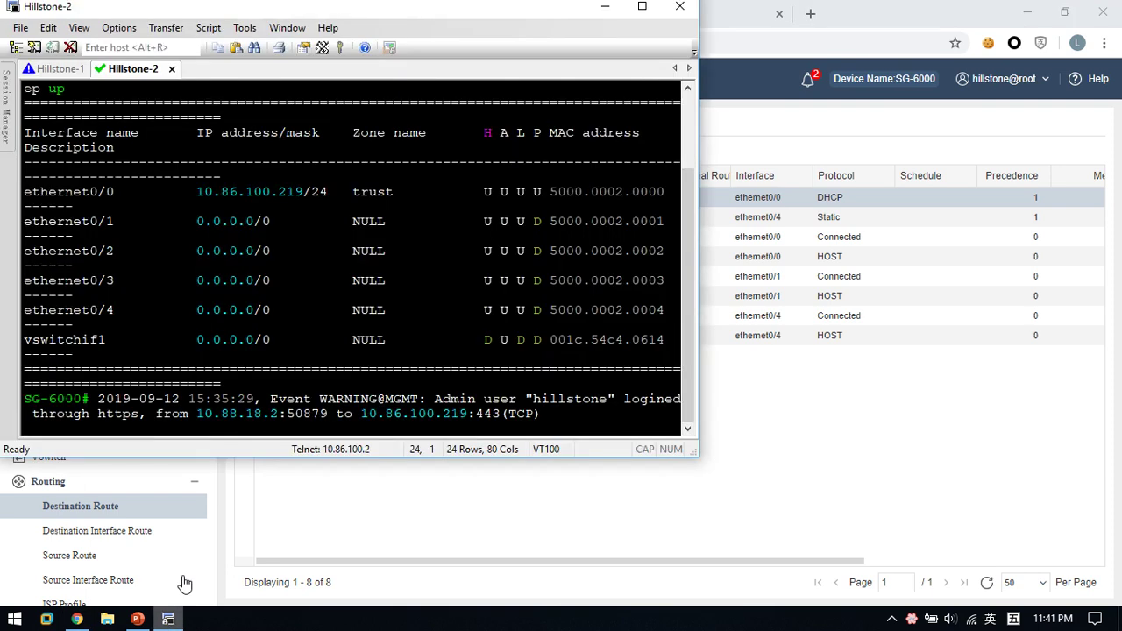
pyautogui.press('Return')
pyautogui.press('Return')
pyautogui.press('Return')
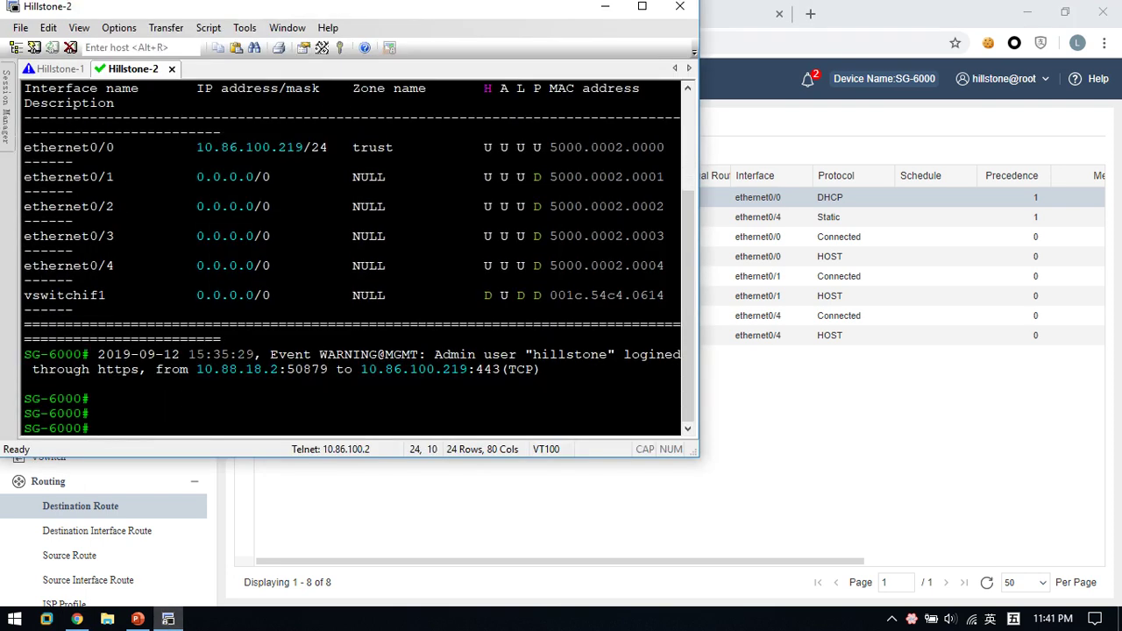
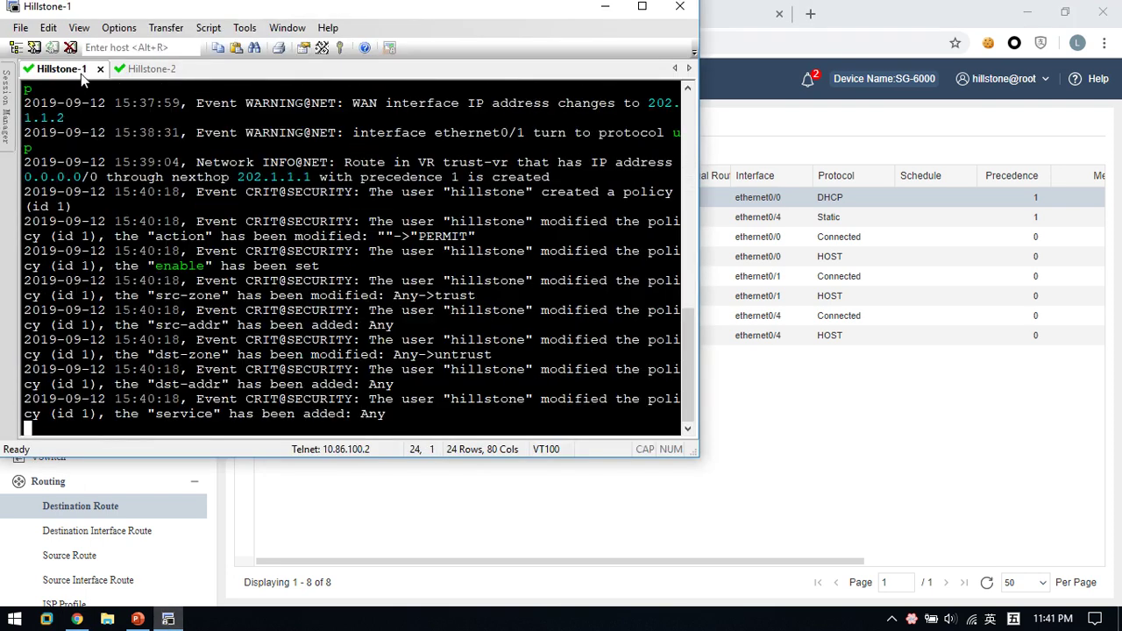
# - Refresh the console prompts and bring back Hillstone-1's destination route table with the 202.1.1.1 default route
pyautogui.press('Return')
pyautogui.press('Return')
pyautogui.press('Return')
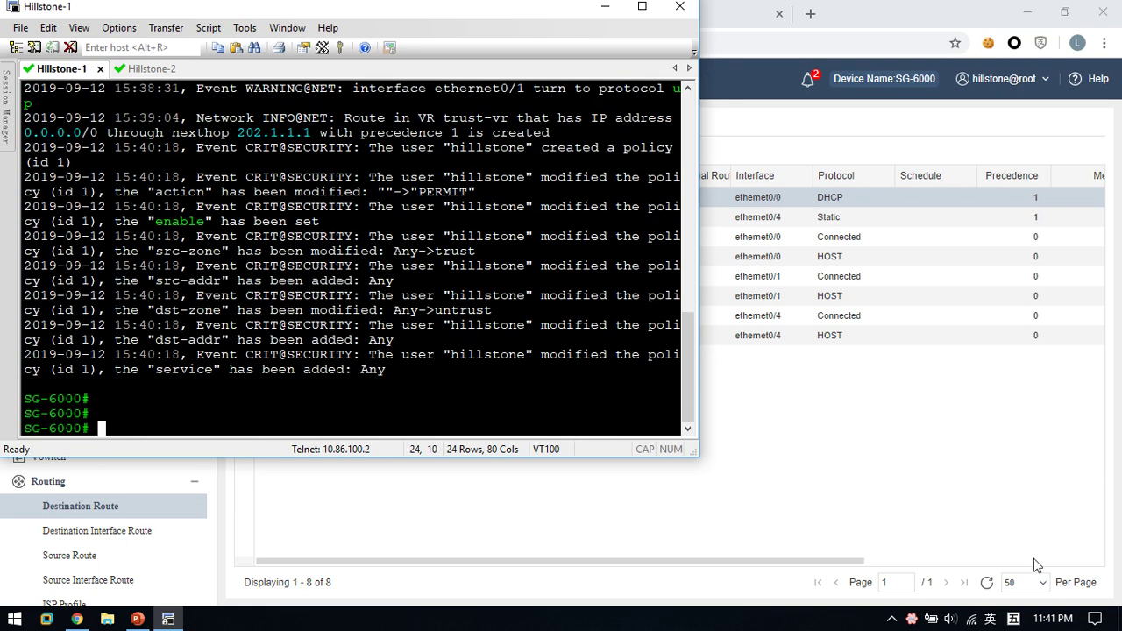
pyautogui.click(885, 480)
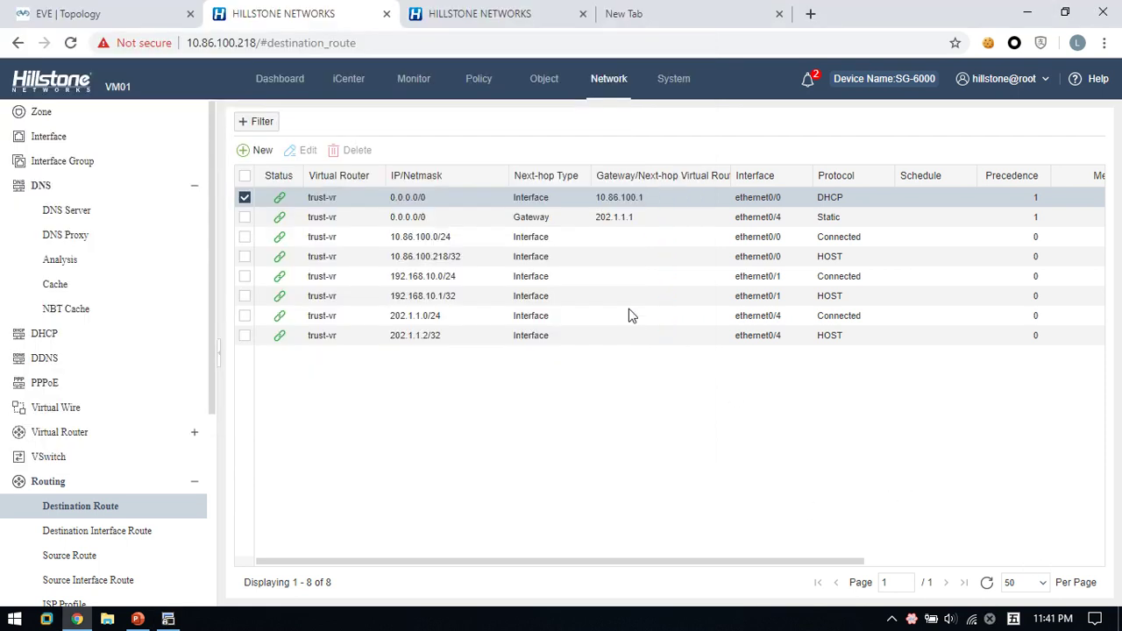
# - Show the second firewall's (10.86.100.219) interface list and select ethernet0/4
pyautogui.click(465, 13)
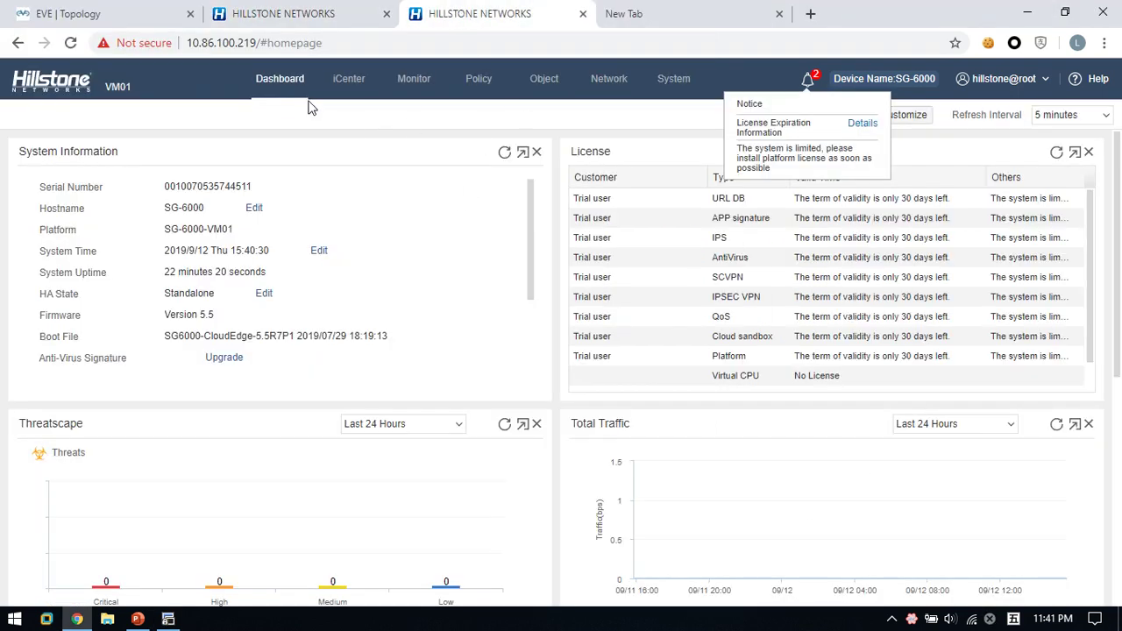
pyautogui.click(600, 78)
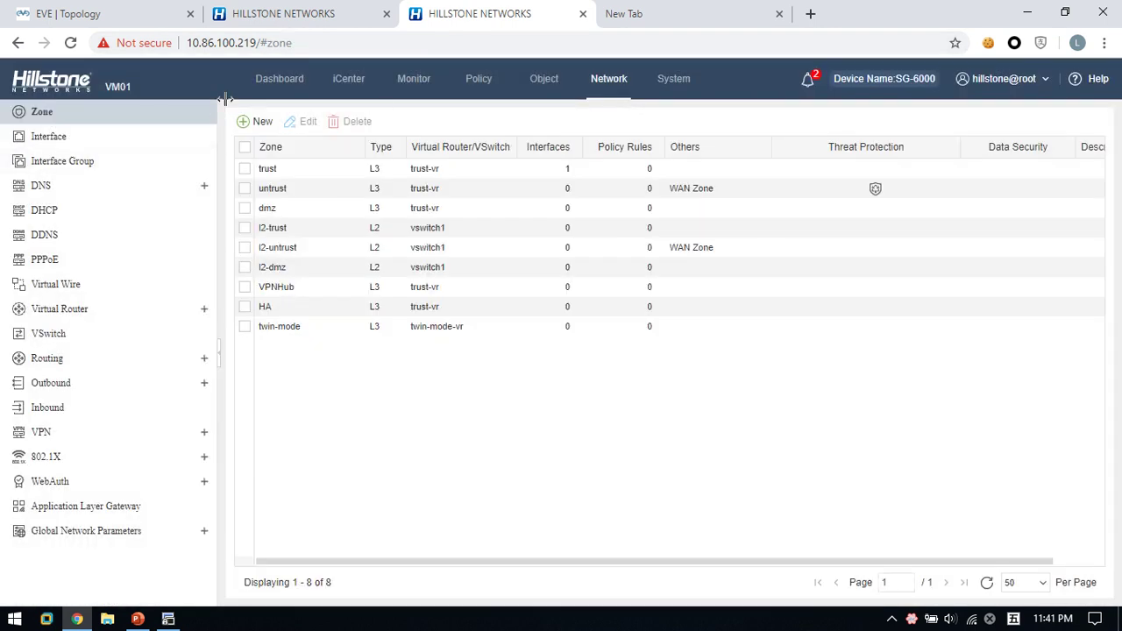
pyautogui.click(88, 140)
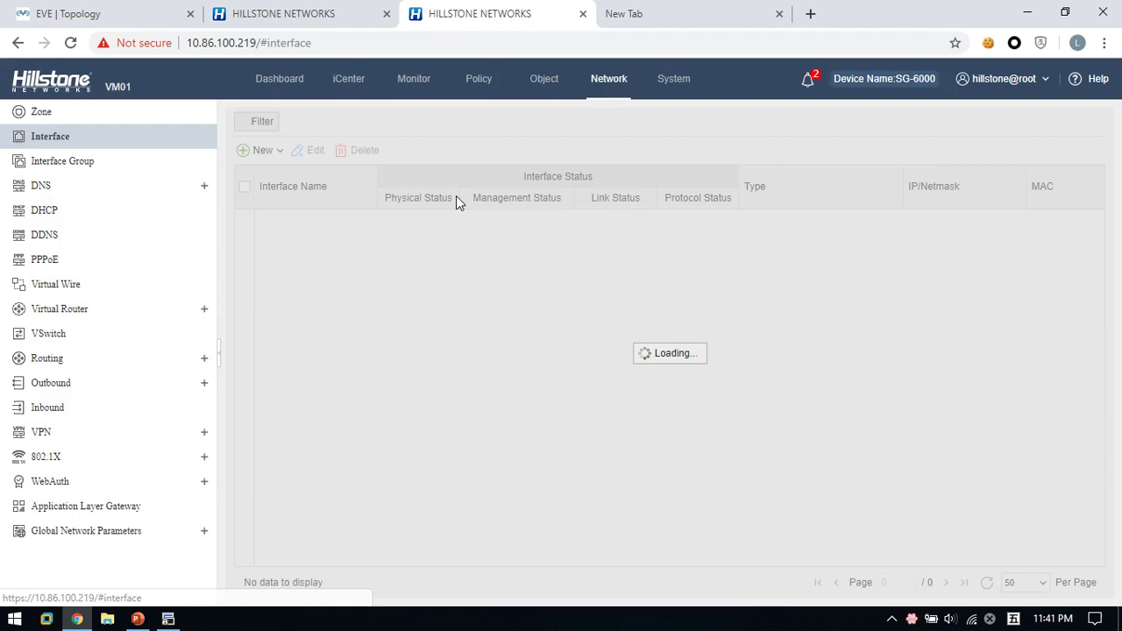
pyautogui.click(652, 298)
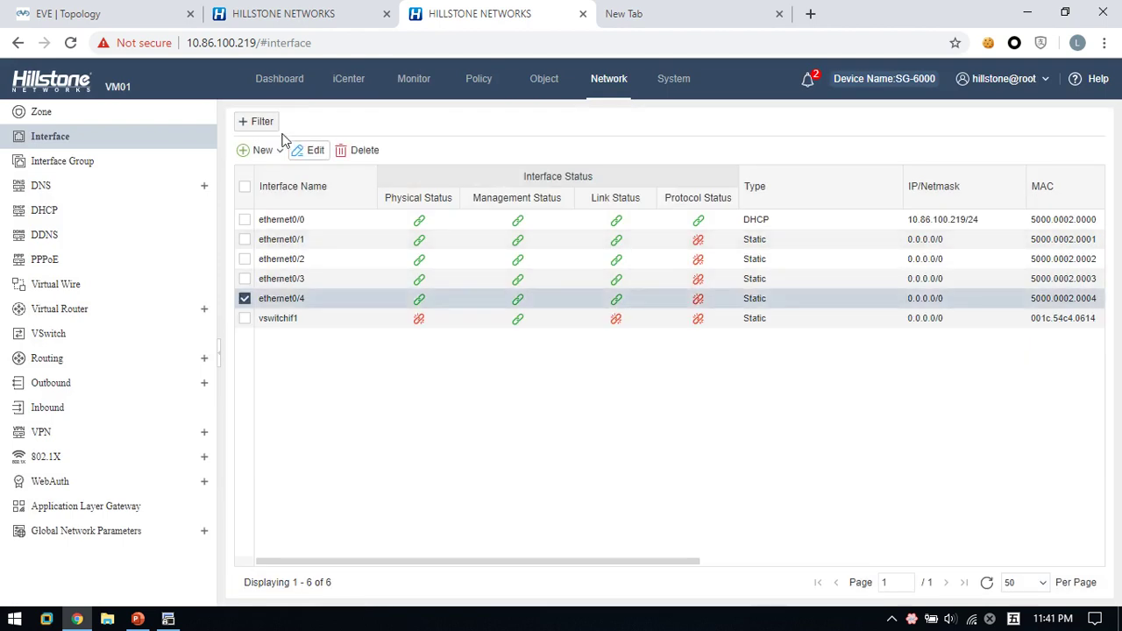
# - Set ethernet0/4 to Layer 3 zone untrust, type DHCP, using the DHCP gateway as default route
pyautogui.doubleClick(675, 297)
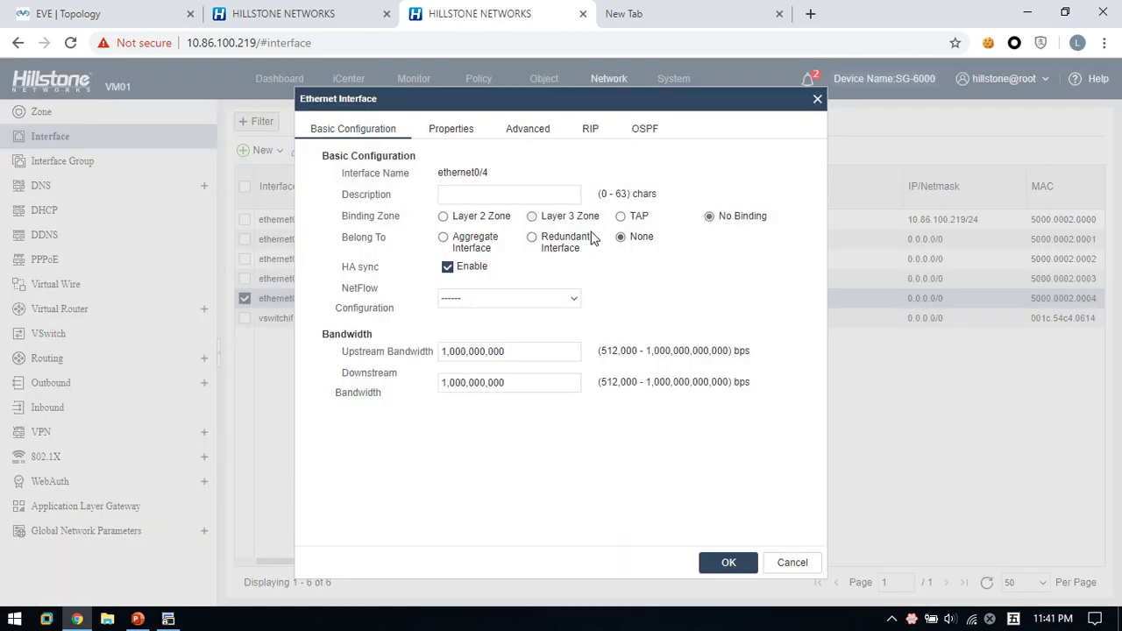
pyautogui.click(533, 217)
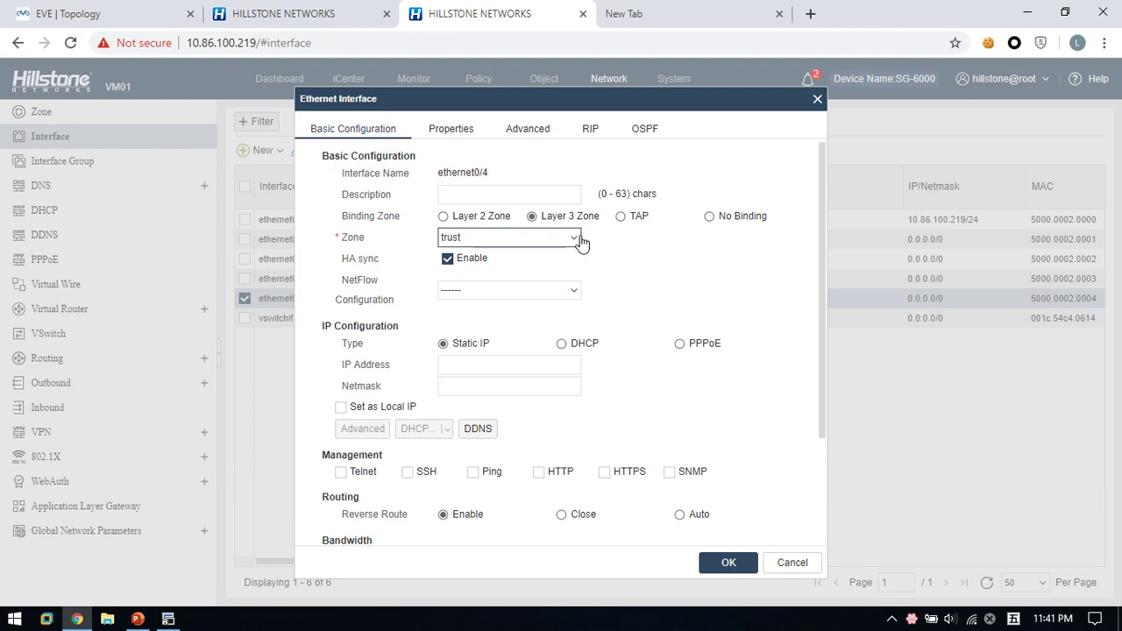
pyautogui.click(575, 236)
pyautogui.click(519, 269)
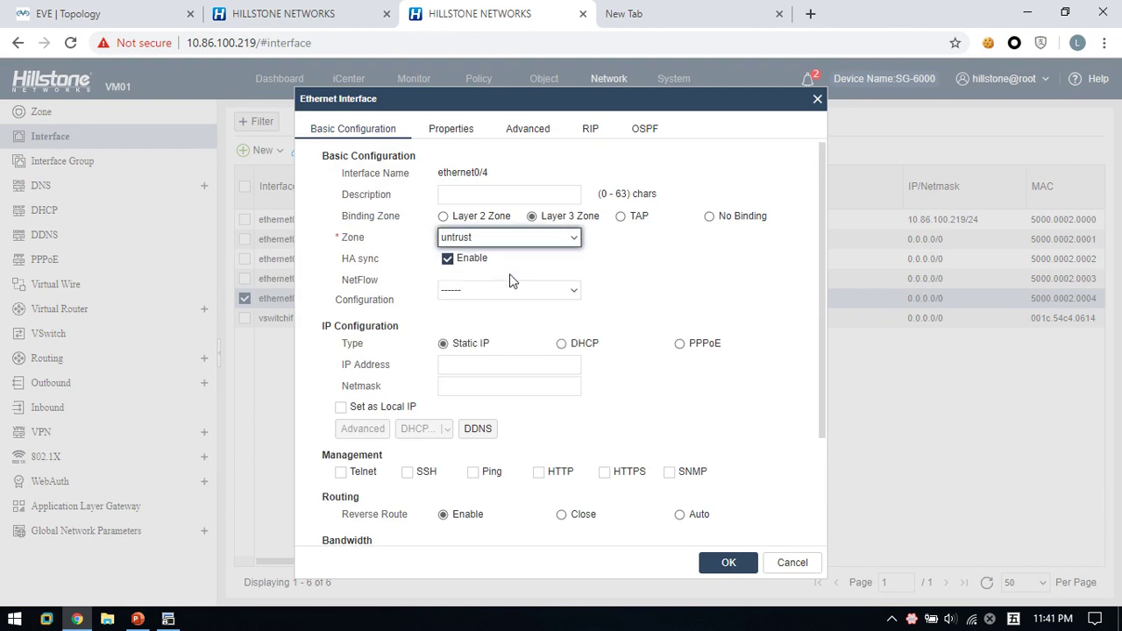
pyautogui.click(588, 349)
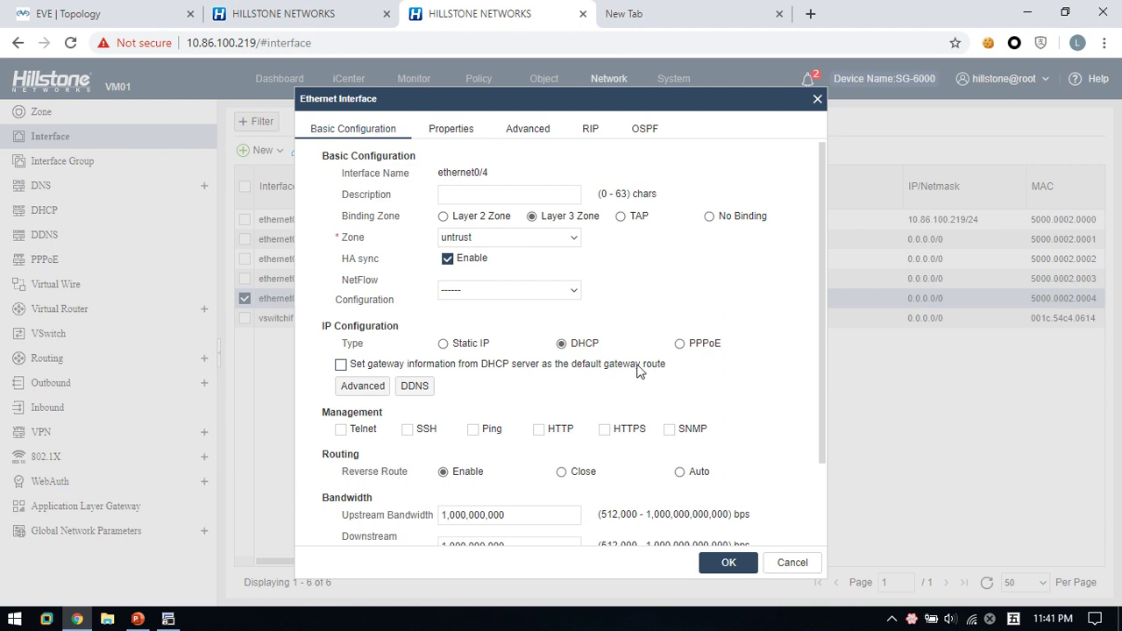
pyautogui.click(341, 365)
pyautogui.click(729, 564)
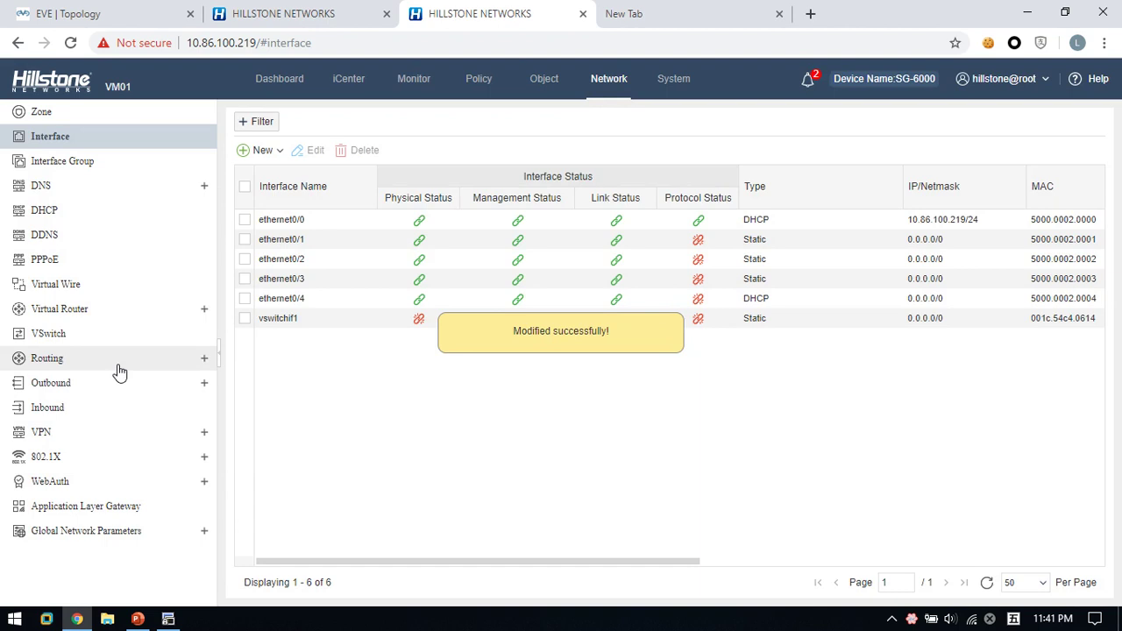
pyautogui.click(94, 367)
# - Verify the new default route via 203.1.1.1, glance at the topology, and show the empty security policies
pyautogui.click(87, 383)
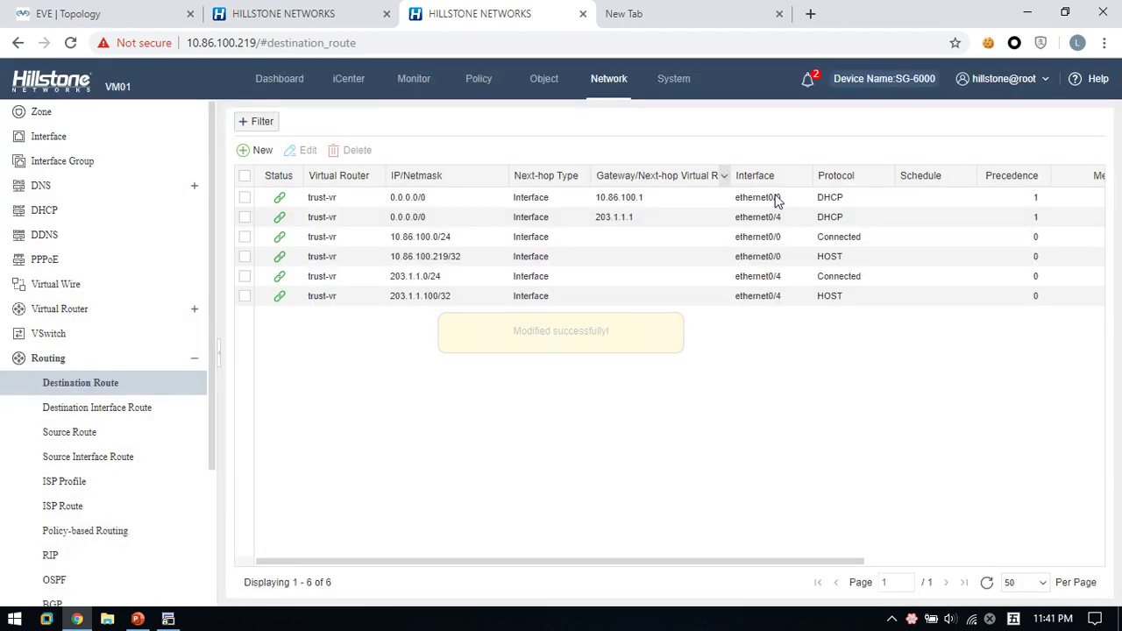
pyautogui.click(574, 218)
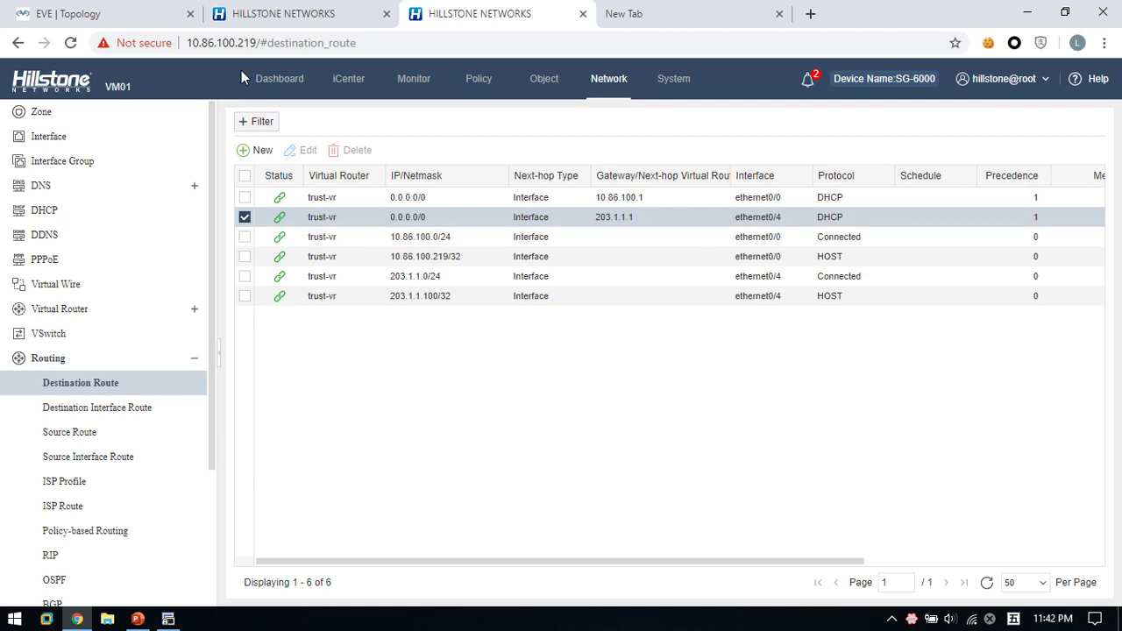
pyautogui.click(140, 16)
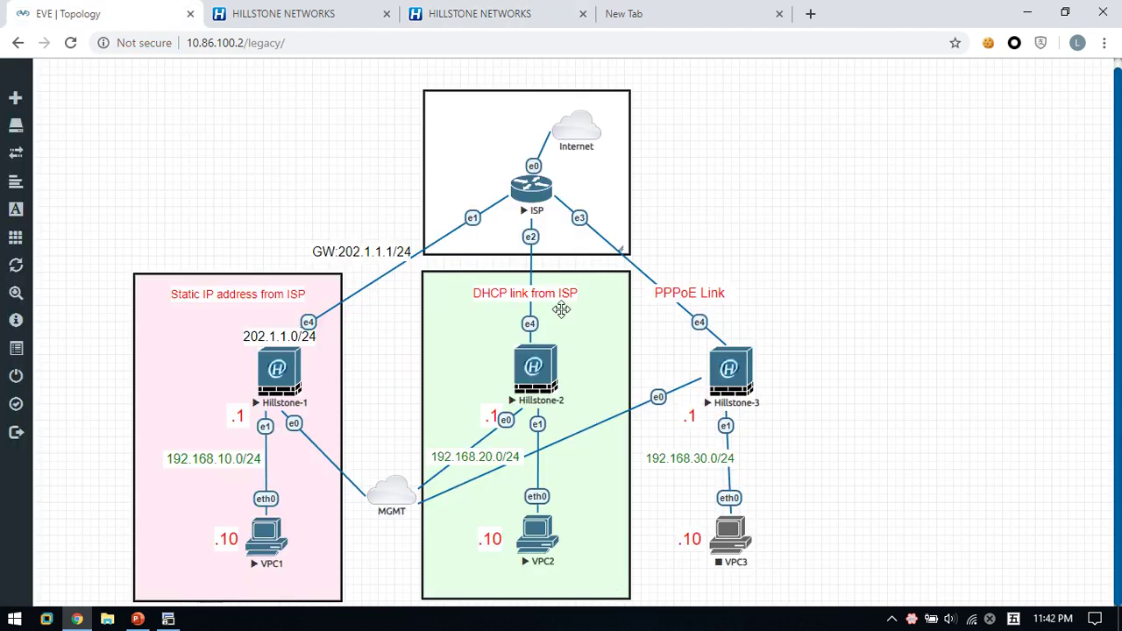
pyautogui.click(488, 16)
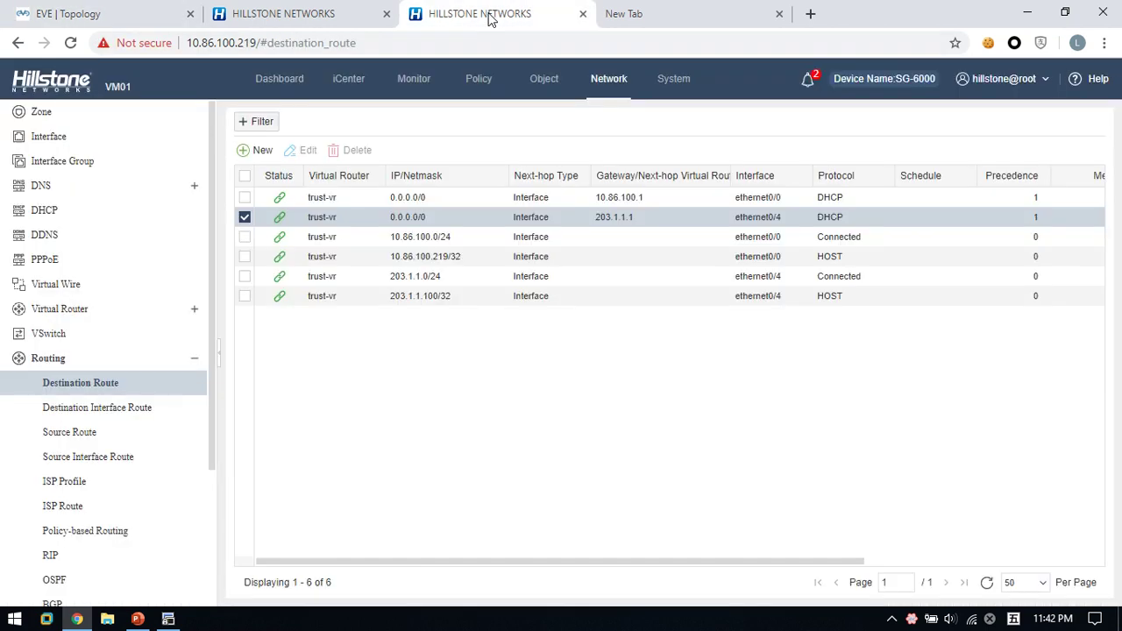
pyautogui.click(482, 80)
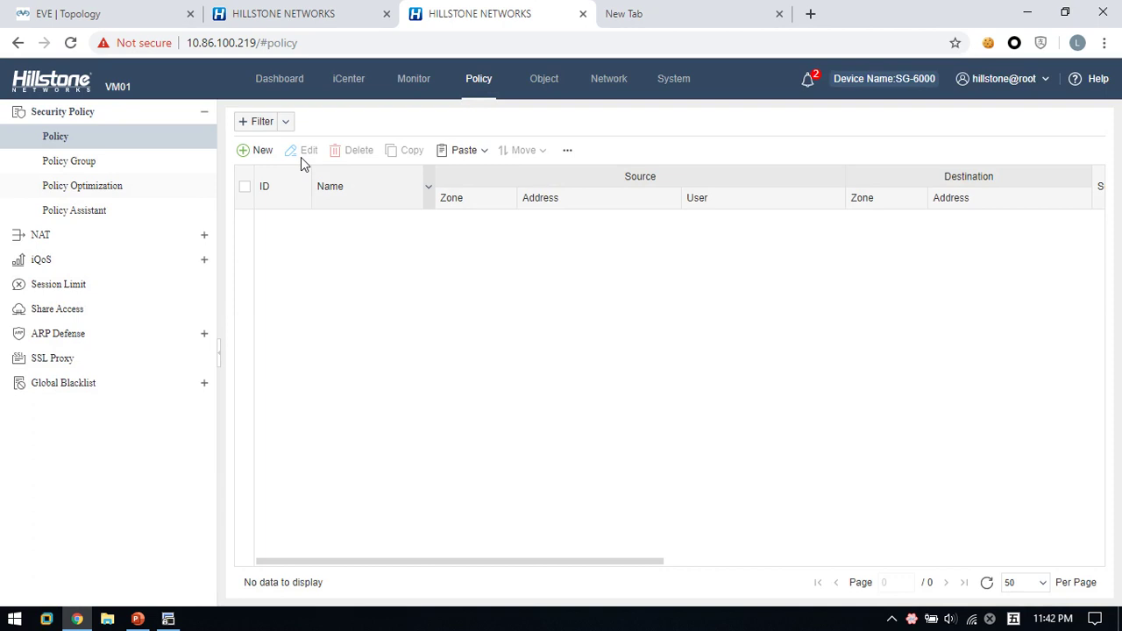
# - Create security policy 1 permitting any traffic from trust zone to untrust zone
pyautogui.click(265, 158)
pyautogui.click(792, 258)
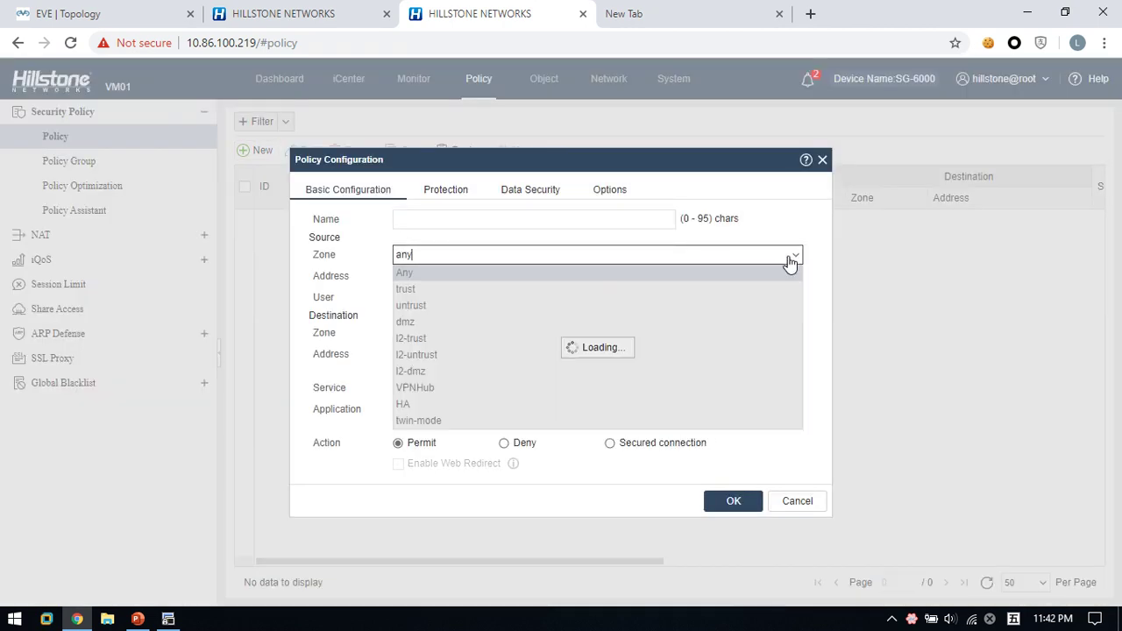
pyautogui.click(481, 292)
pyautogui.click(780, 332)
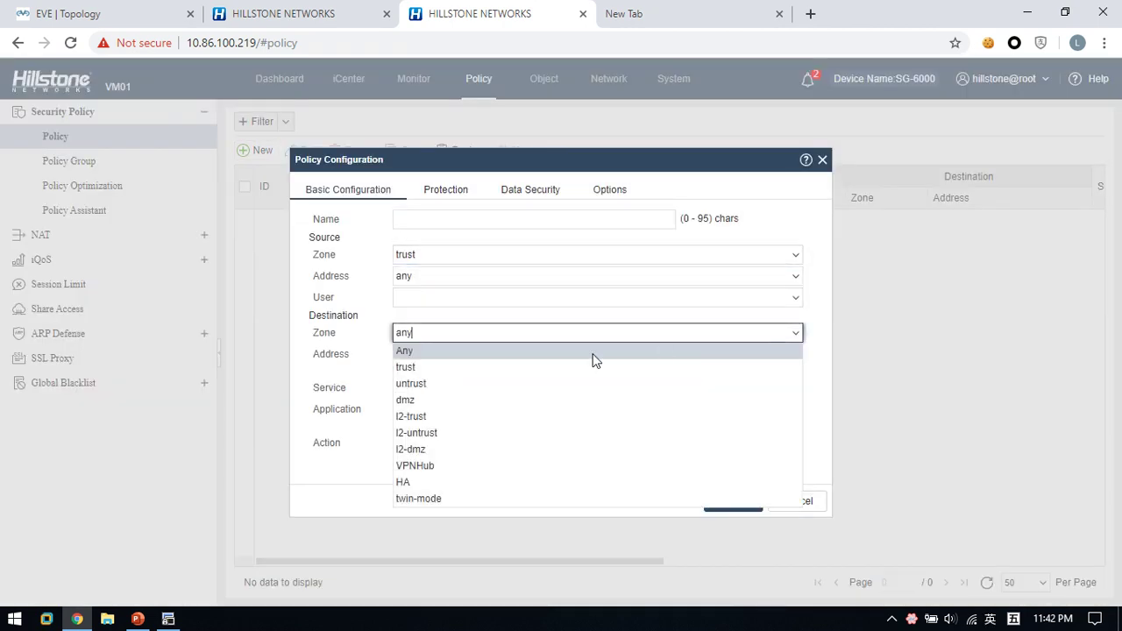
pyautogui.click(501, 384)
pyautogui.click(731, 501)
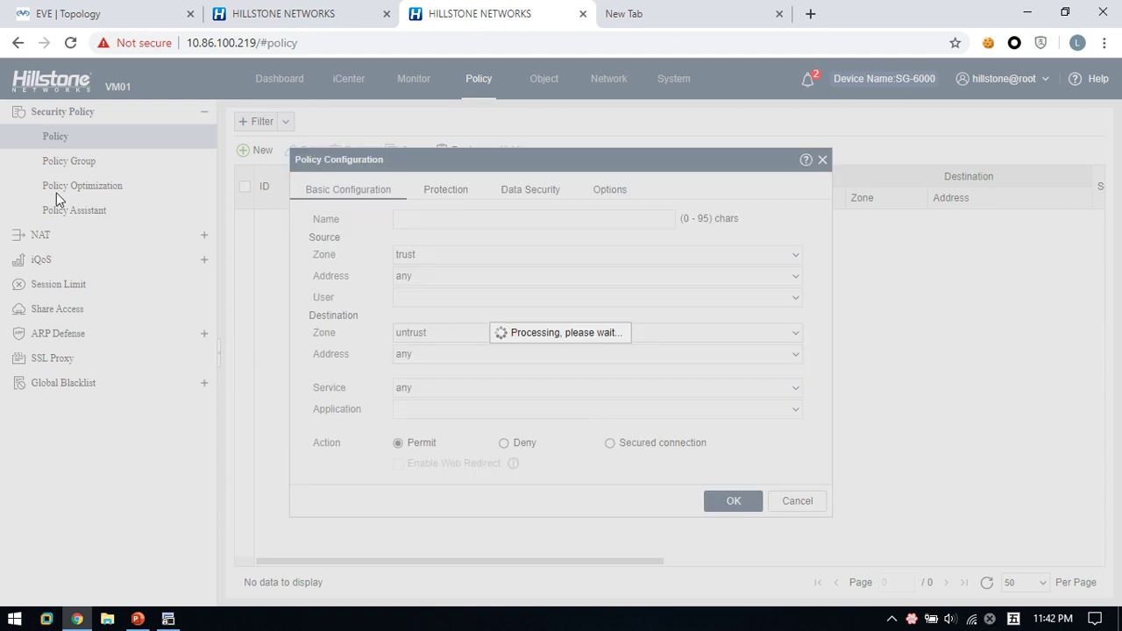
pyautogui.click(103, 244)
pyautogui.click(106, 263)
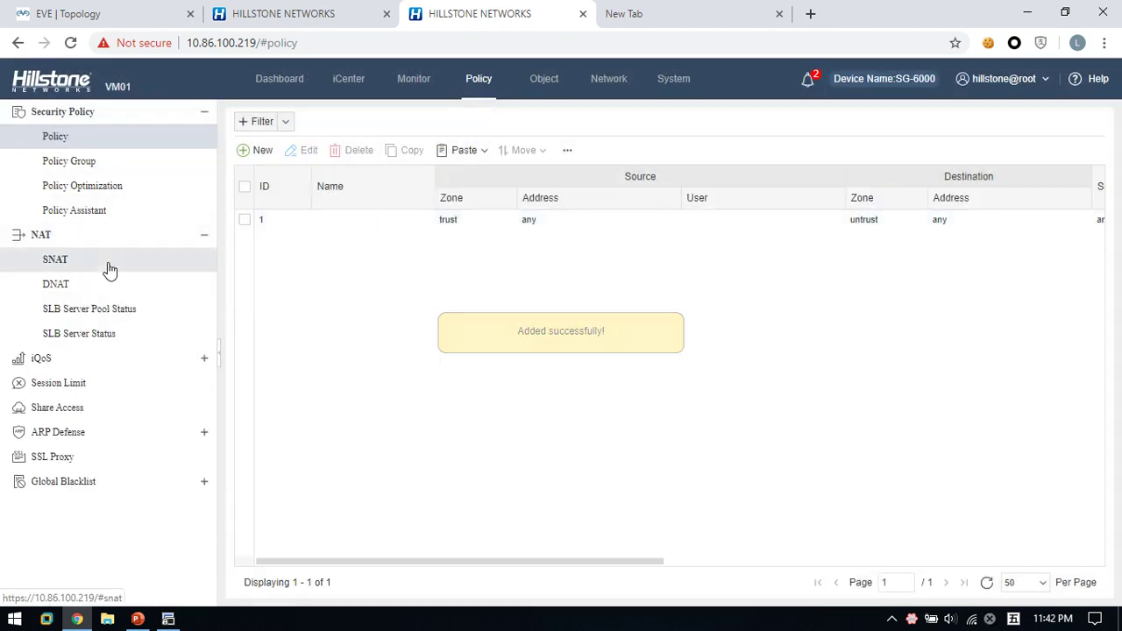
# - Create SNAT rule 1 translating Any source to Any destination out egress interface ethernet0/4
pyautogui.click(256, 150)
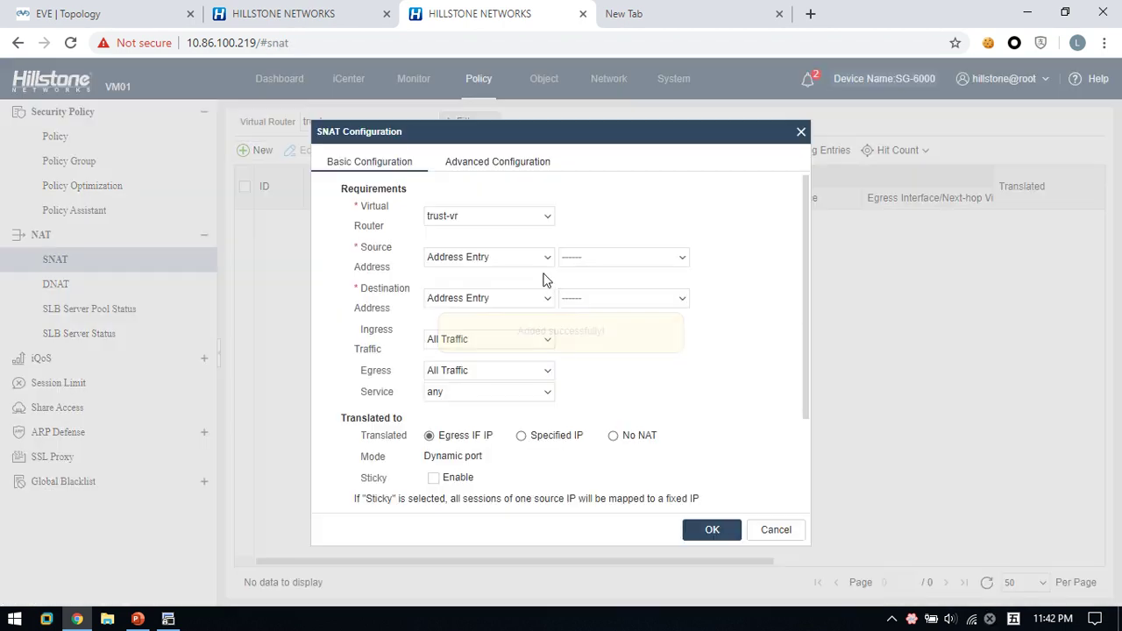
pyautogui.click(636, 259)
pyautogui.click(602, 301)
pyautogui.click(744, 306)
pyautogui.click(687, 300)
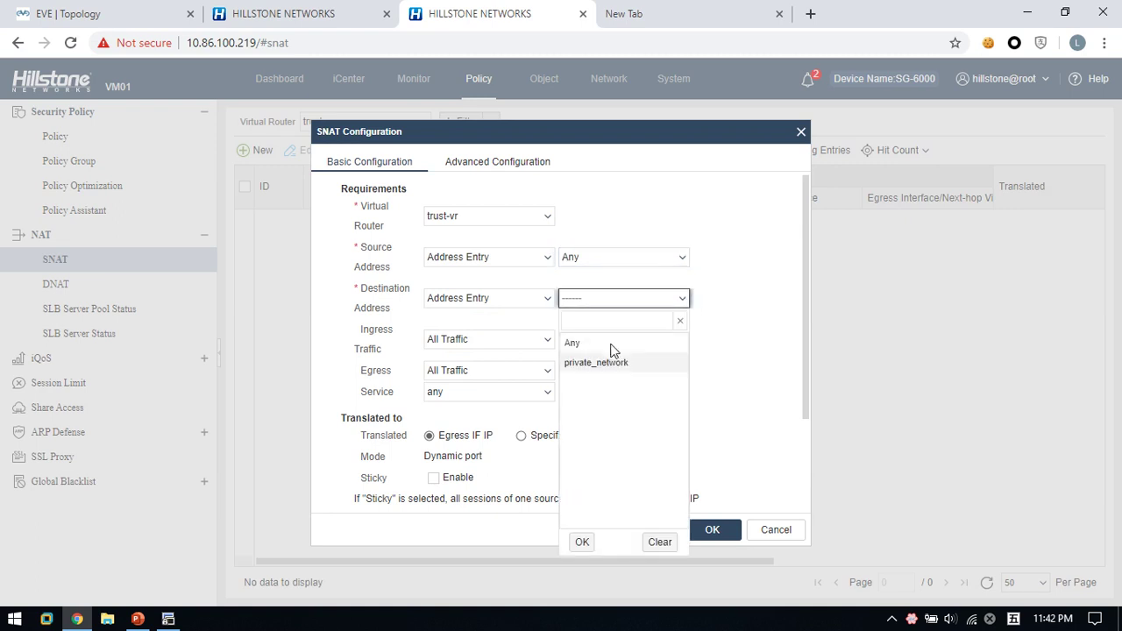
pyautogui.click(611, 345)
pyautogui.click(724, 346)
pyautogui.click(524, 372)
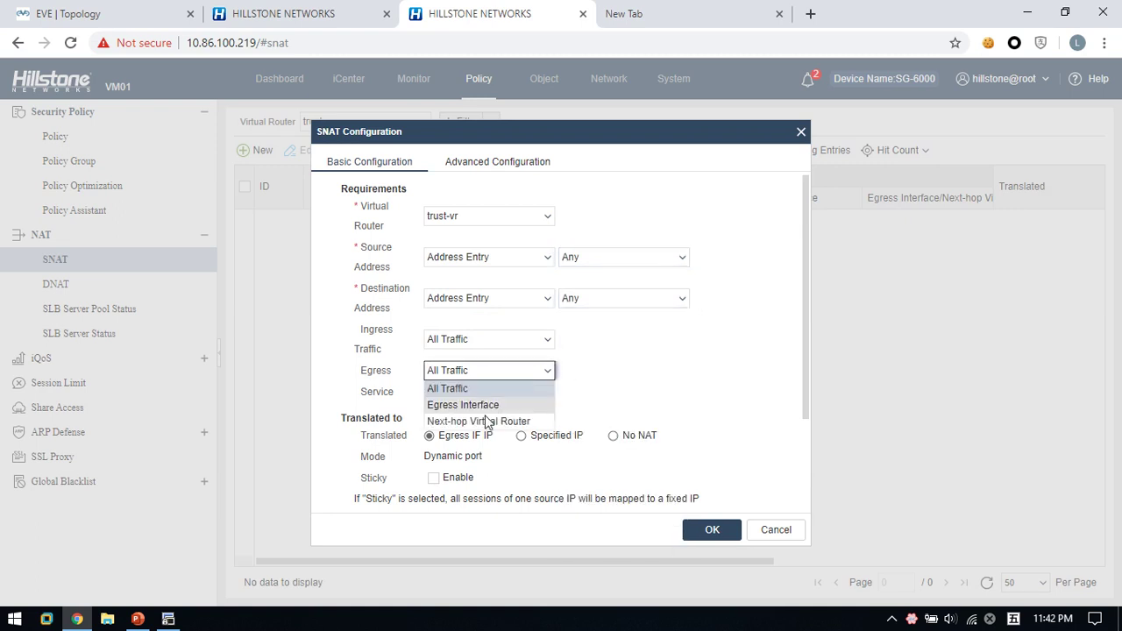
pyautogui.click(478, 405)
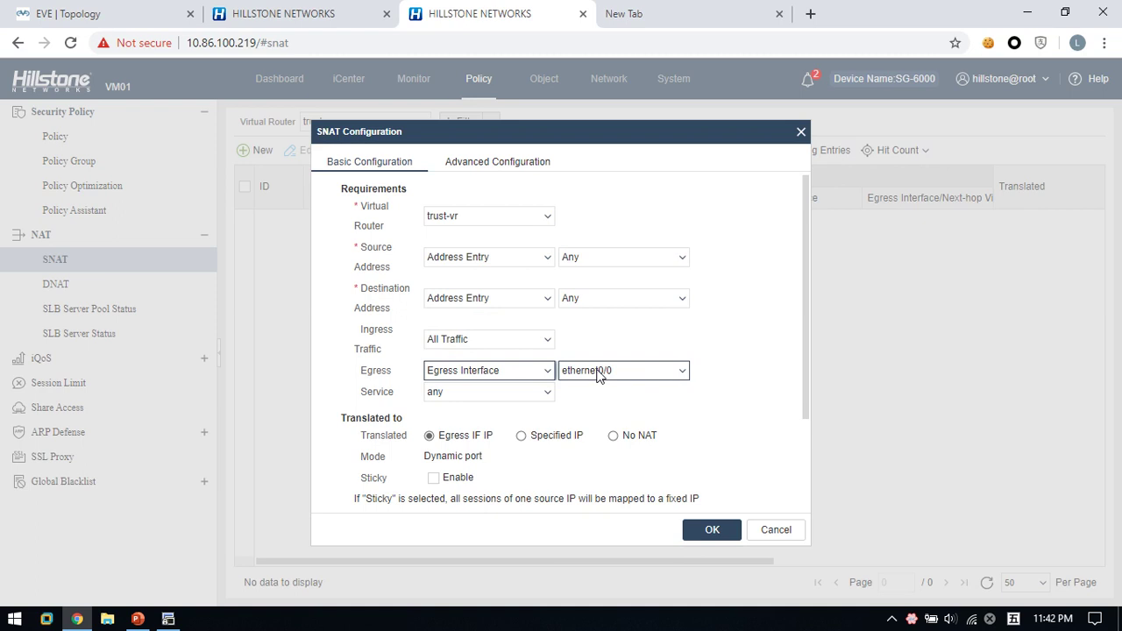
pyautogui.click(597, 372)
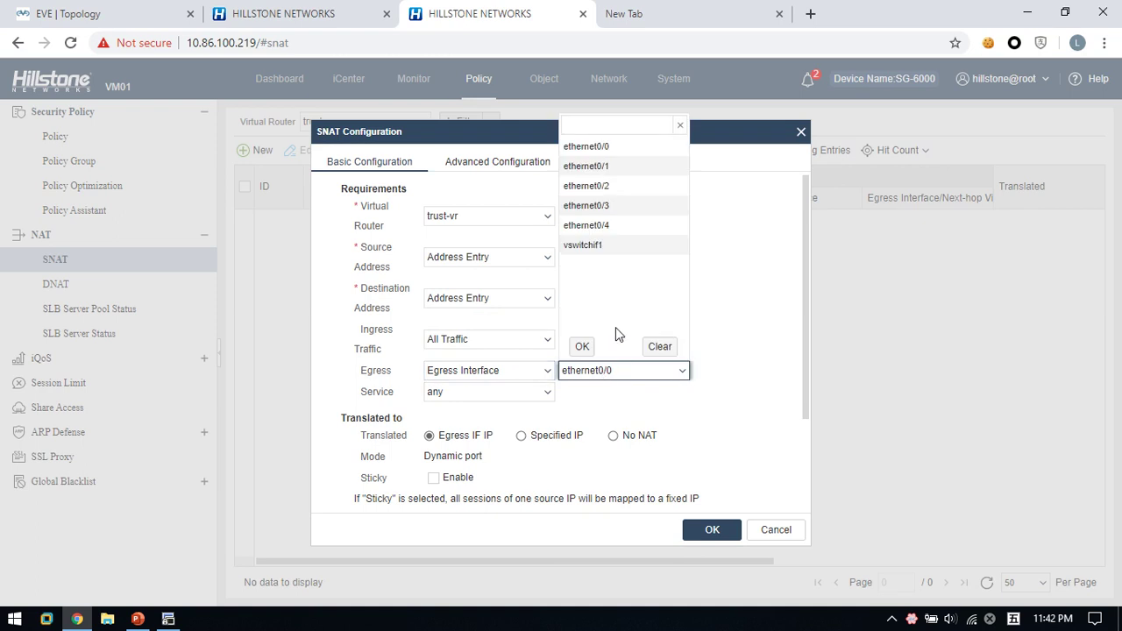
pyautogui.click(618, 228)
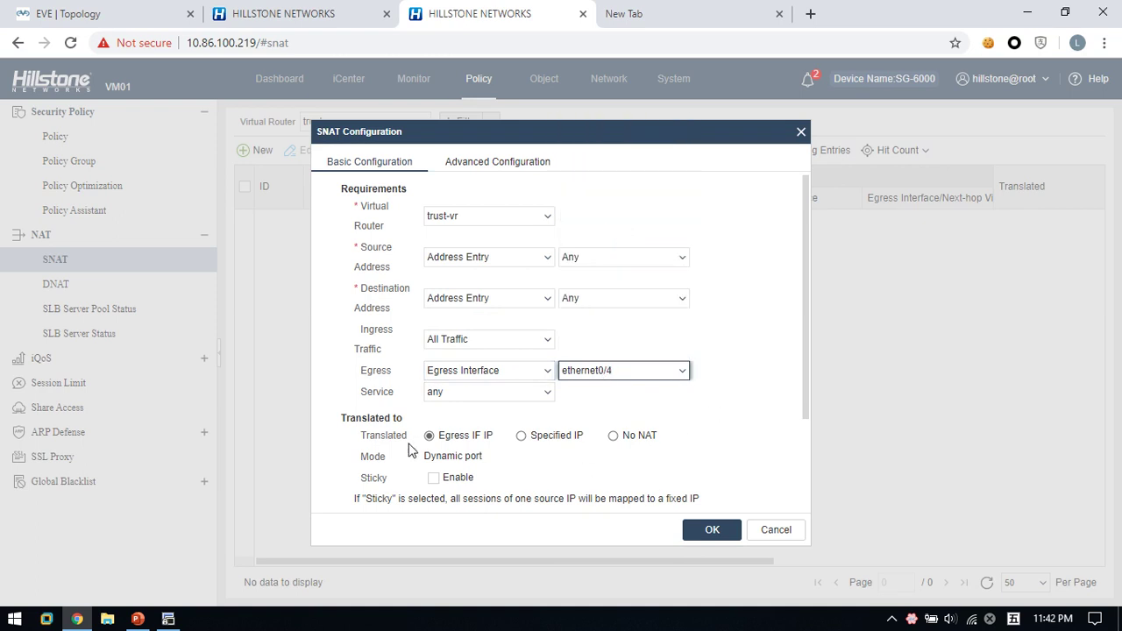
pyautogui.click(706, 531)
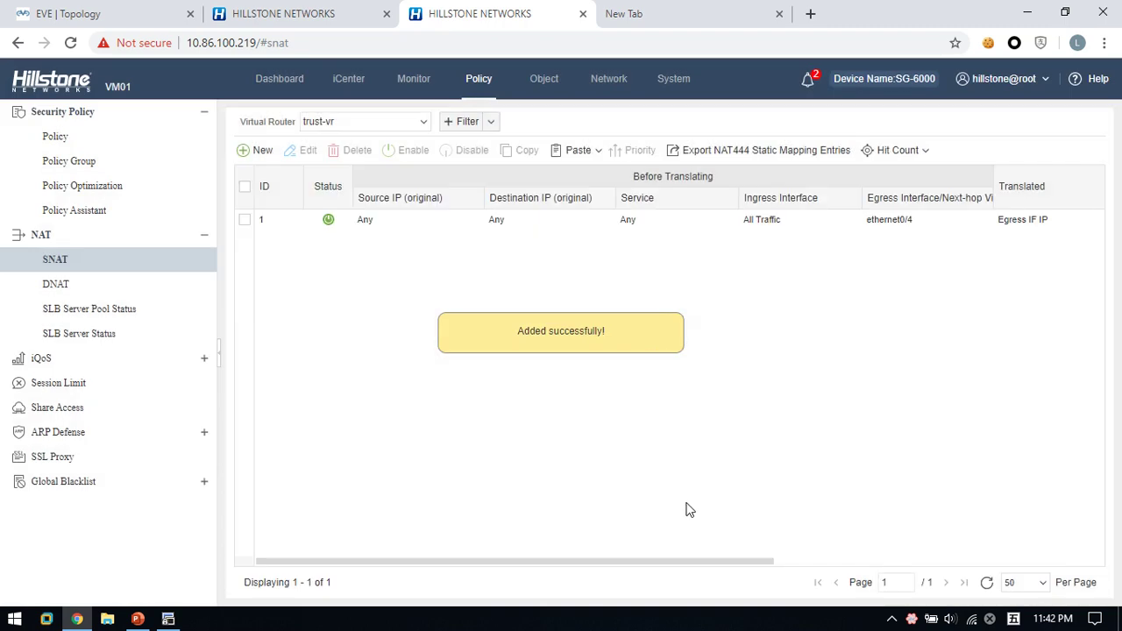
# - Enable NAT Log in SNAT rule 1's advanced configuration, then go to Monitor
pyautogui.click(393, 221)
pyautogui.click(302, 150)
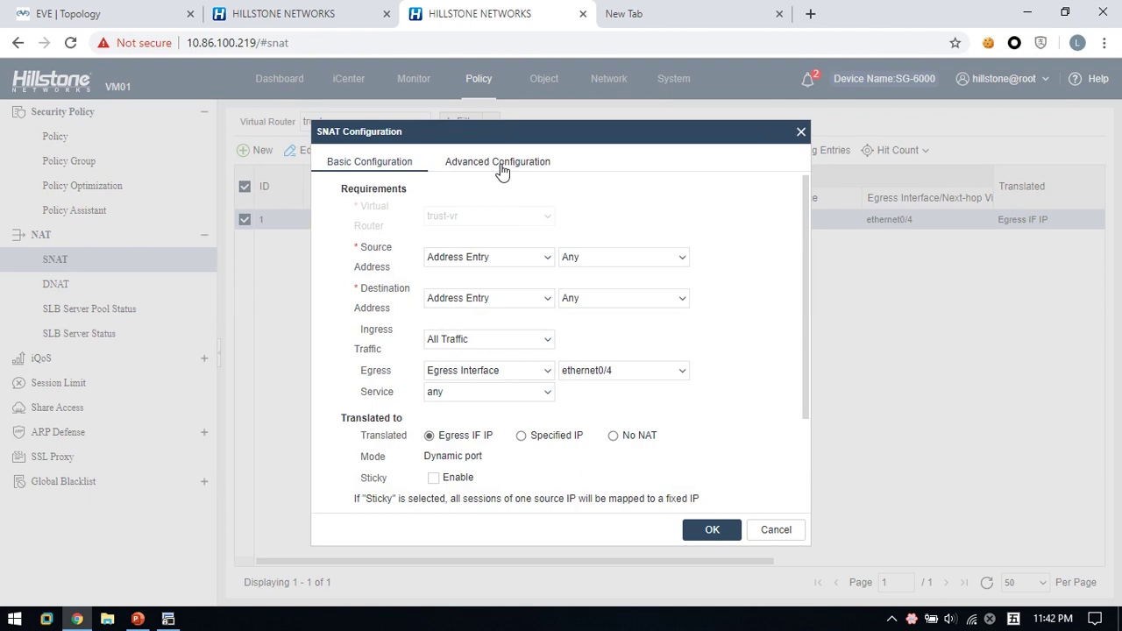
pyautogui.click(503, 166)
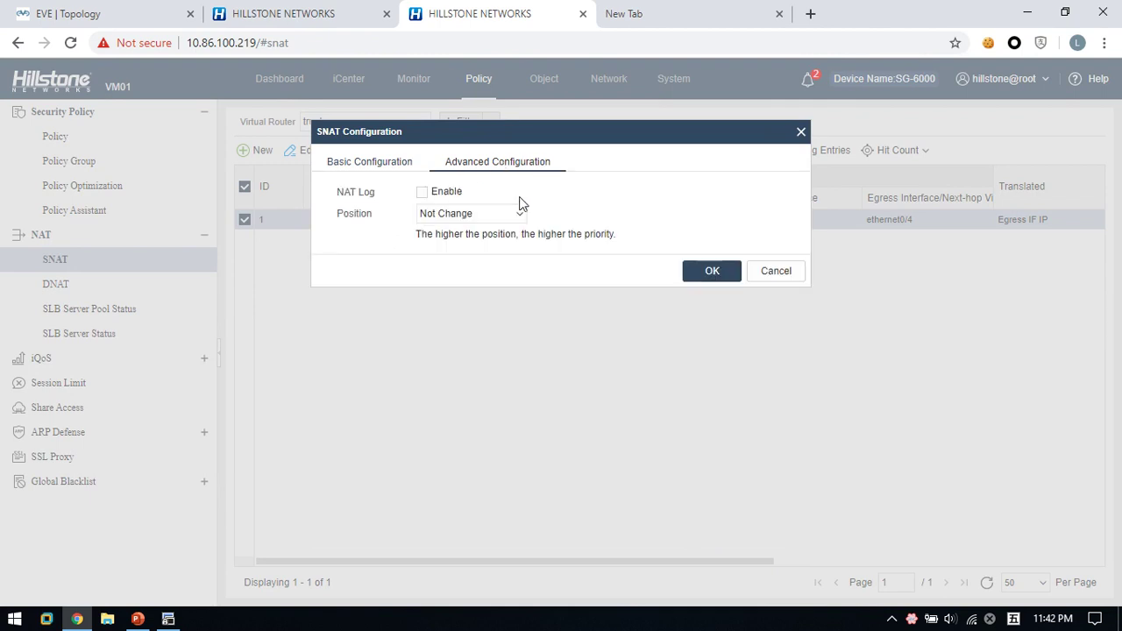
pyautogui.click(422, 192)
pyautogui.click(715, 274)
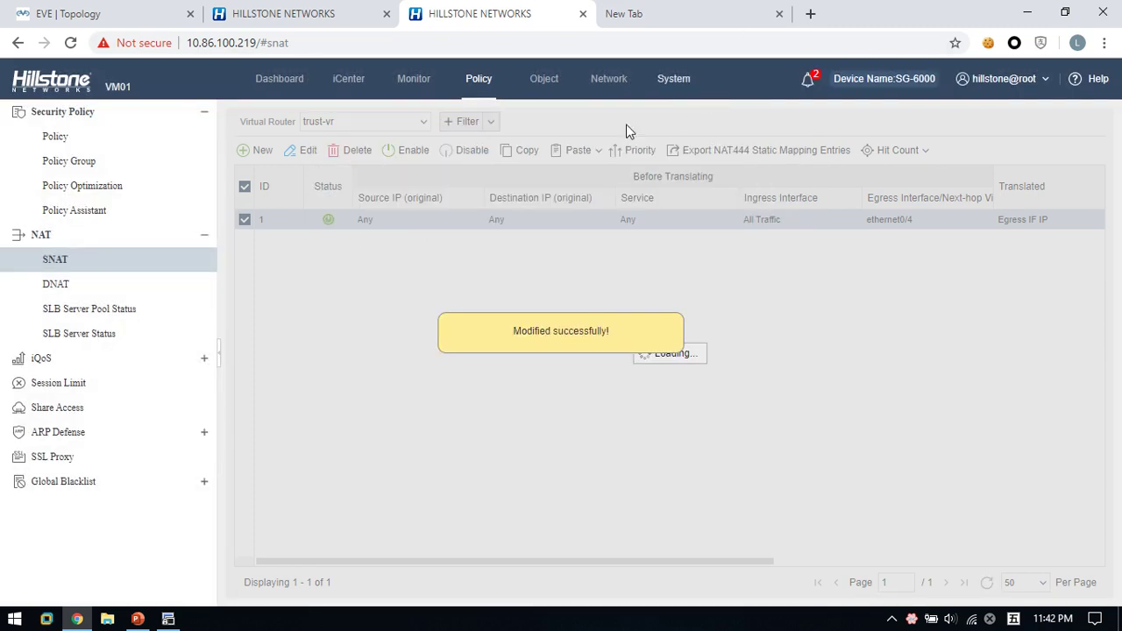
pyautogui.click(416, 84)
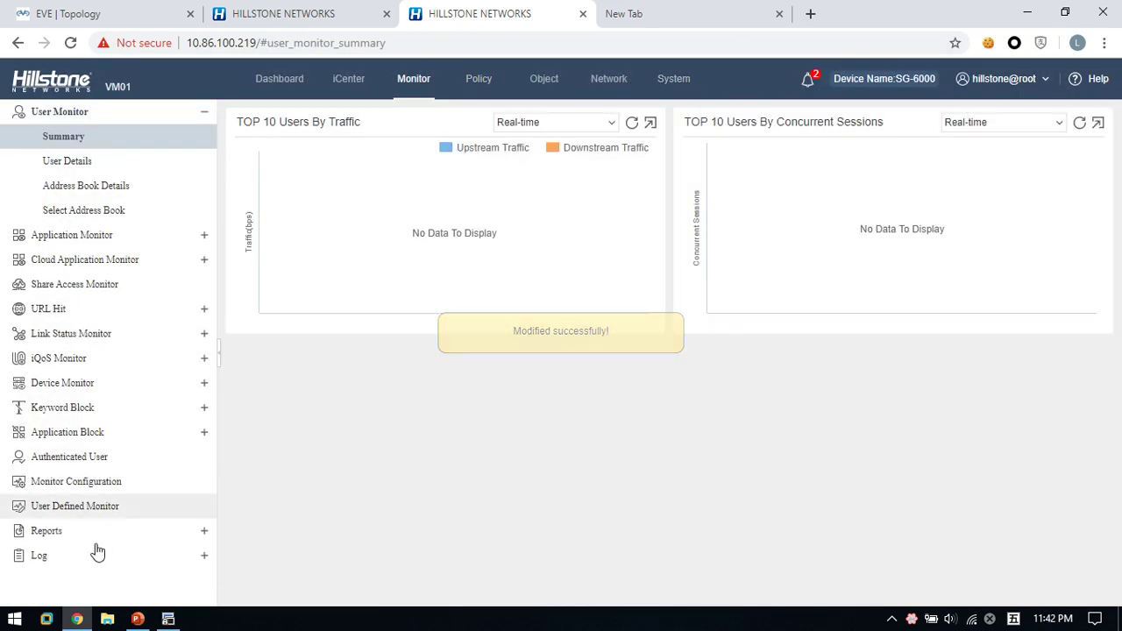
# - Enable NAT log recording in the NAT Log configuration and return to the empty NAT Log
pyautogui.click(87, 557)
pyautogui.scroll(-4, 88, 557)
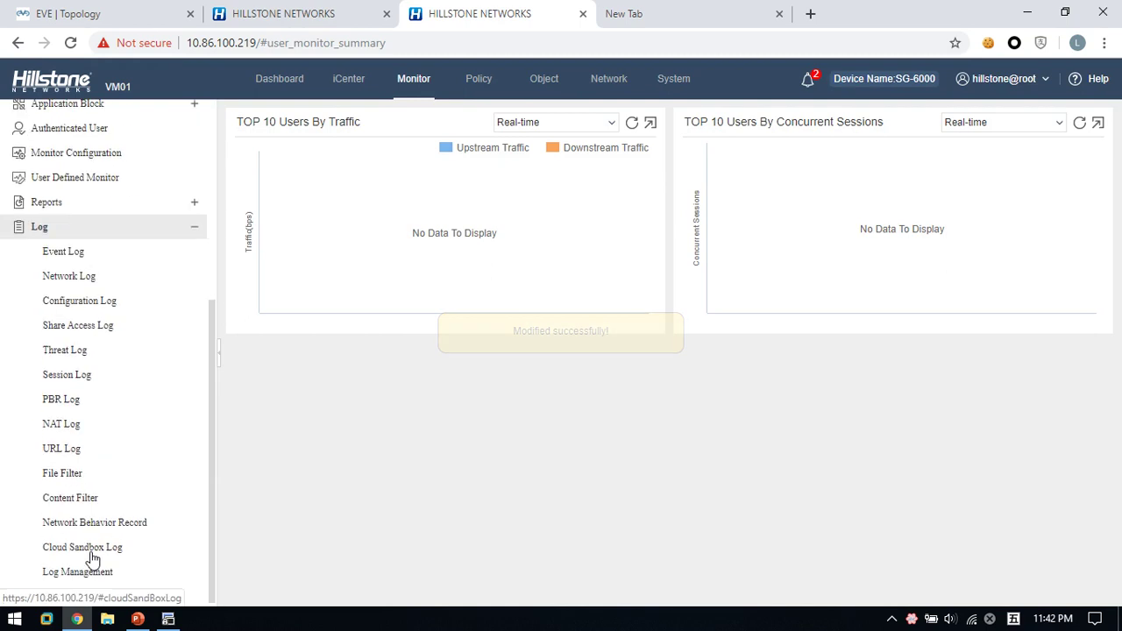
pyautogui.click(83, 433)
pyautogui.click(274, 151)
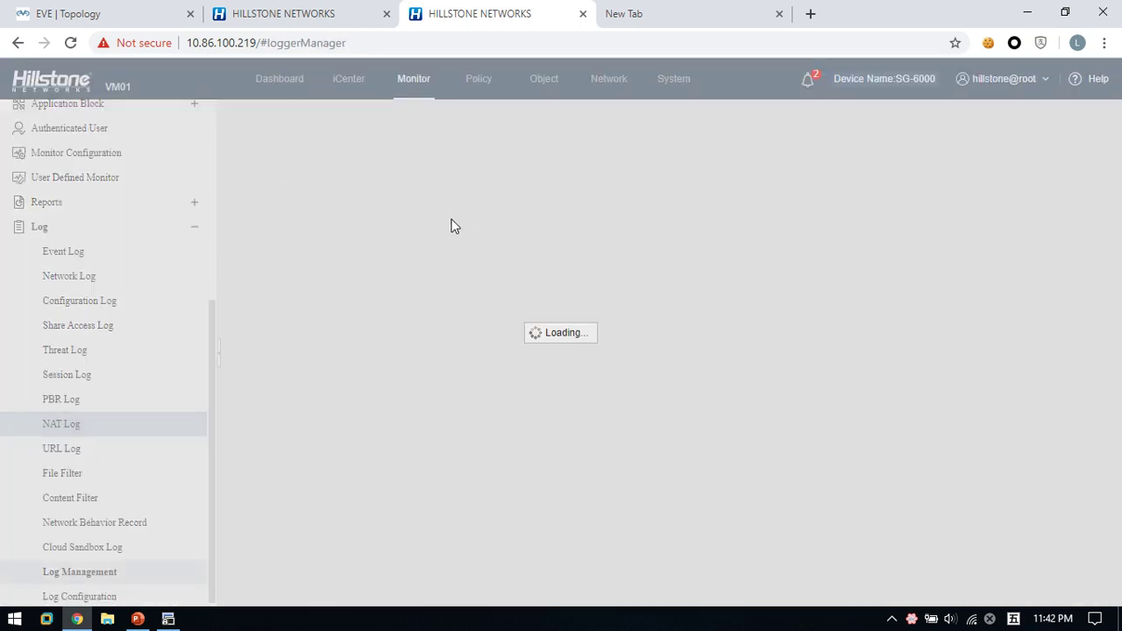
pyautogui.click(265, 171)
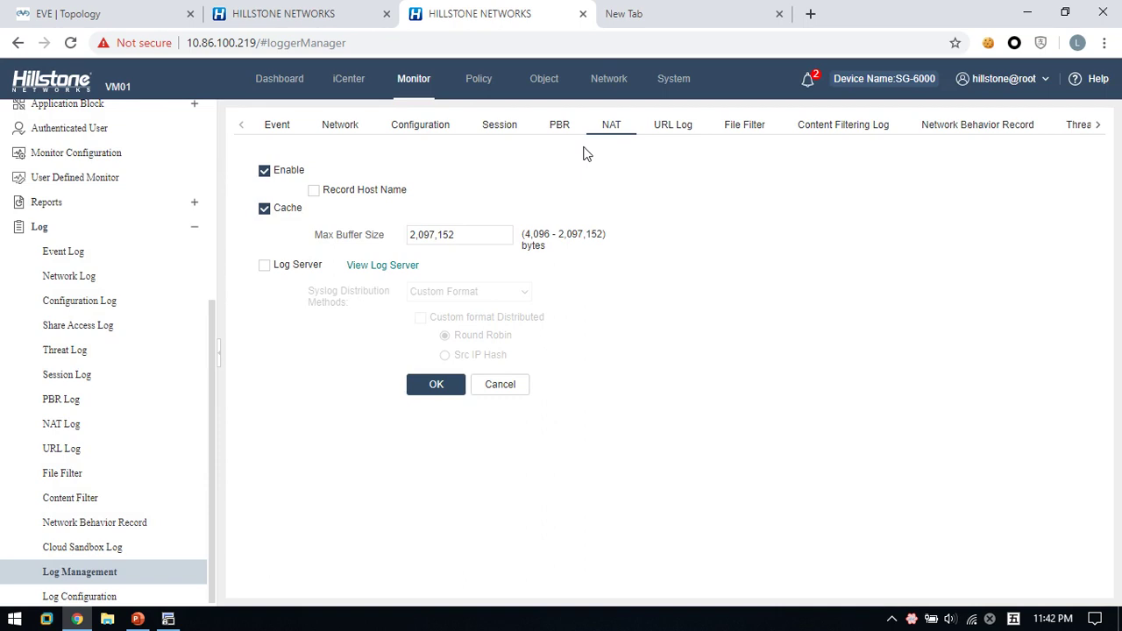
pyautogui.click(427, 388)
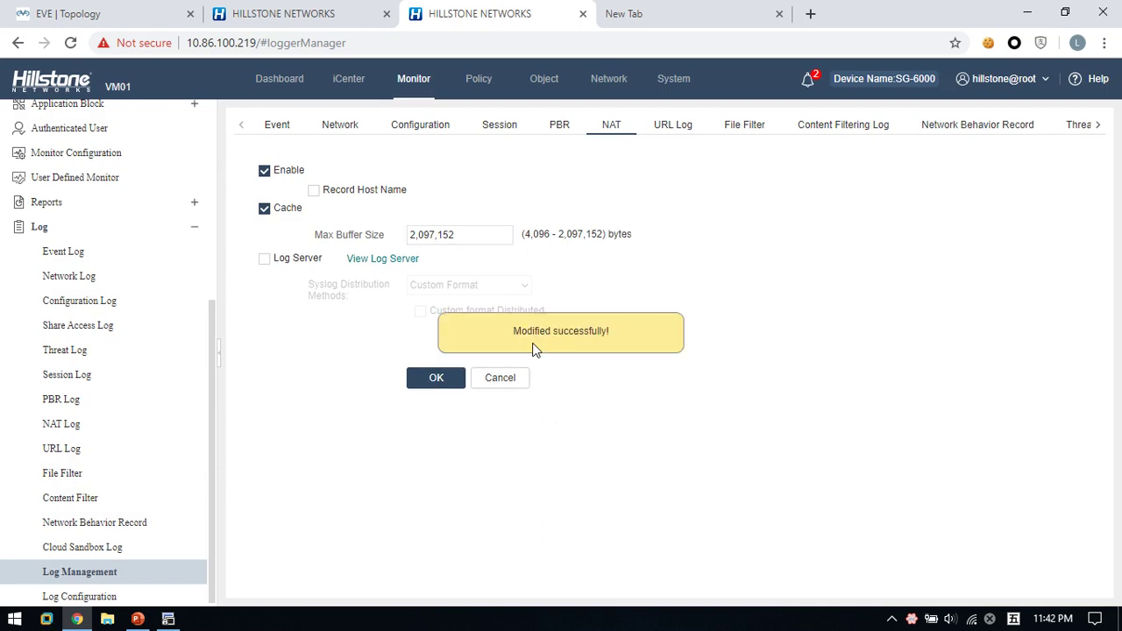
pyautogui.click(62, 425)
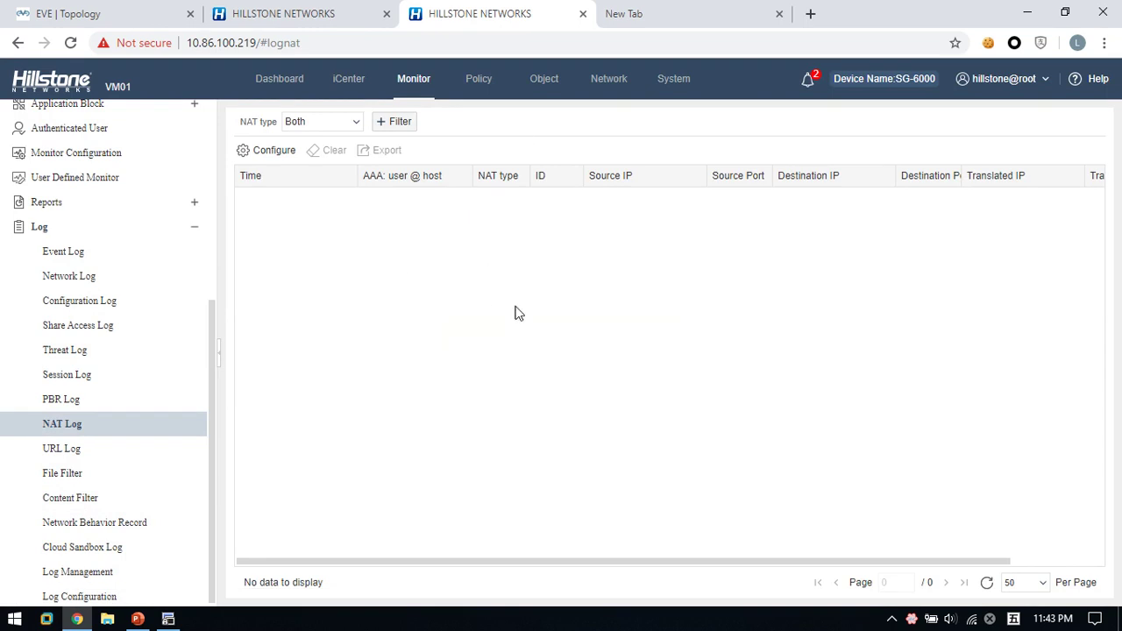
# - Open VPC2's console in SecureCRT and confirm its 192.168.20.20/24 address with show ip
pyautogui.click(141, 26)
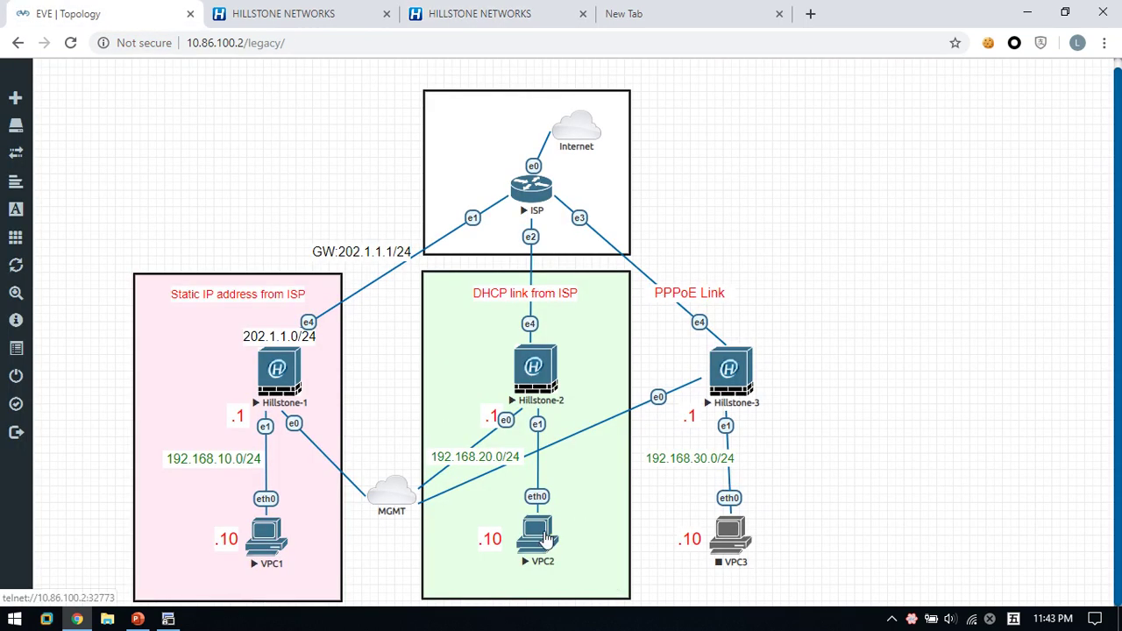
pyautogui.click(546, 545)
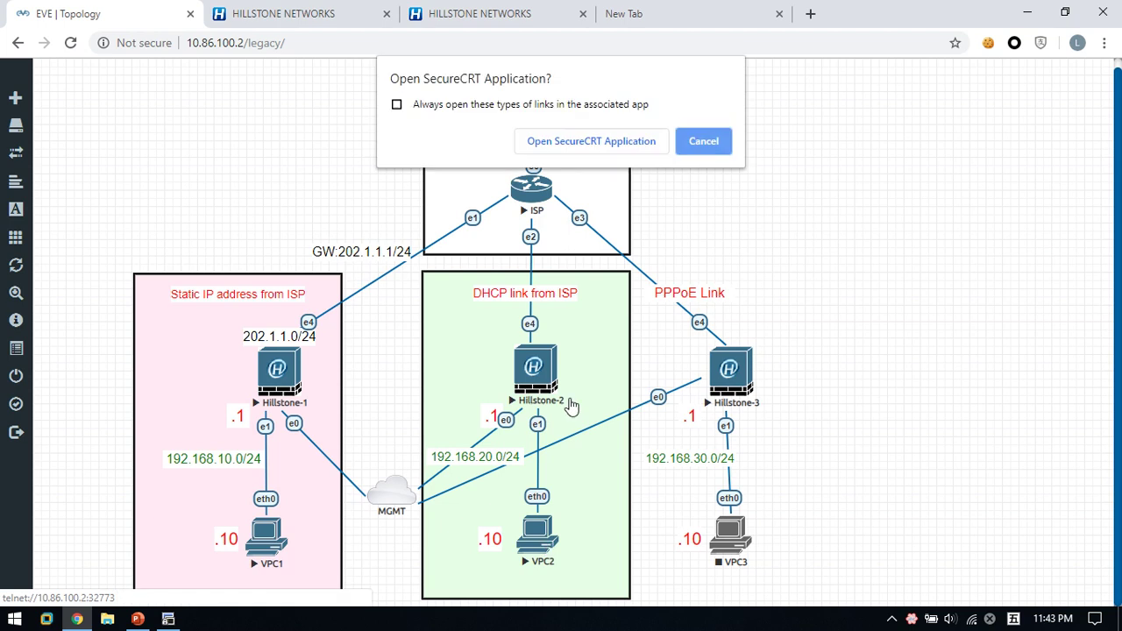
pyautogui.click(582, 145)
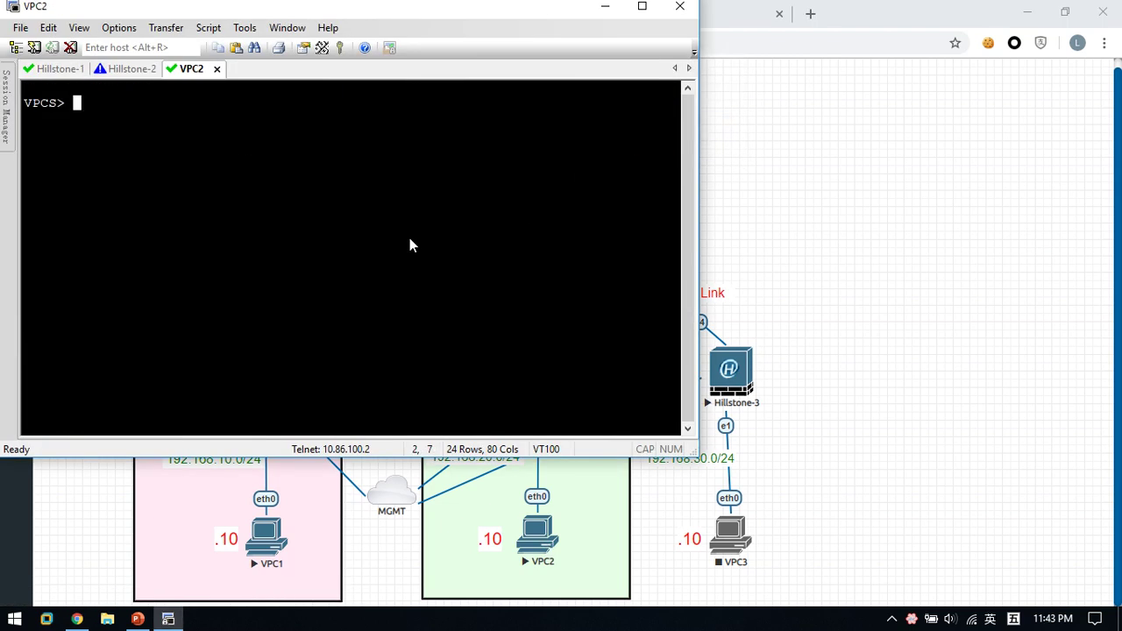
pyautogui.write('show ip')
pyautogui.press('Return')
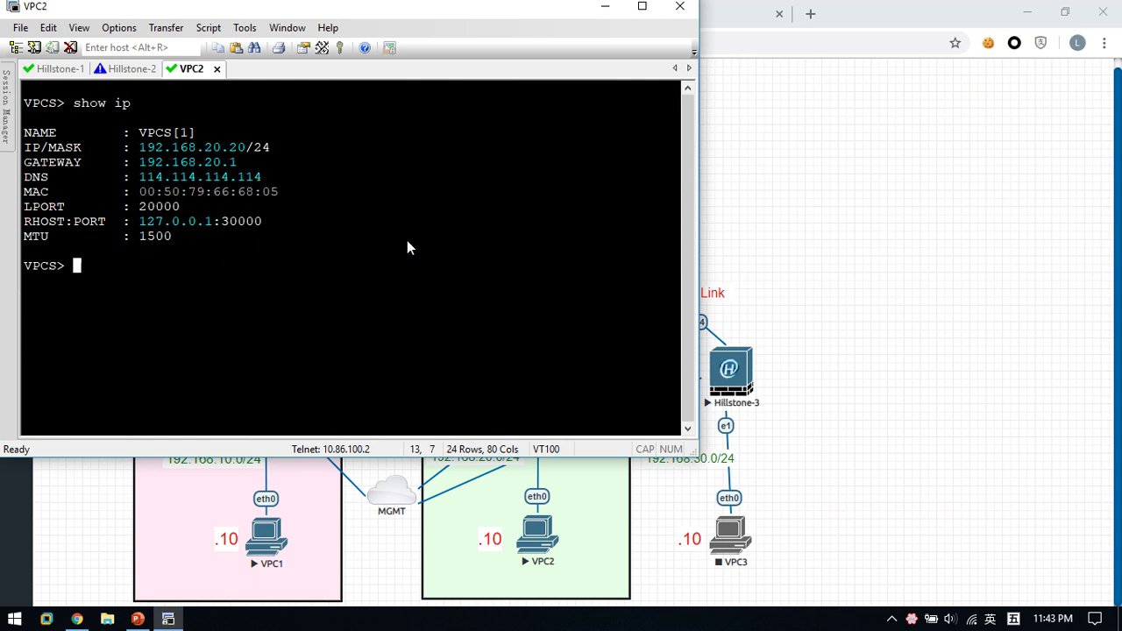
pyautogui.moveTo(300, 9); pyautogui.dragTo(430, 75)
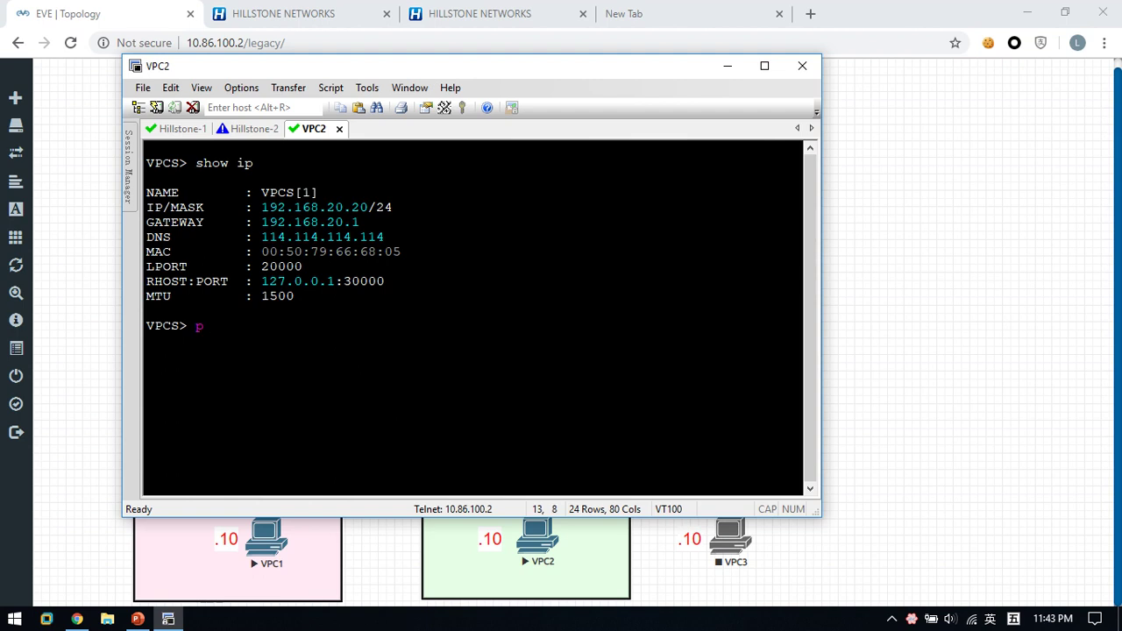
pyautogui.write('ing www.google.com')
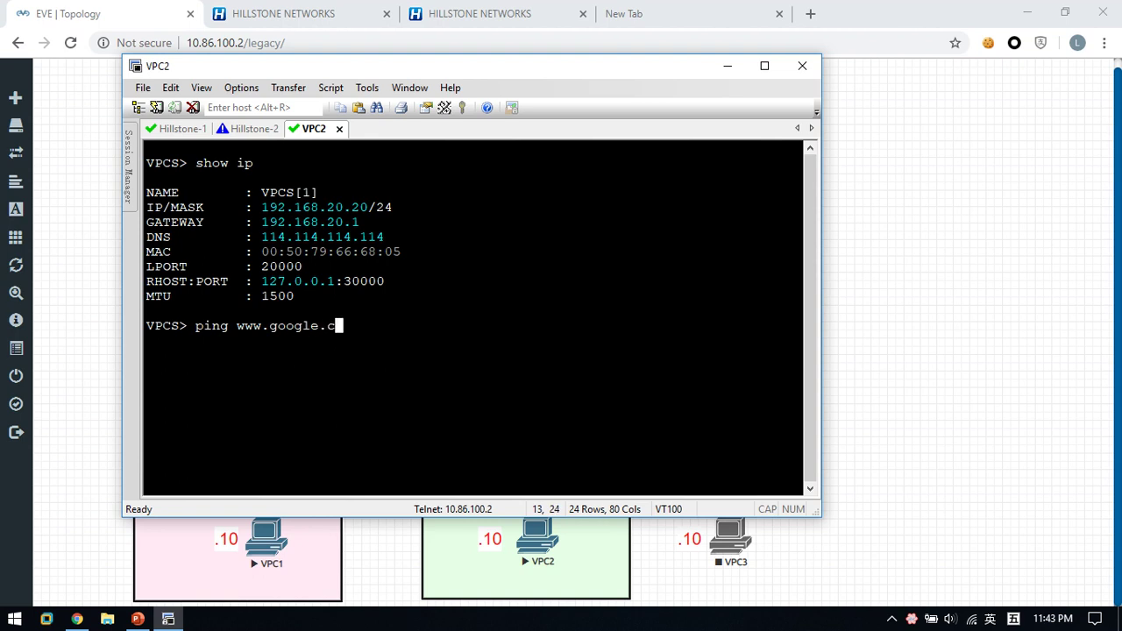
pyautogui.press('Return')
pyautogui.hotkey('ctrl', 'c')
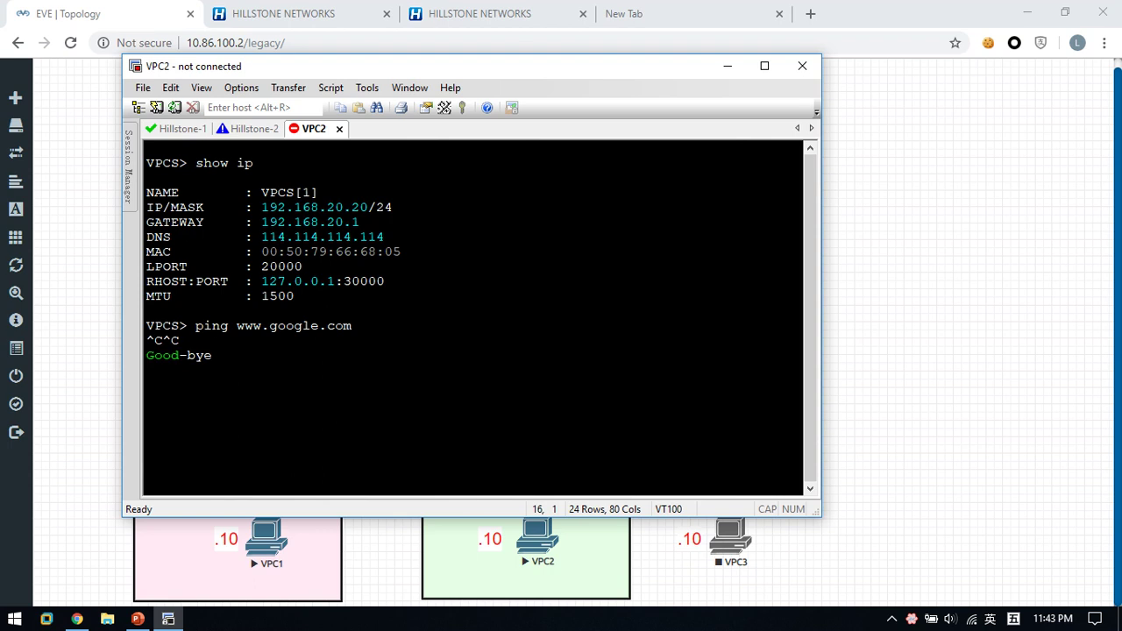
pyautogui.press('Return')
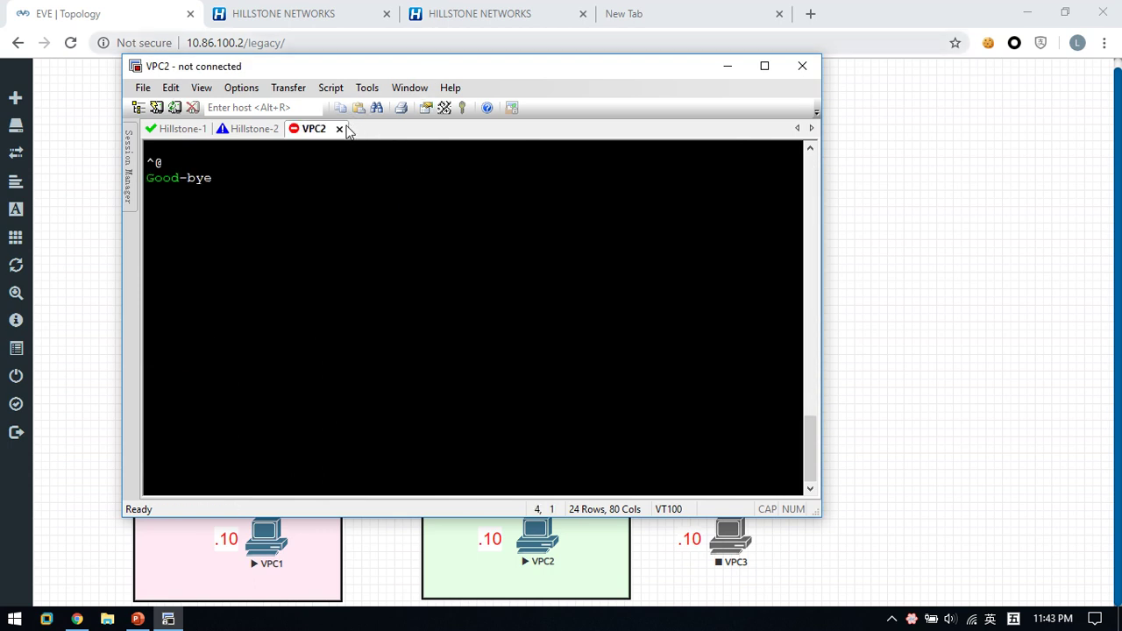
pyautogui.click(339, 129)
# - Restart the VPC2 node by stopping and starting it
pyautogui.rightClick(540, 548)
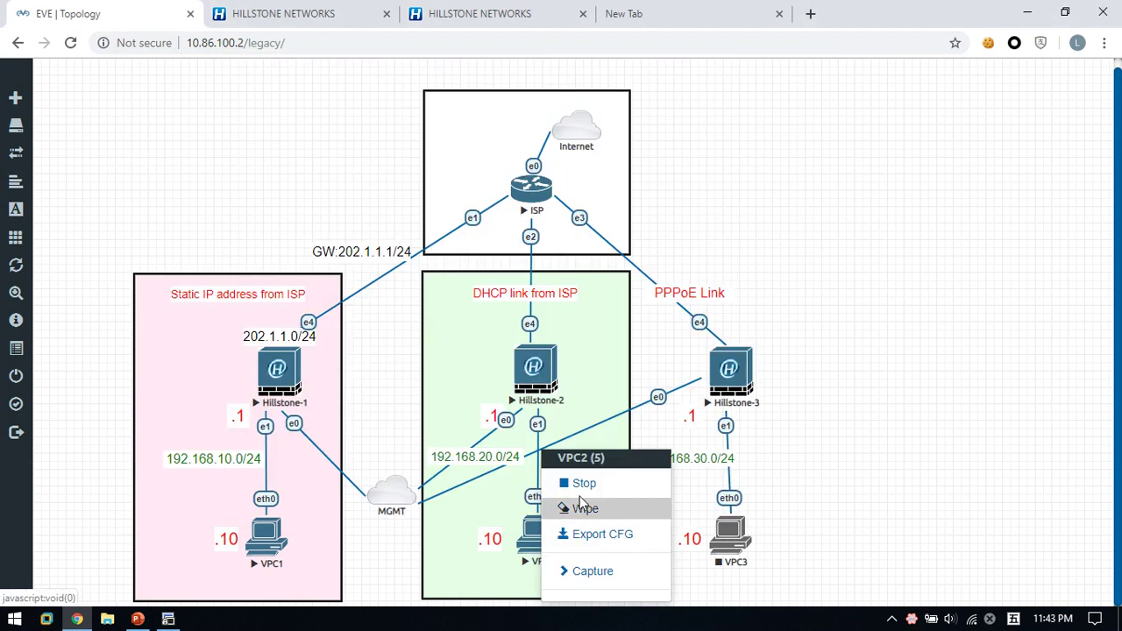
pyautogui.click(584, 483)
pyautogui.rightClick(550, 530)
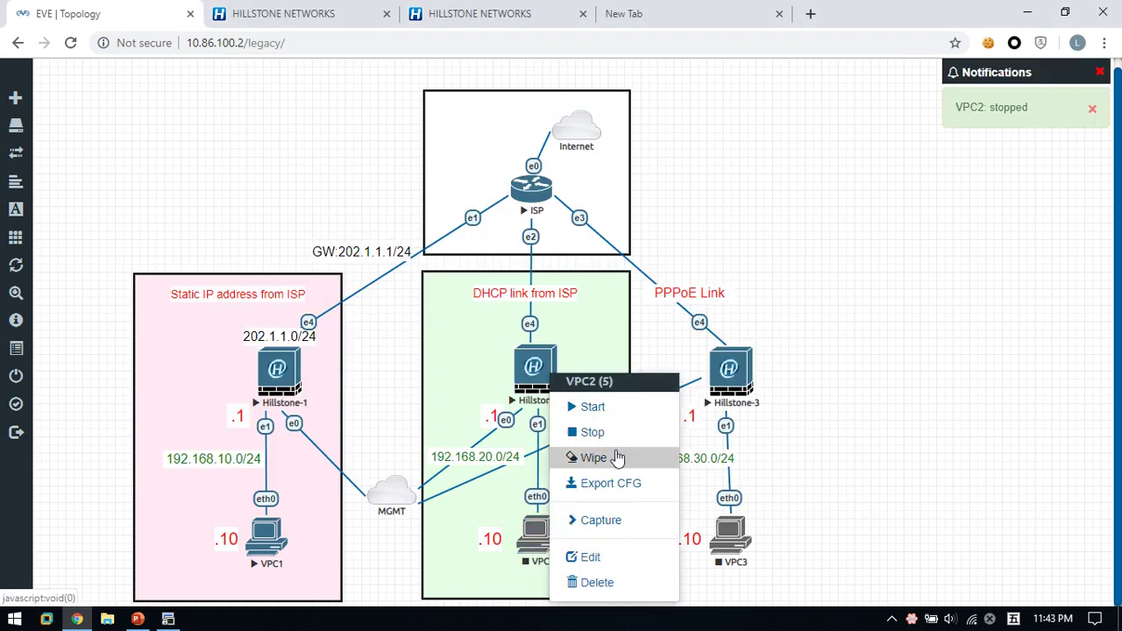
pyautogui.click(603, 410)
# - Reopen VPC2's console and ping 114.114.114.114, which reports gateway 192.168.20.1 unreachable
pyautogui.click(542, 540)
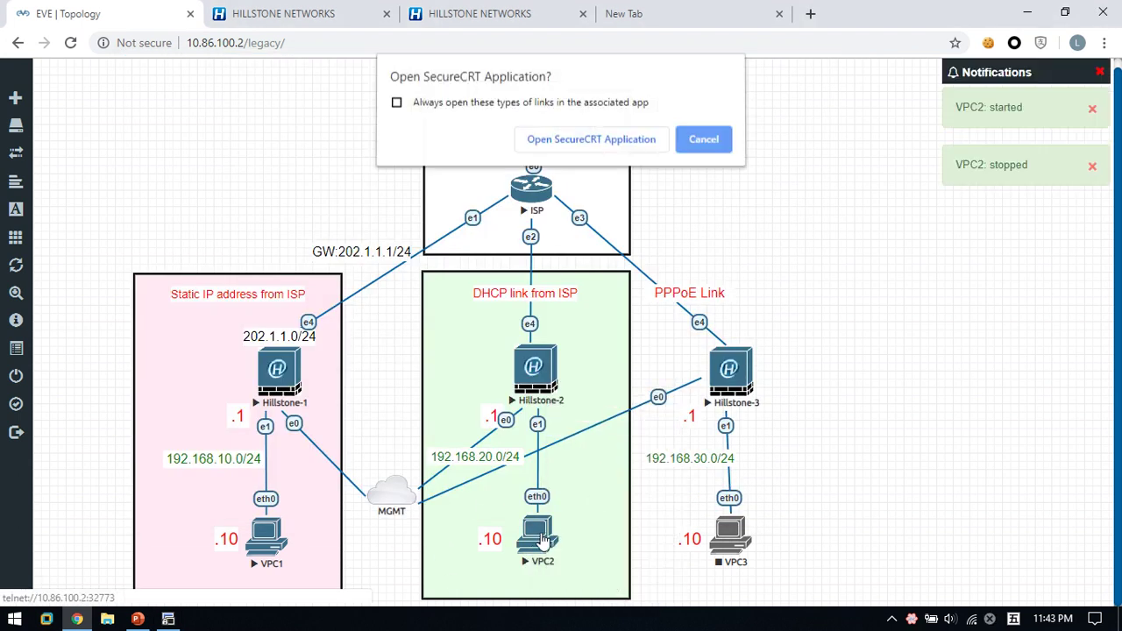
pyautogui.click(575, 144)
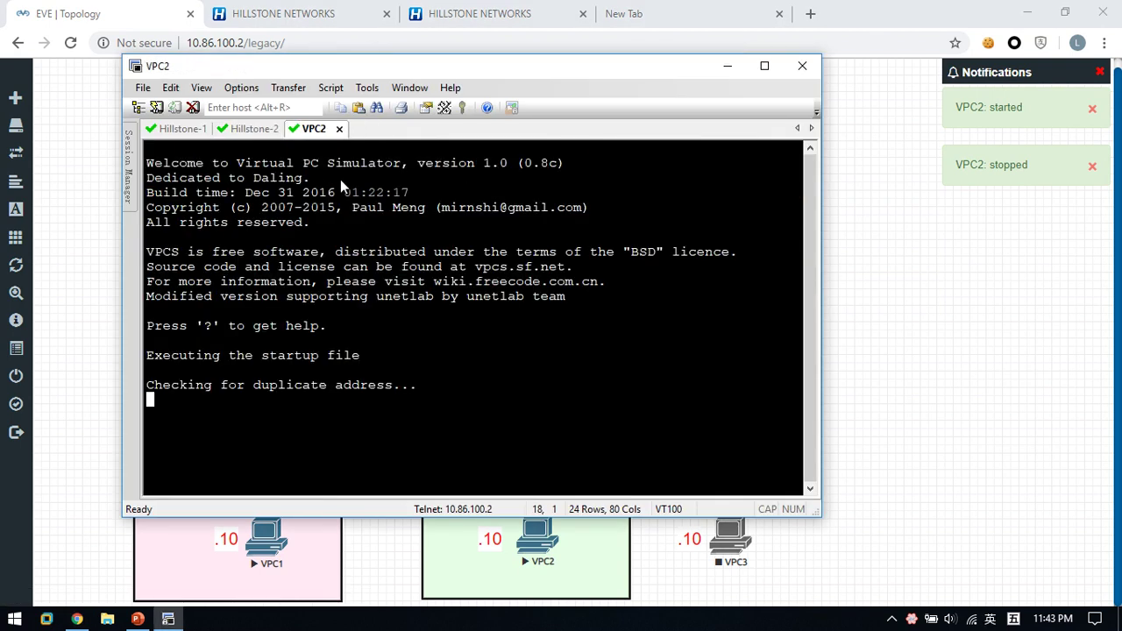
pyautogui.press('Return')
pyautogui.write('ping ')
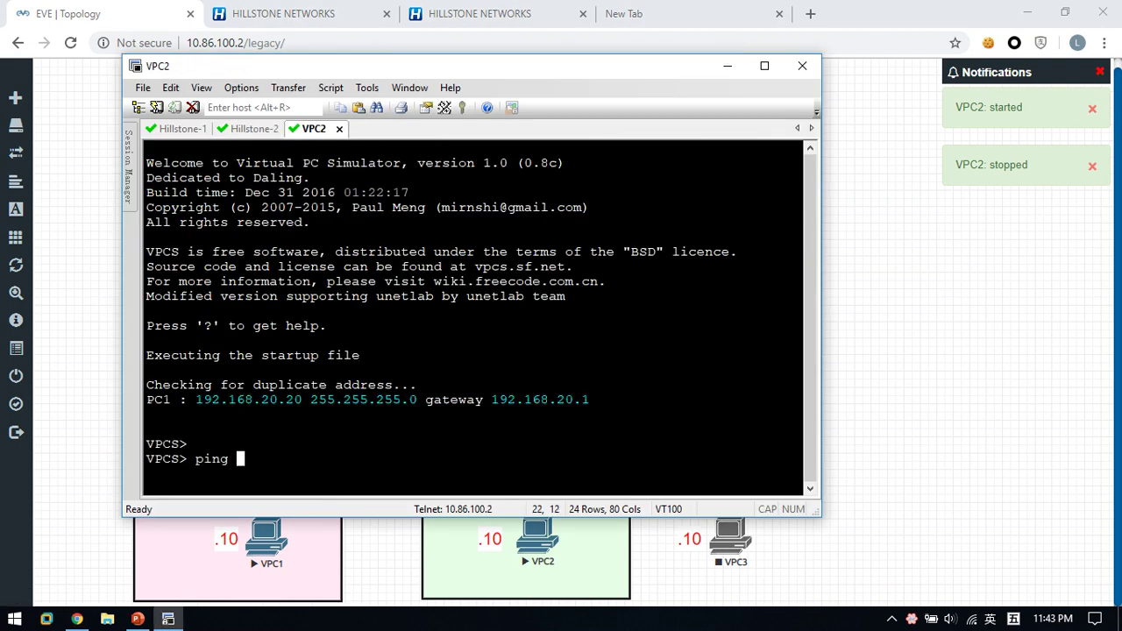
pyautogui.write('114.114.114.114')
pyautogui.press('Return')
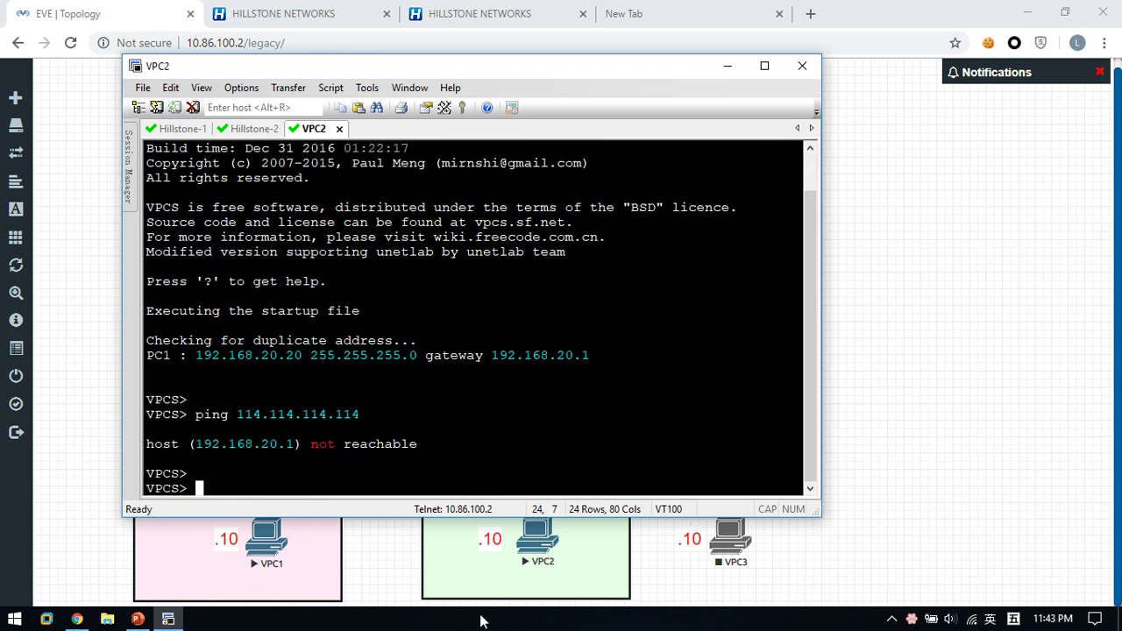
pyautogui.click(881, 556)
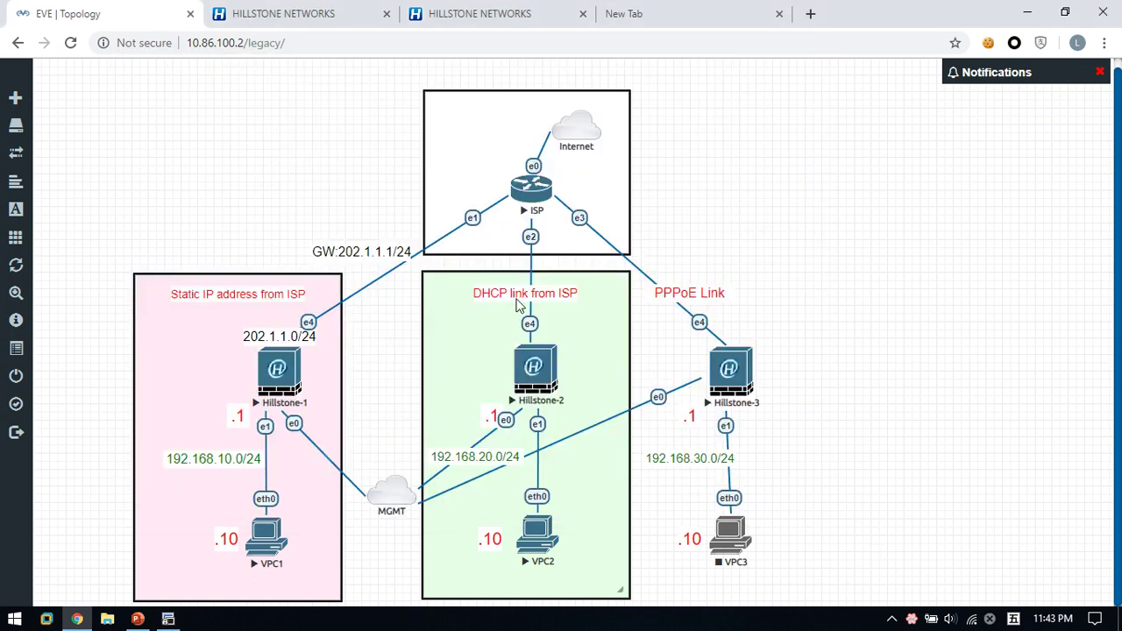
# - Shut down interface e0/0 on Hillstone-2 from configuration mode
pyautogui.click(168, 619)
pyautogui.hotkey('ctrl', 'shift', 'Tab')
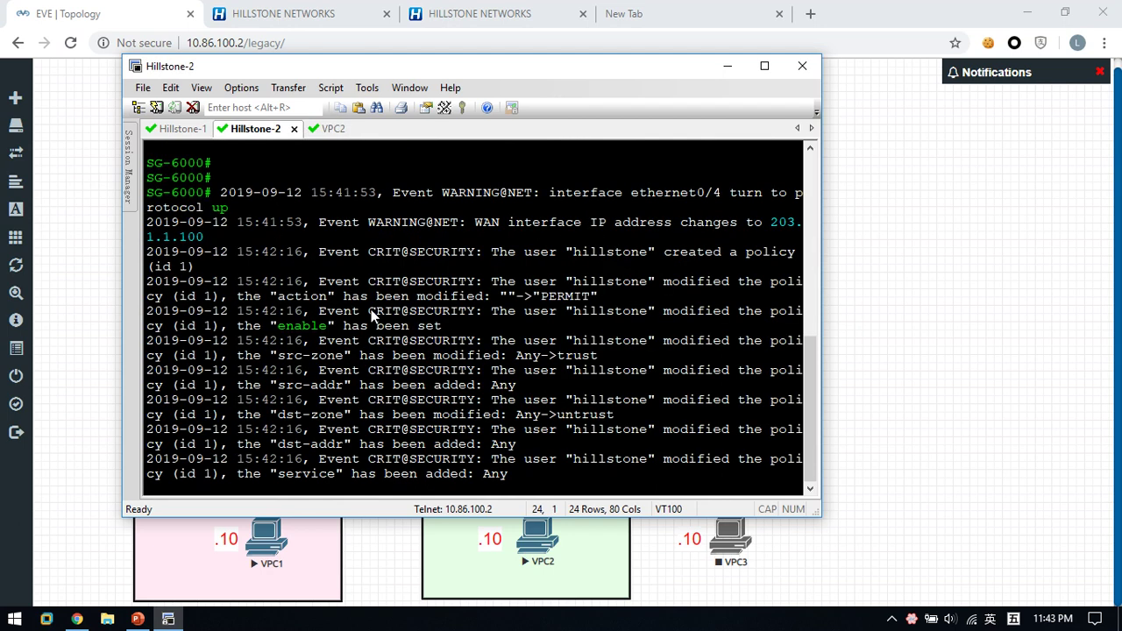
pyautogui.press('Return')
pyautogui.press('Return')
pyautogui.press('Return')
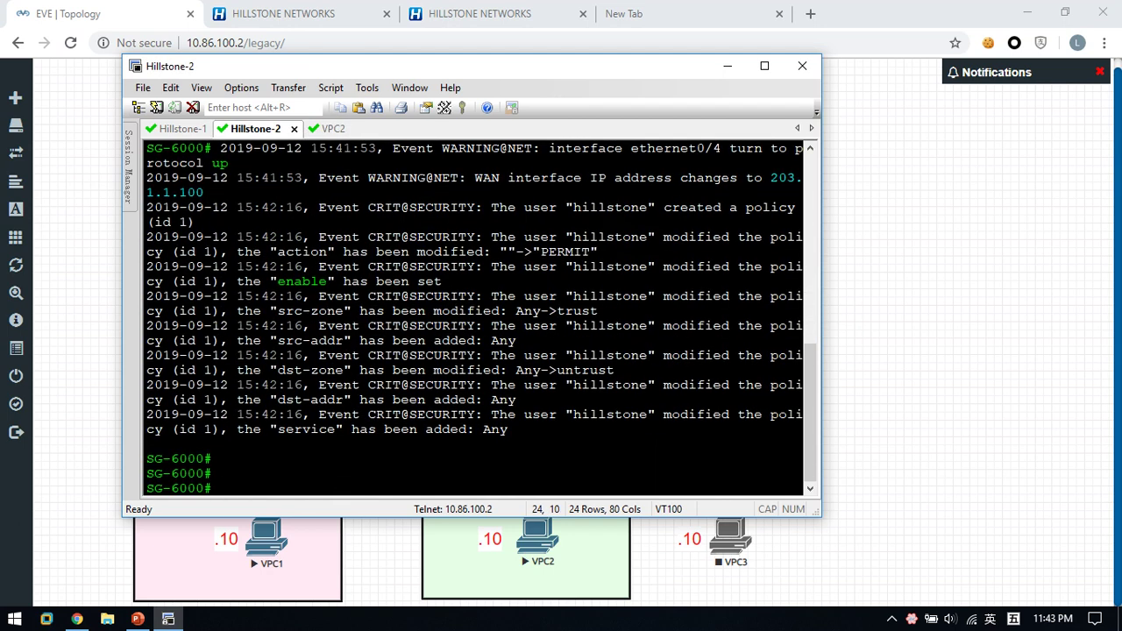
pyautogui.write('show')
pyautogui.press('BackSpace')
pyautogui.press('BackSpace')
pyautogui.press('BackSpace')
pyautogui.press('BackSpace')
pyautogui.write('conf')
pyautogui.press('Tab')
pyautogui.press('Return')
pyautogui.write('int')
pyautogui.press('Tab')
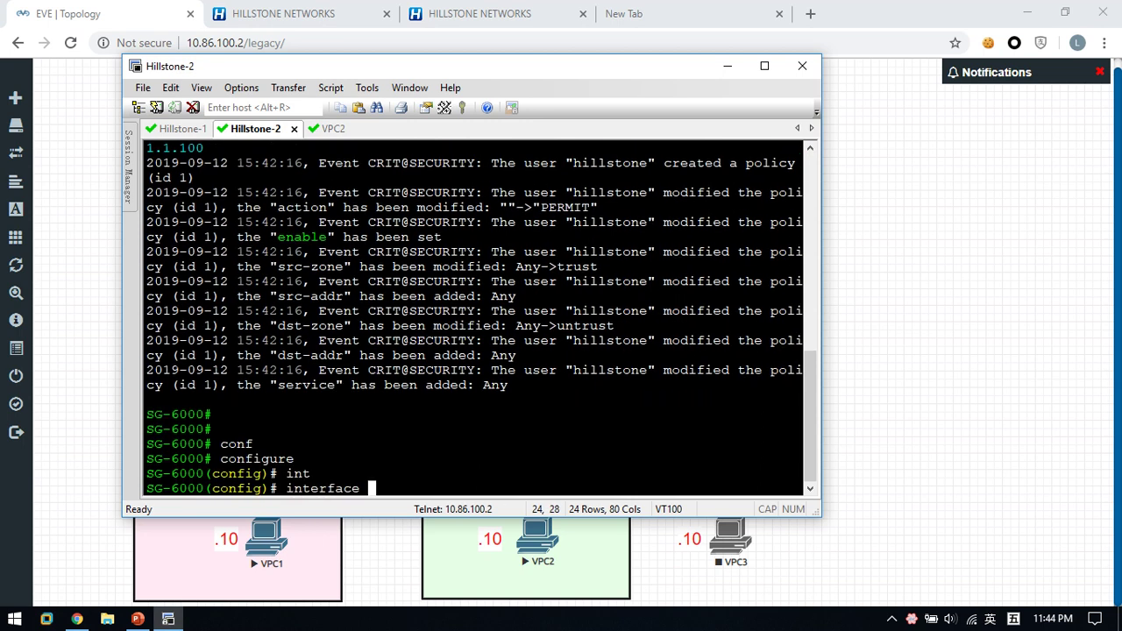
pyautogui.write('e0/0')
pyautogui.press('Return')
pyautogui.write('shut')
pyautogui.press('Tab')
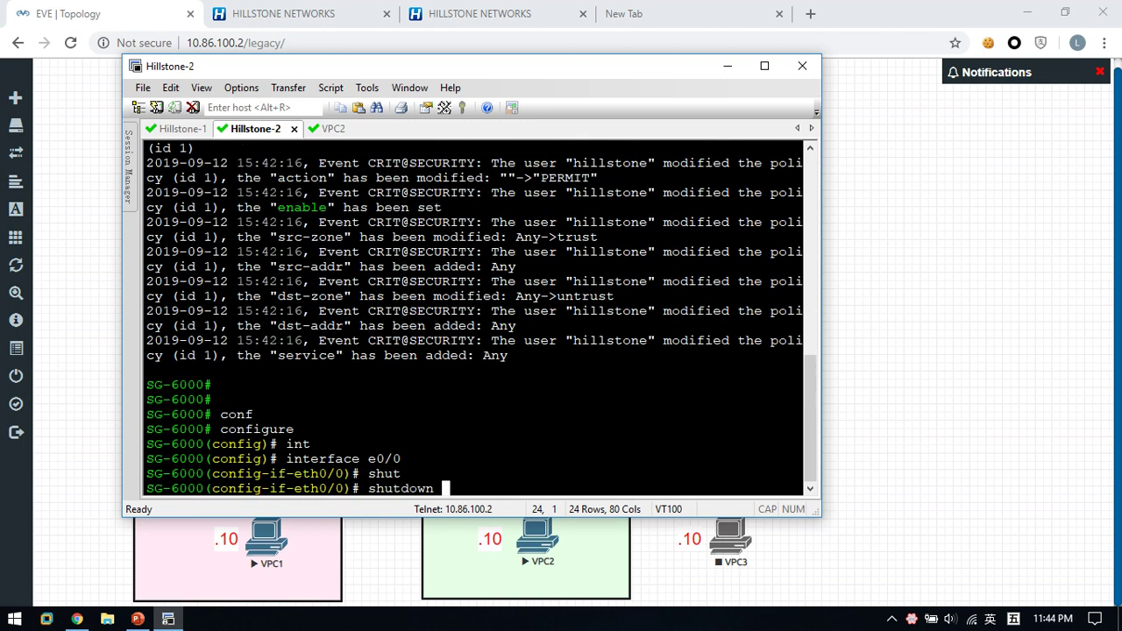
pyautogui.press('Return')
# - Shut down interface ethernet0/0 on Hillstone-1 from configuration mode
pyautogui.click(180, 128)
pyautogui.press('Return')
pyautogui.write('hillston')
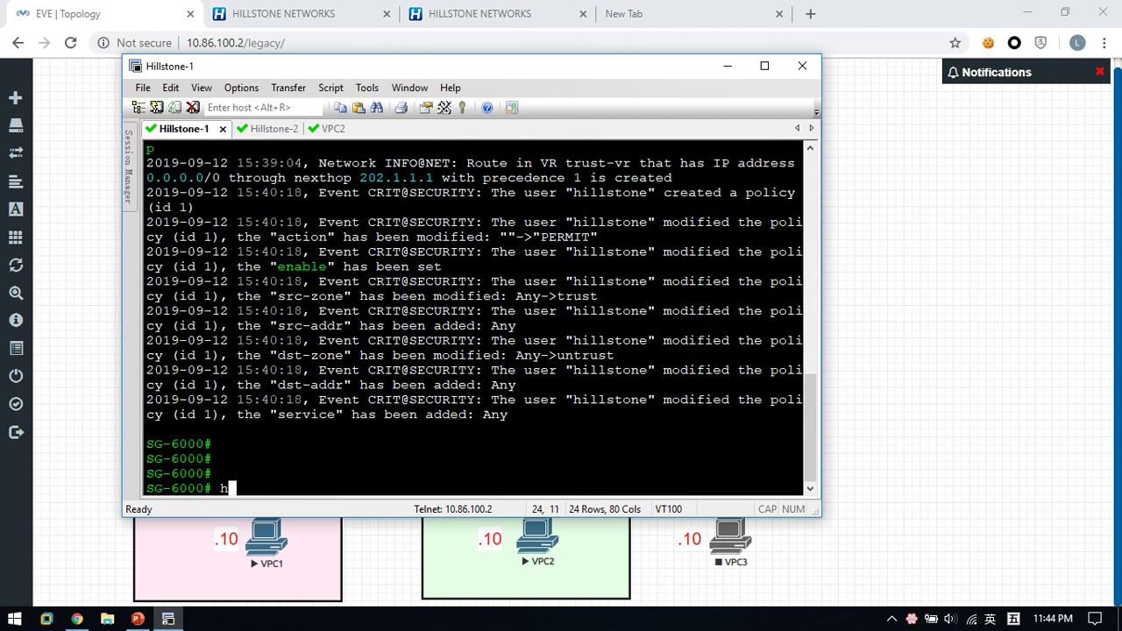
pyautogui.press('BackSpace')
pyautogui.press('BackSpace')
pyautogui.press('BackSpace')
pyautogui.press('BackSpace')
pyautogui.press('BackSpace')
pyautogui.press('BackSpace')
pyautogui.press('BackSpace')
pyautogui.press('BackSpace')
pyautogui.write('conf')
pyautogui.press('Tab')
pyautogui.press('Return')
pyautogui.write('int')
pyautogui.press('Tab')
pyautogui.write('e0/')
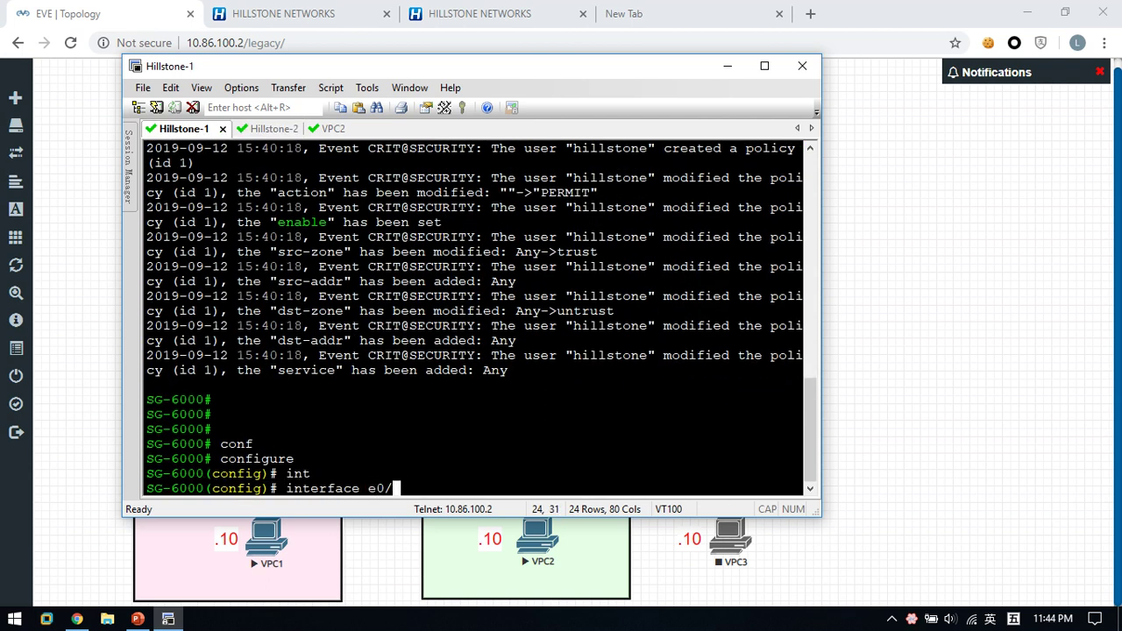
pyautogui.write('0')
pyautogui.press('Return')
pyautogui.write('shu')
pyautogui.press('Tab')
pyautogui.press('Return')
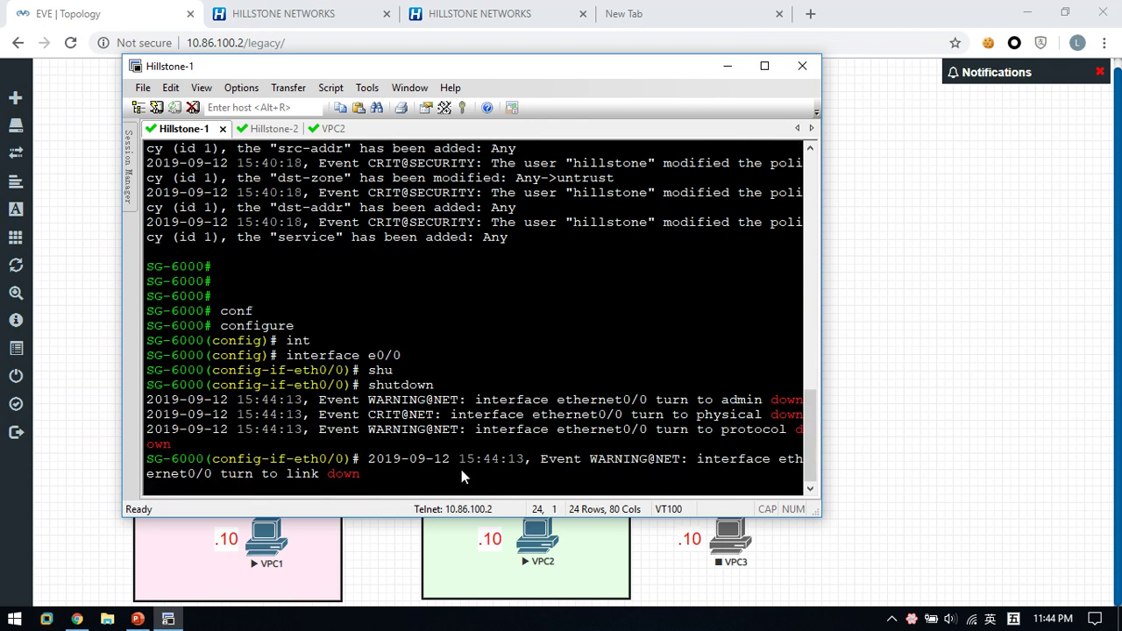
# - Rerun VPC2's ping to 114.114.114.114, which still fails, and check the web UI's destination routes
pyautogui.click(330, 129)
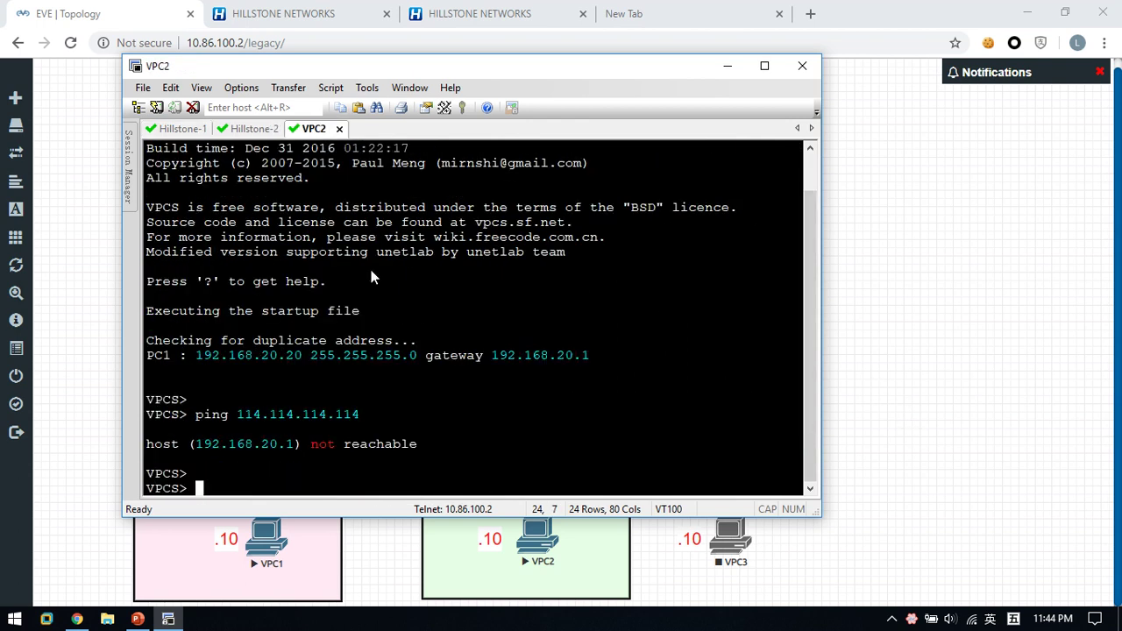
pyautogui.press('Up')
pyautogui.press('Return')
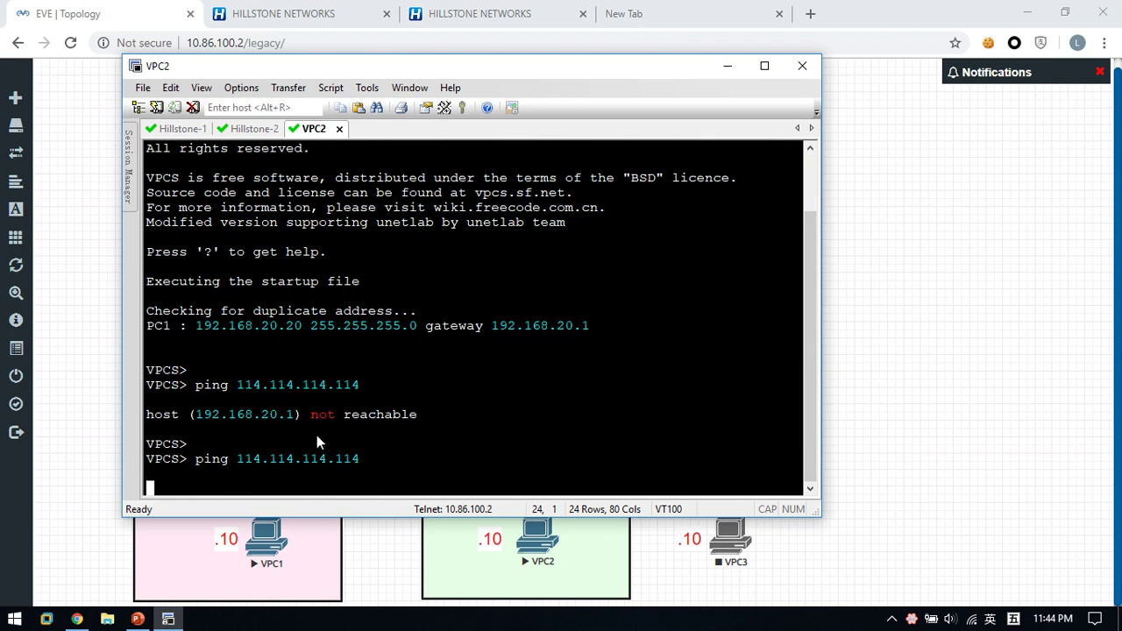
pyautogui.click(78, 619)
pyautogui.click(487, 14)
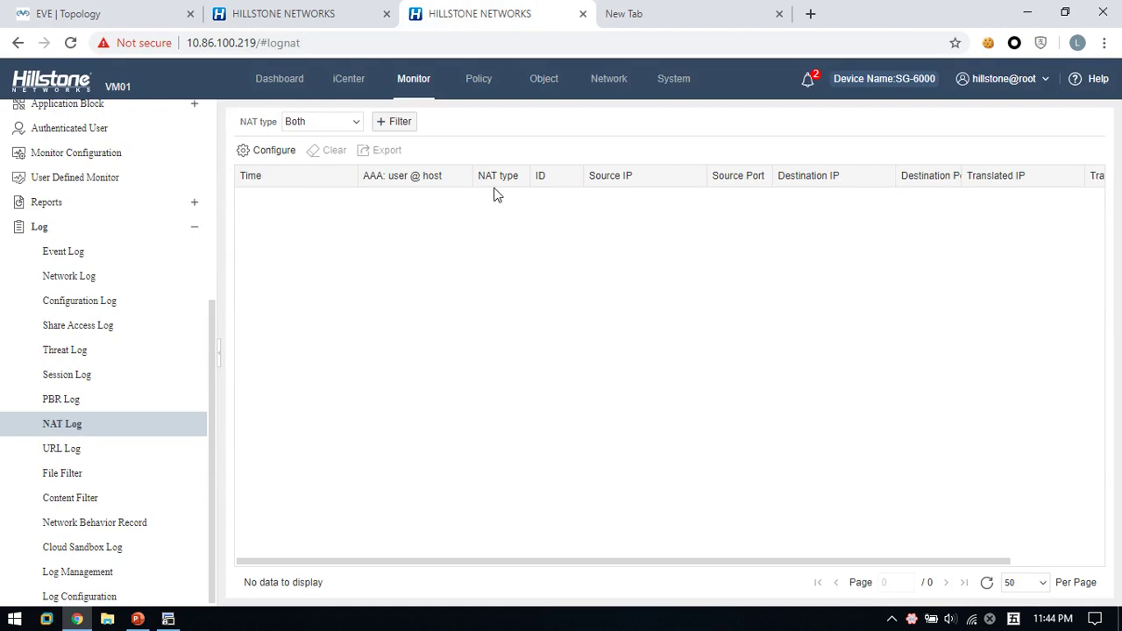
pyautogui.click(617, 80)
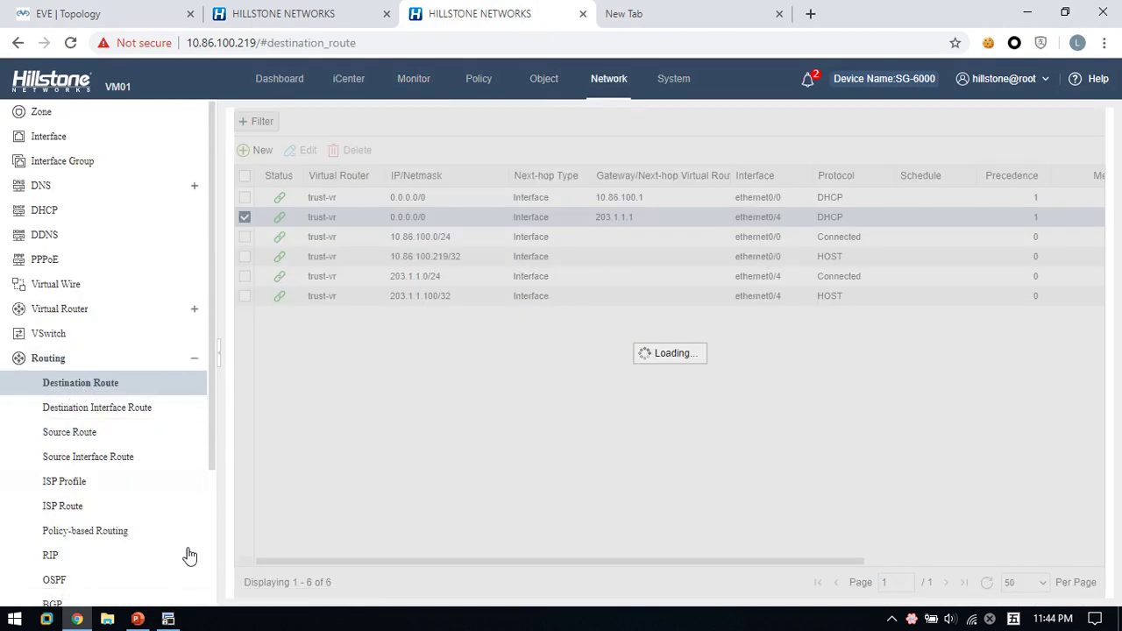
pyautogui.click(168, 619)
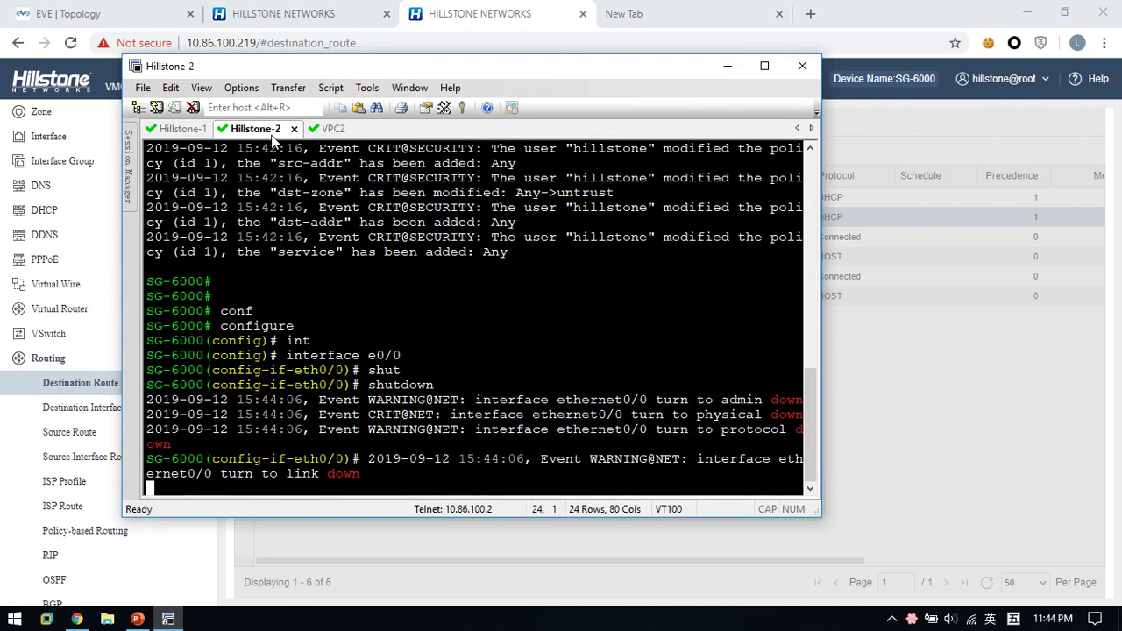
# - Display Hillstone-2's routing table and security policy list
pyautogui.press('Return')
pyautogui.press('Return')
pyautogui.write('show ip rout')
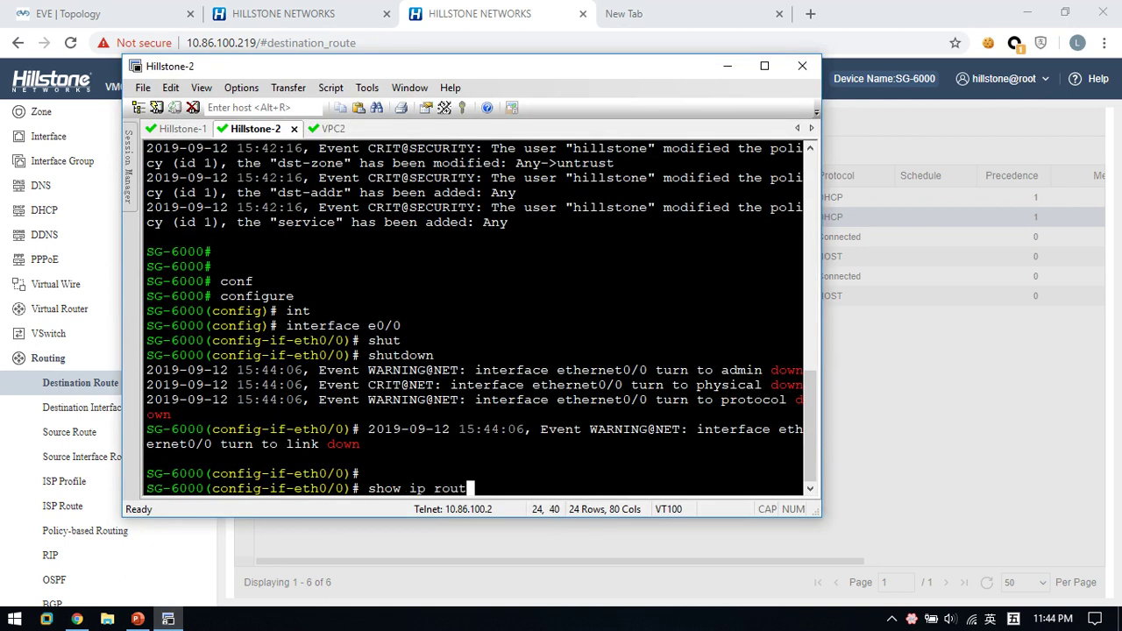
pyautogui.write('e')
pyautogui.press('Return')
pyautogui.write('show pol')
pyautogui.press('Tab')
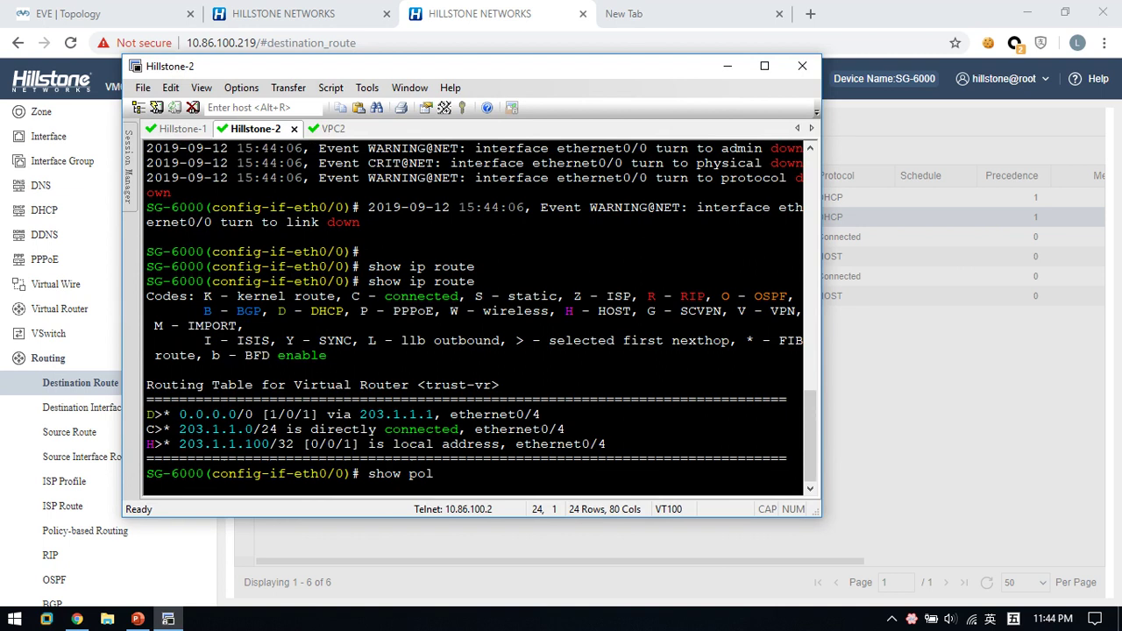
pyautogui.press('Return')
# - Display the SNAT rules and interface list, showing ethernet0/1 unaddressed and zoneless
pyautogui.write('show sna')
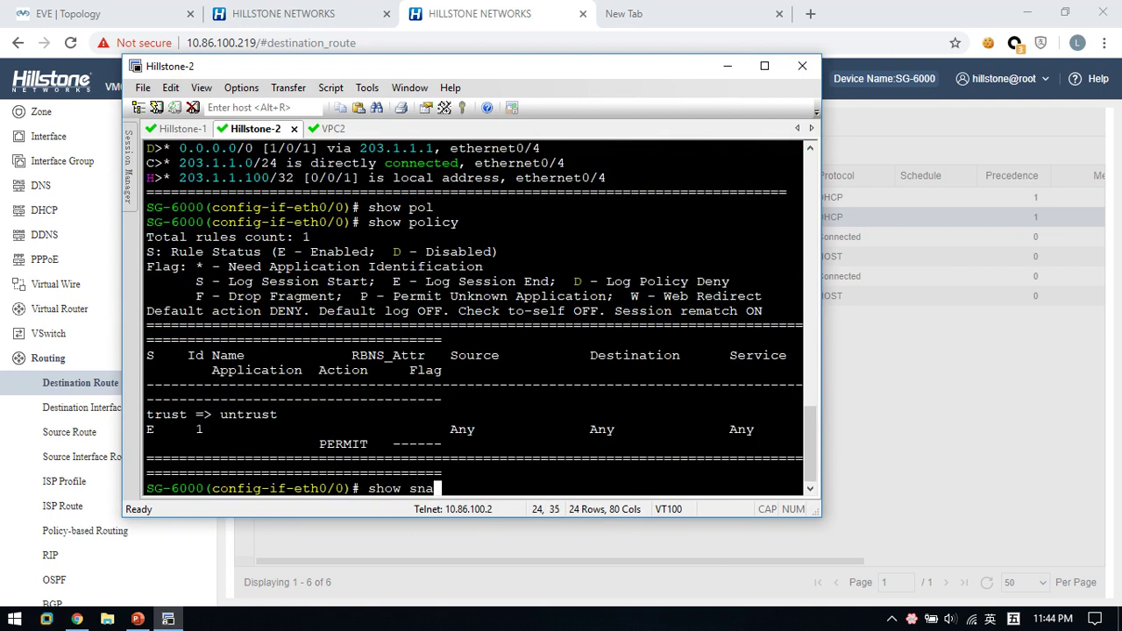
pyautogui.press('Tab')
pyautogui.press('Return')
pyautogui.write('show int')
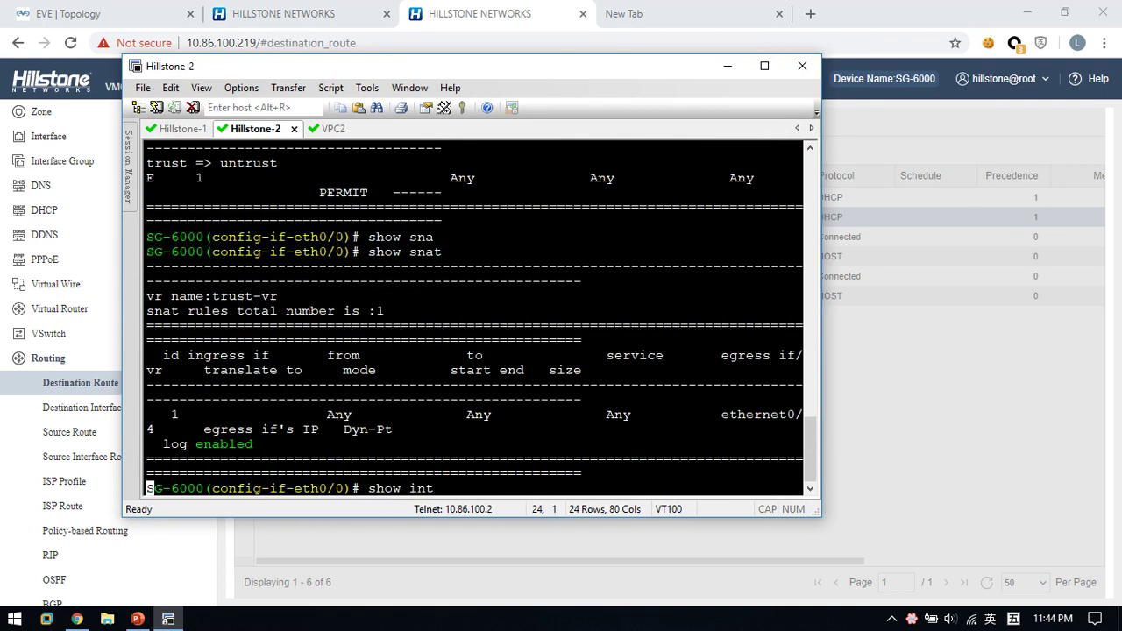
pyautogui.press('Tab')
pyautogui.press('Return')
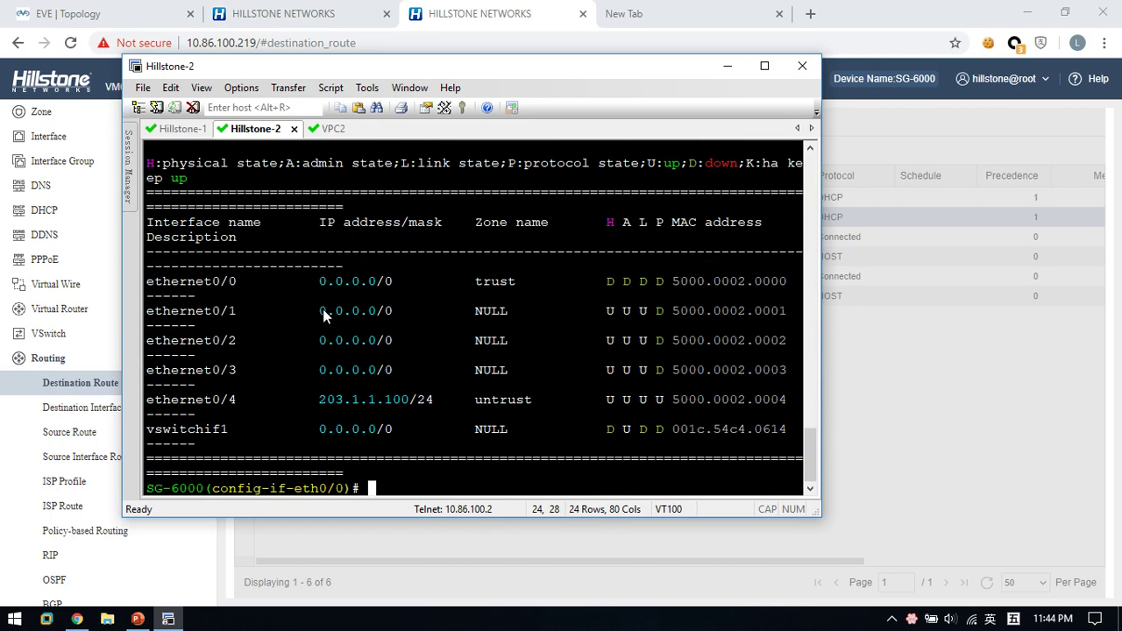
pyautogui.write('int')
pyautogui.press('Tab')
# - Bind Hillstone-2's ethernet0/1 to the trust zone
pyautogui.write('e0/1')
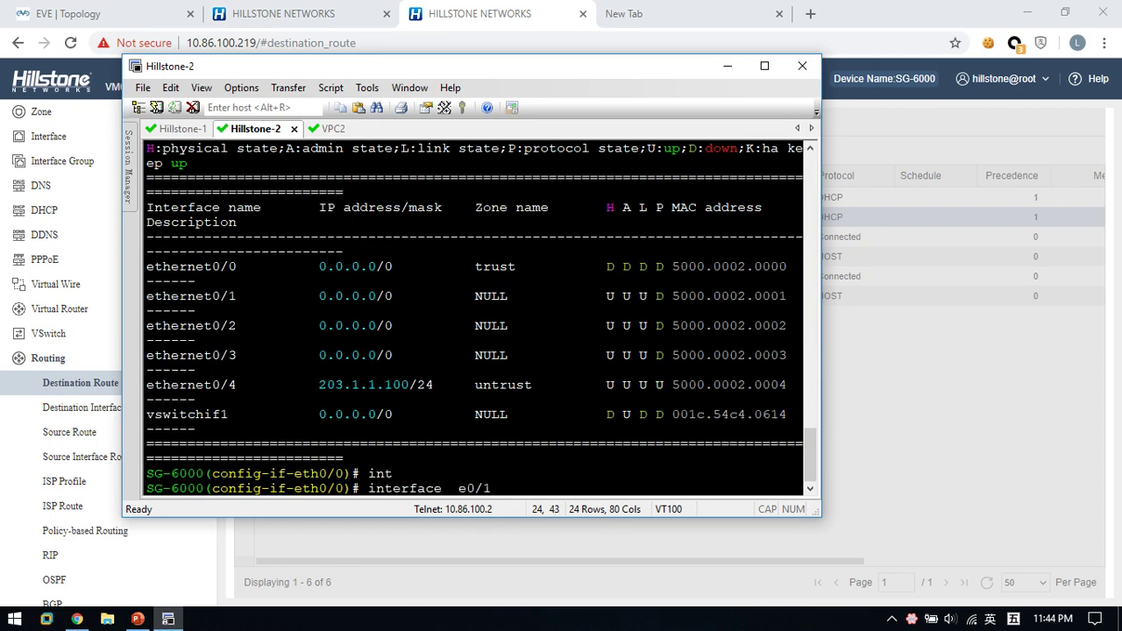
pyautogui.press('Return')
pyautogui.write('zon')
pyautogui.press('Tab')
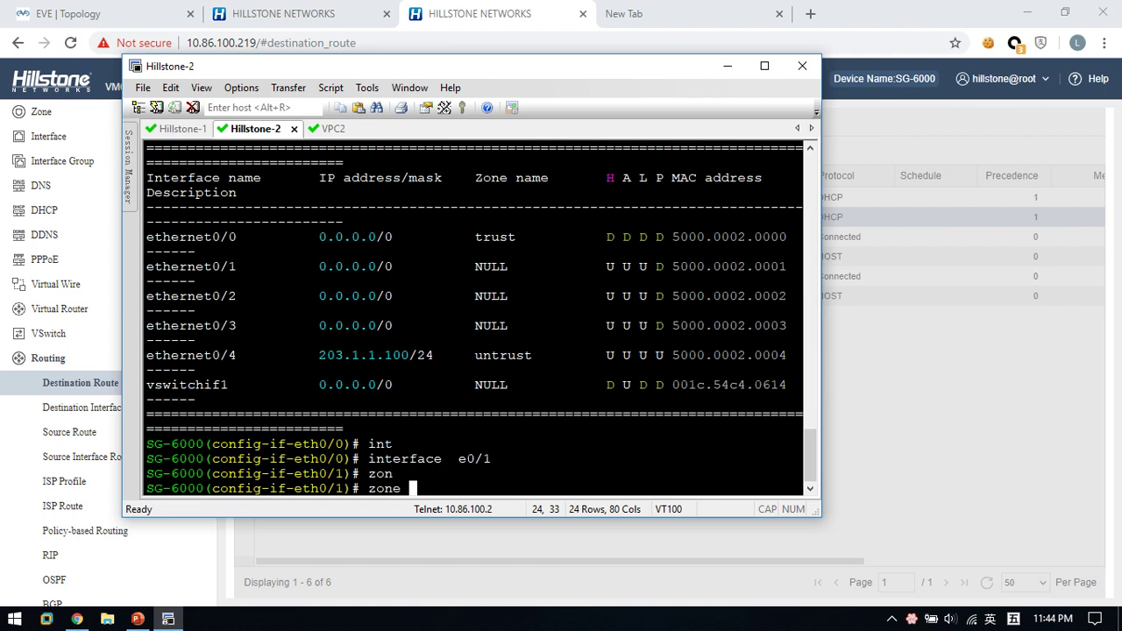
pyautogui.write('tr')
pyautogui.press('Tab')
pyautogui.press('Return')
# - Give ethernet0/1 the address 192.168.20.1/24 and allow ping management
pyautogui.write('ip add')
pyautogui.press('Tab')
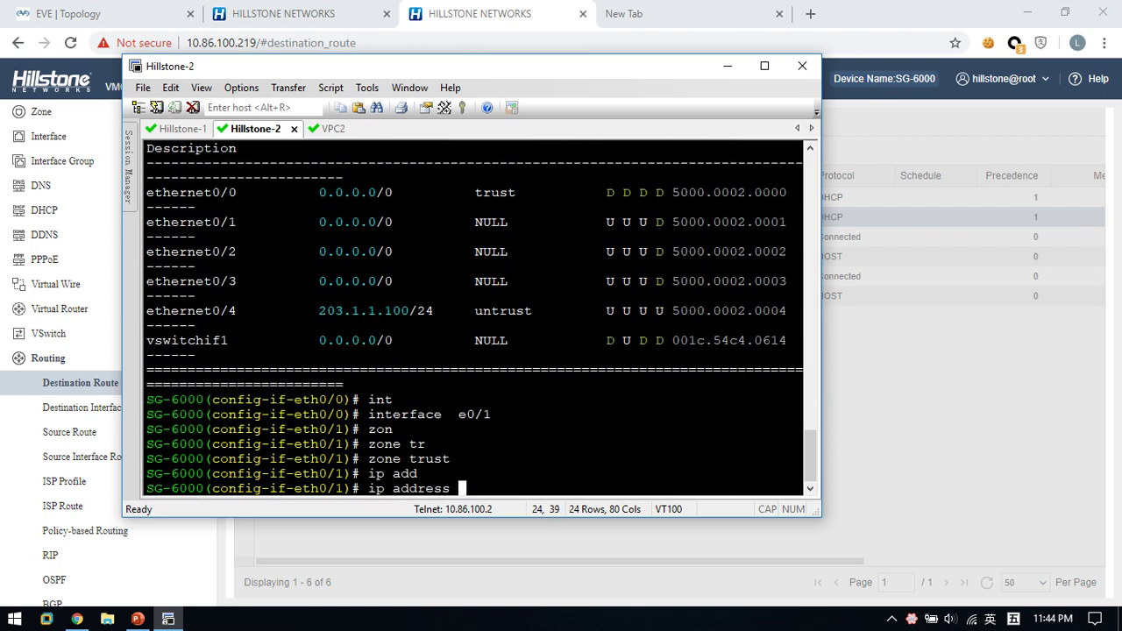
pyautogui.write('192.168.20.1/24')
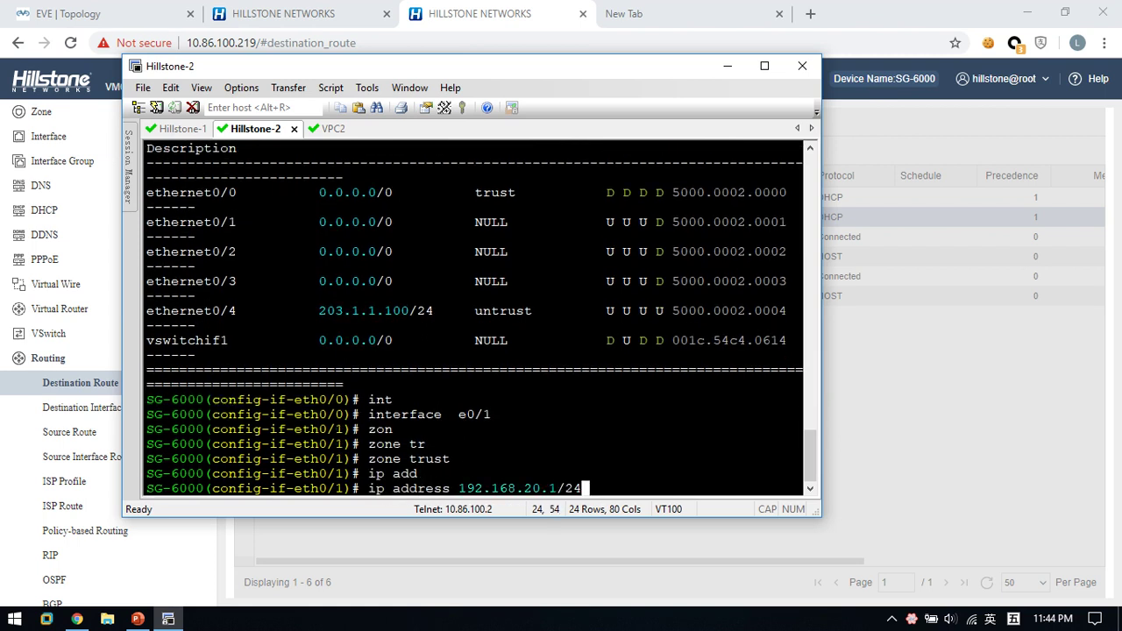
pyautogui.press('Return')
pyautogui.write('man')
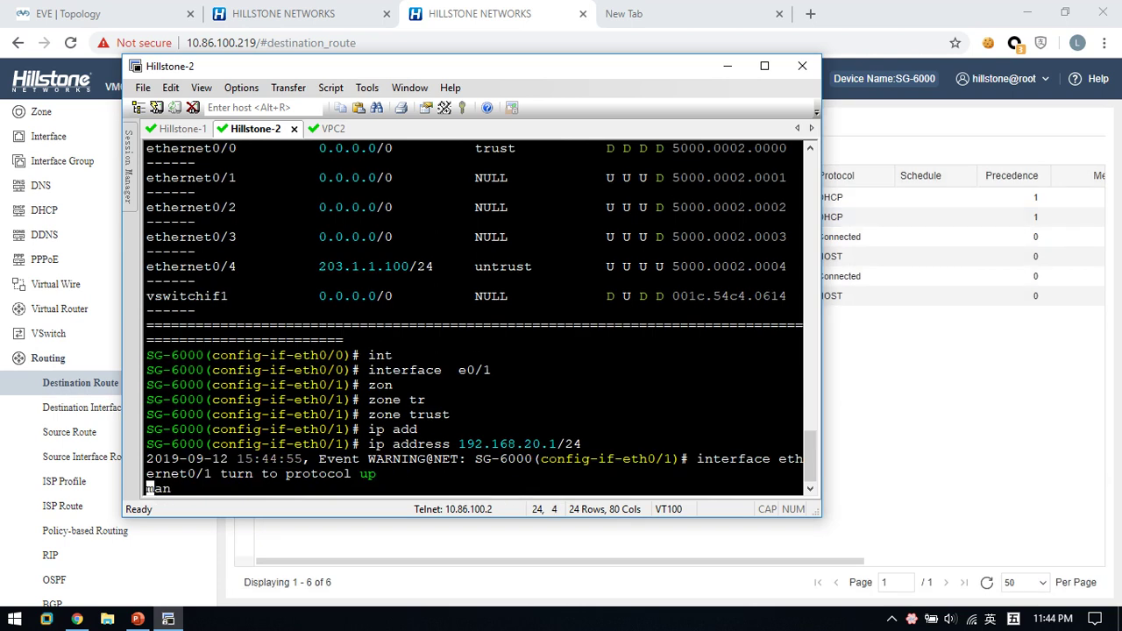
pyautogui.press('Tab')
pyautogui.write('ping')
pyautogui.press('Tab')
pyautogui.press('Return')
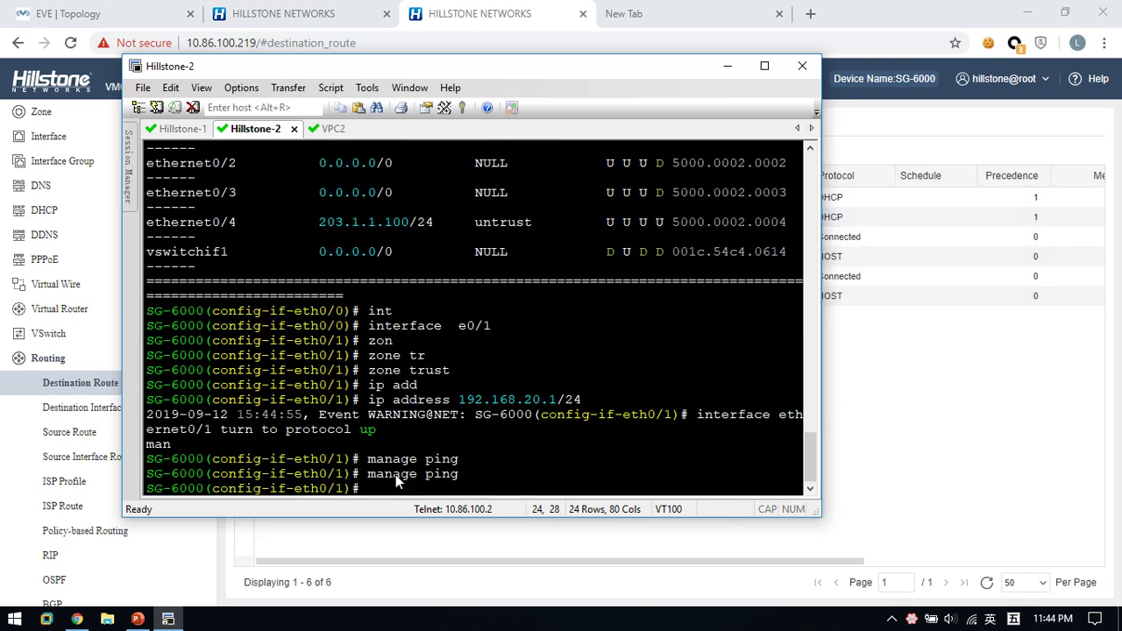
# - Rerun VPC2's ping to 114.114.114.114
pyautogui.click(328, 129)
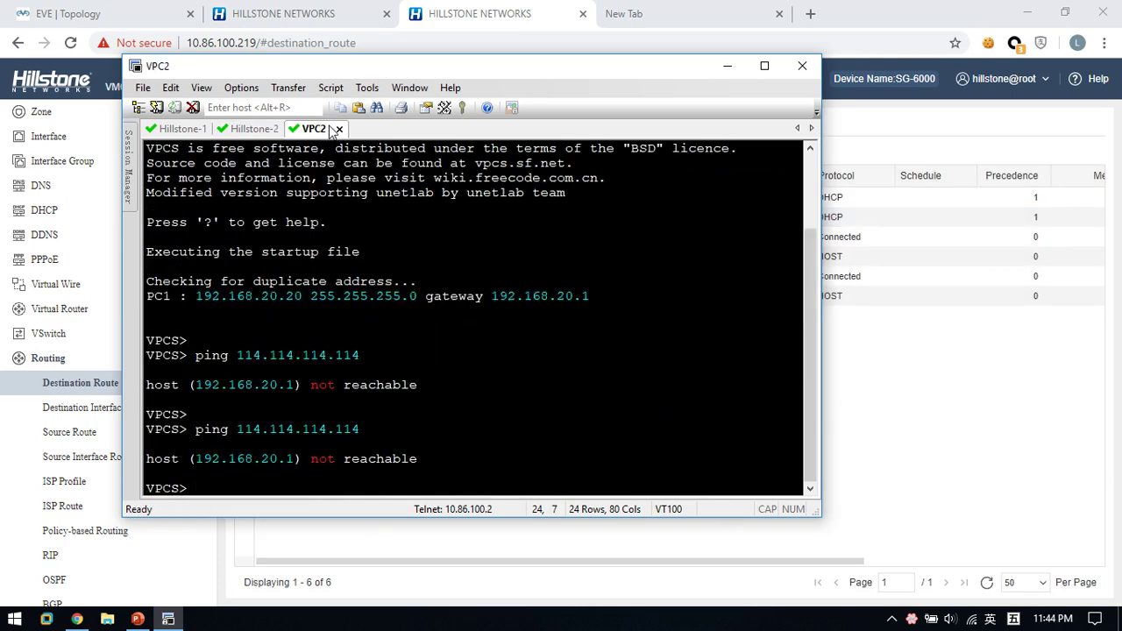
pyautogui.press('Up')
pyautogui.press('Return')
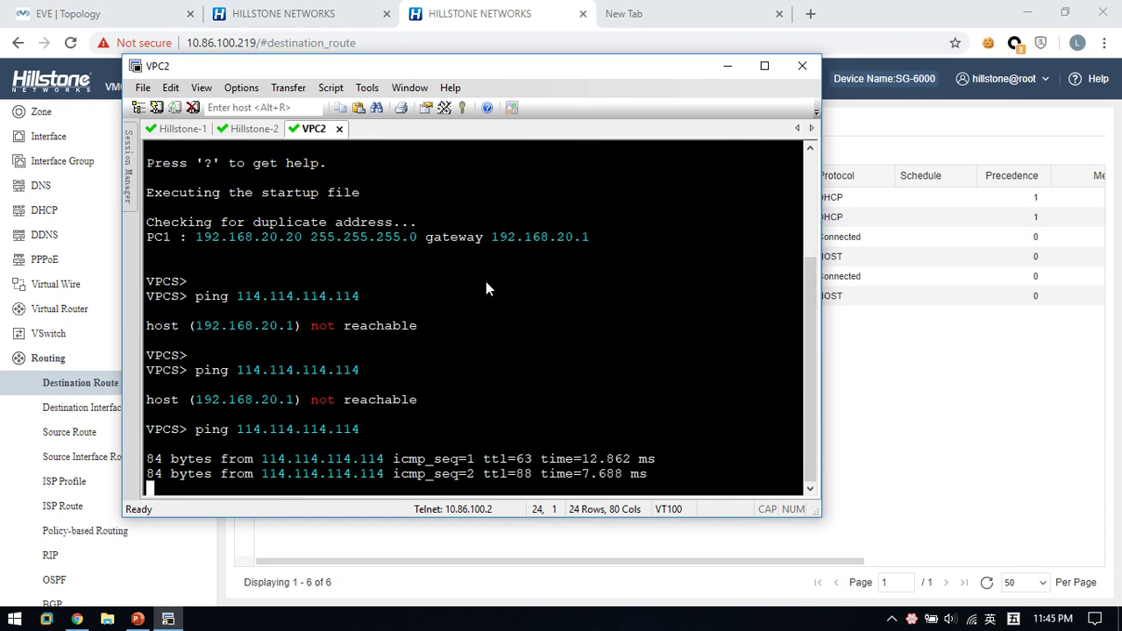
# - Stop VPC2's ping and open VPC1's console from the EVE topology
pyautogui.hotkey('ctrl', 'c')
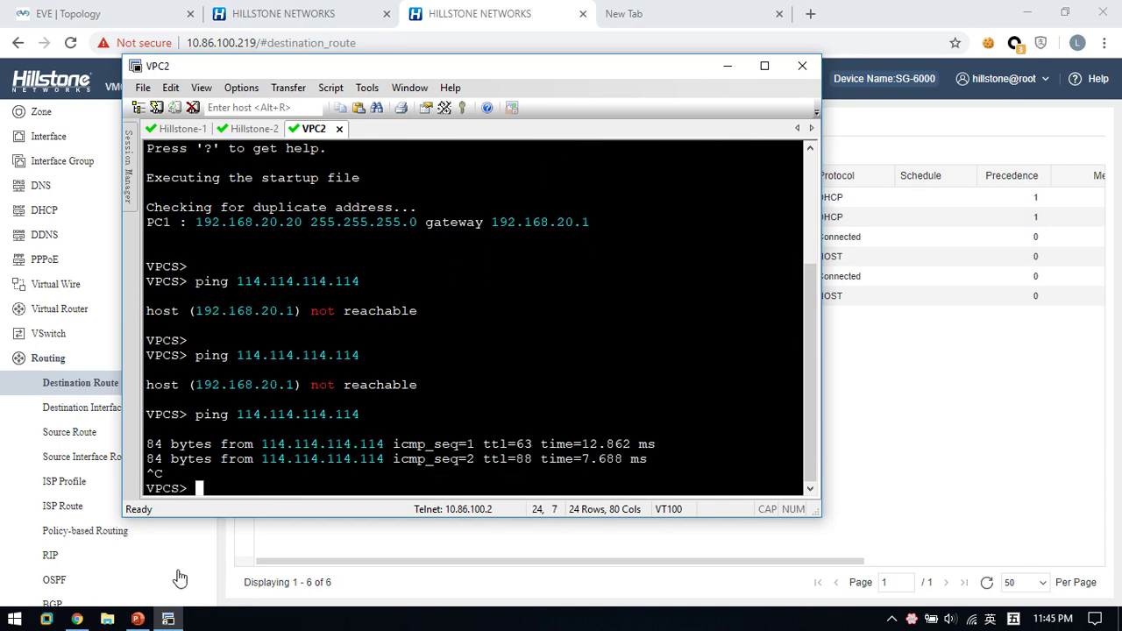
pyautogui.click(175, 581)
pyautogui.hotkey('ctrl', '1')
pyautogui.click(266, 536)
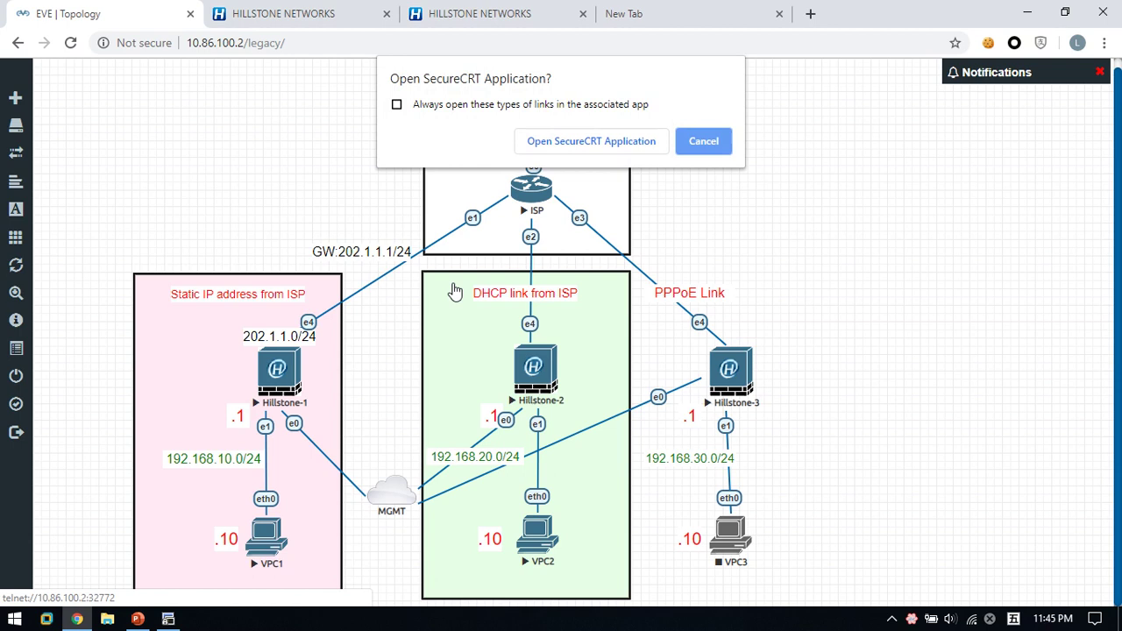
pyautogui.click(591, 141)
pyautogui.press('Return')
pyautogui.press('Return')
pyautogui.press('Return')
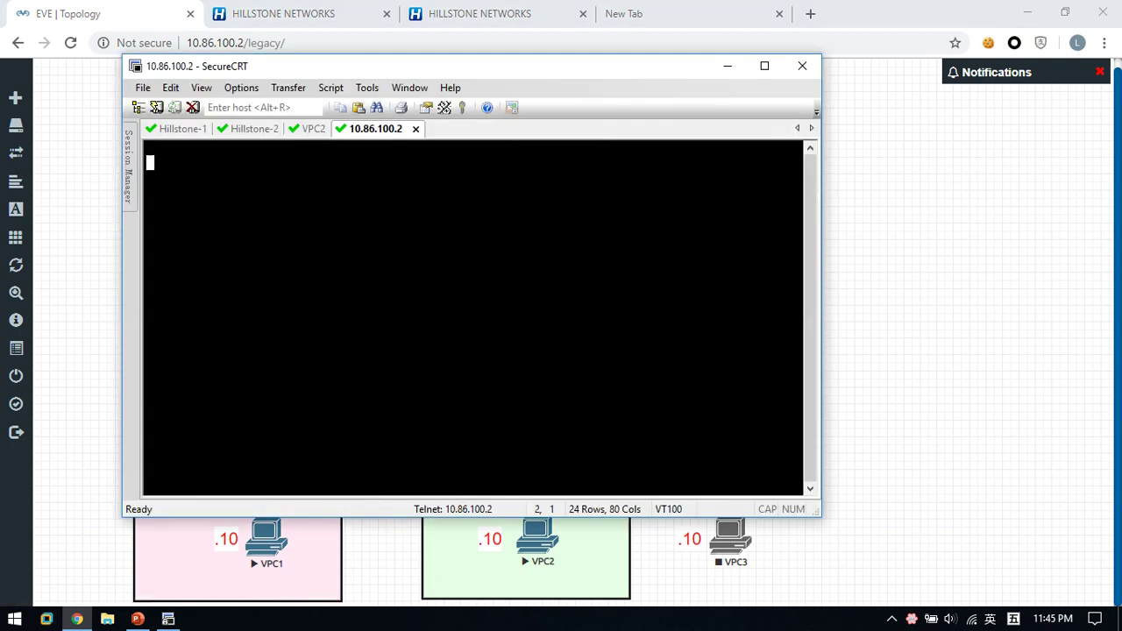
# - Close the stray empty 10.86.100.2 sessions and stop VPC1 in the topology
pyautogui.click(416, 128)
pyautogui.click(494, 330)
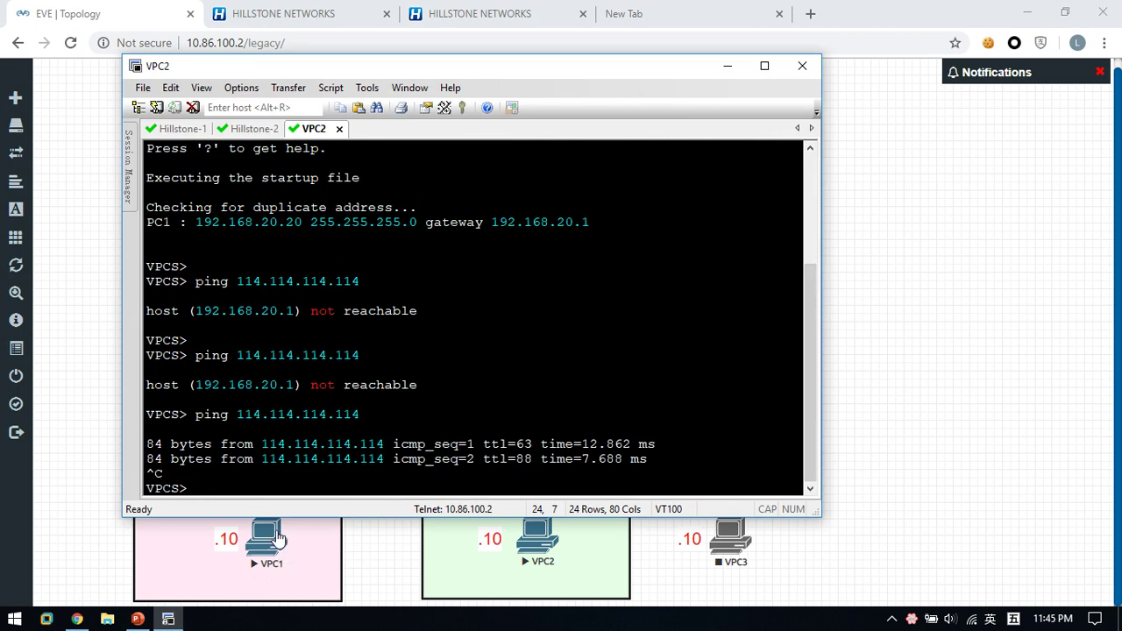
pyautogui.click(728, 66)
pyautogui.click(578, 237)
pyautogui.click(596, 141)
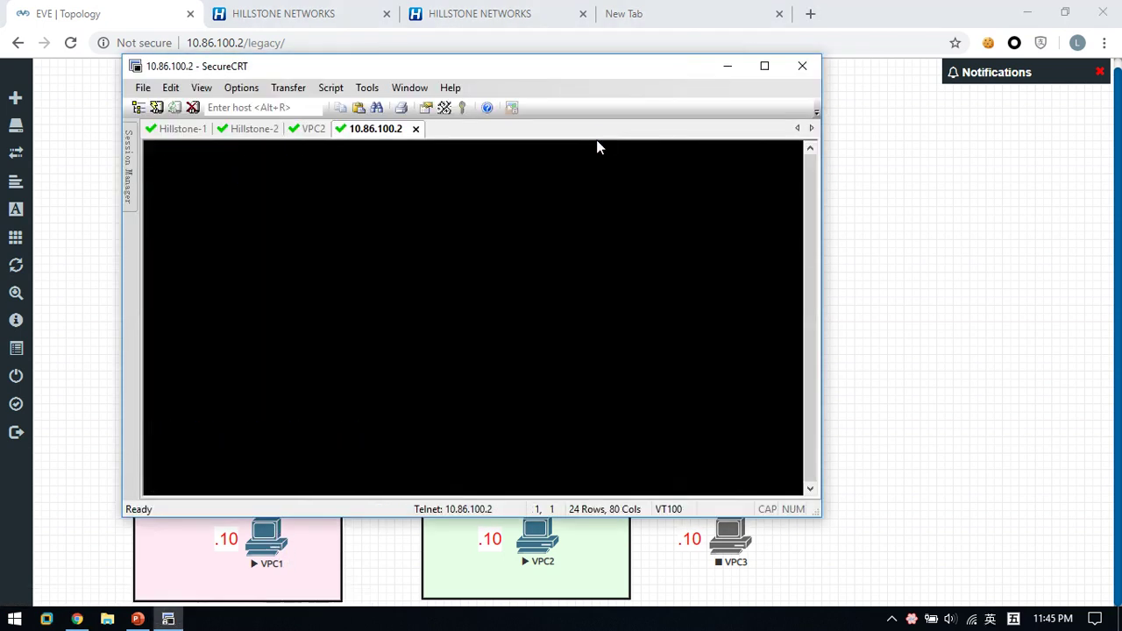
pyautogui.click(415, 128)
pyautogui.click(488, 331)
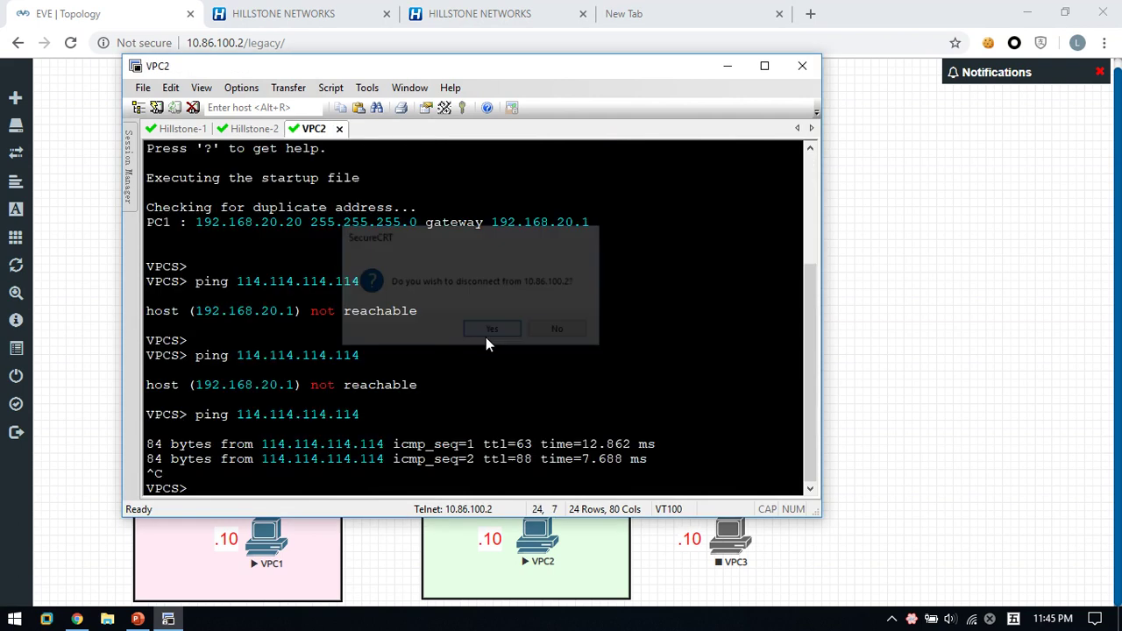
pyautogui.rightClick(271, 565)
pyautogui.click(319, 492)
# - Restart VPC1 and open its console in SecureCRT
pyautogui.rightClick(272, 536)
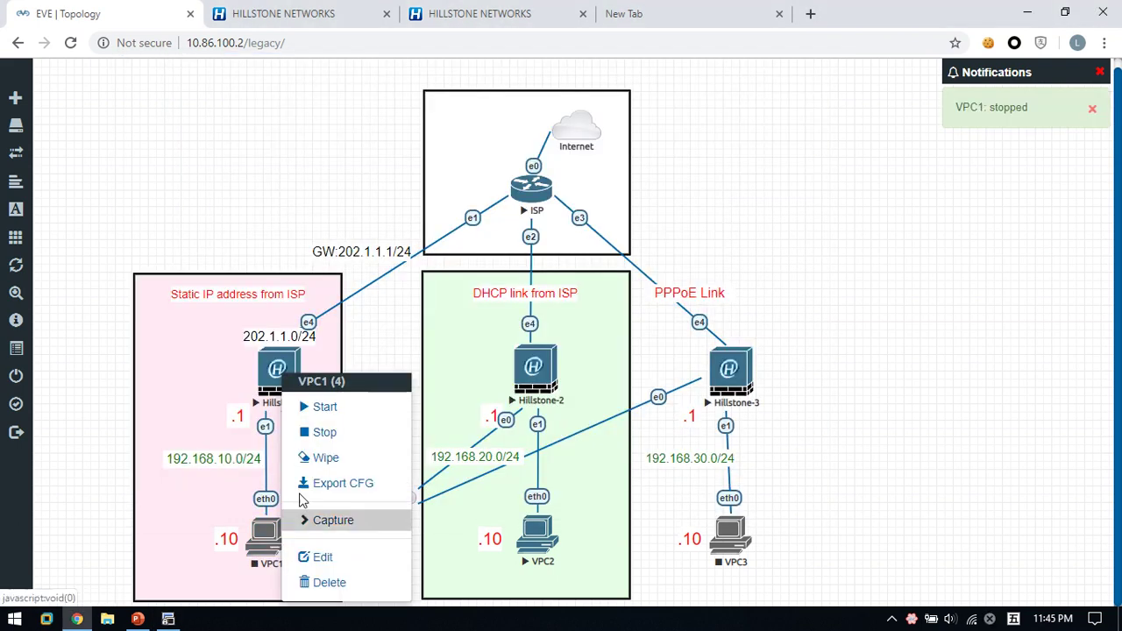
pyautogui.click(332, 424)
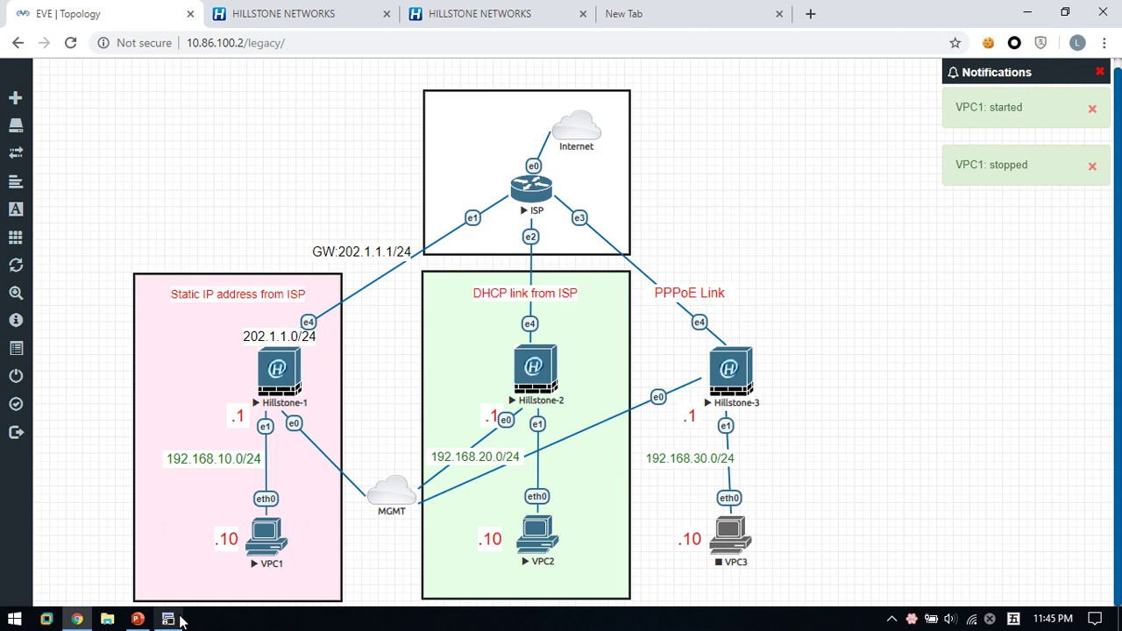
pyautogui.click(279, 551)
pyautogui.click(281, 552)
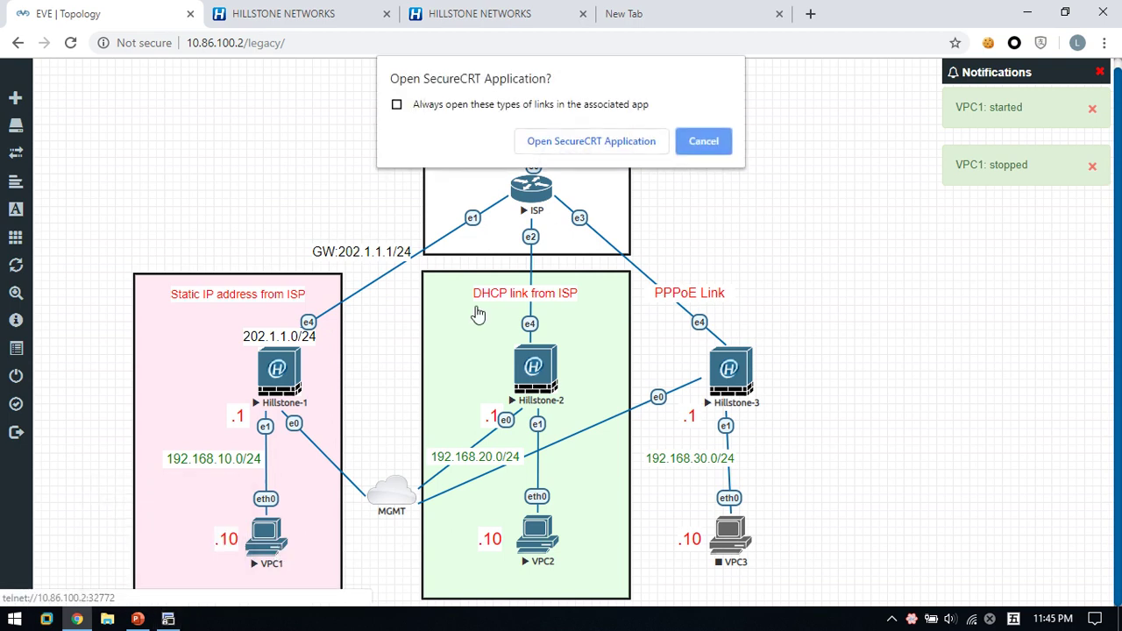
pyautogui.click(553, 147)
pyautogui.press('Return')
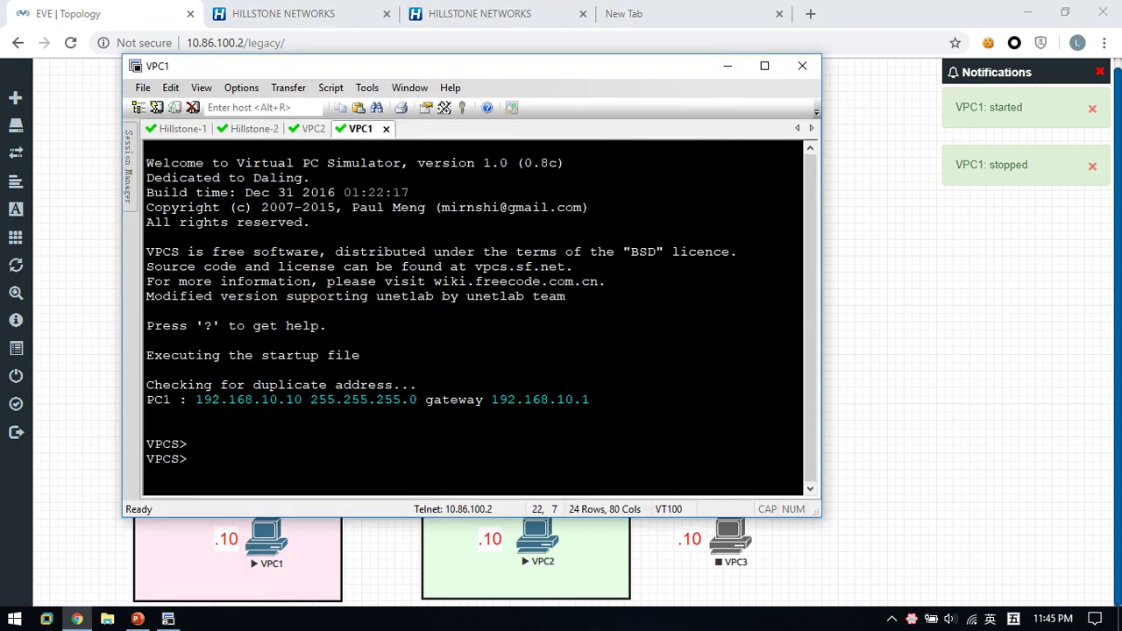
pyautogui.write('ping www.baidu.com')
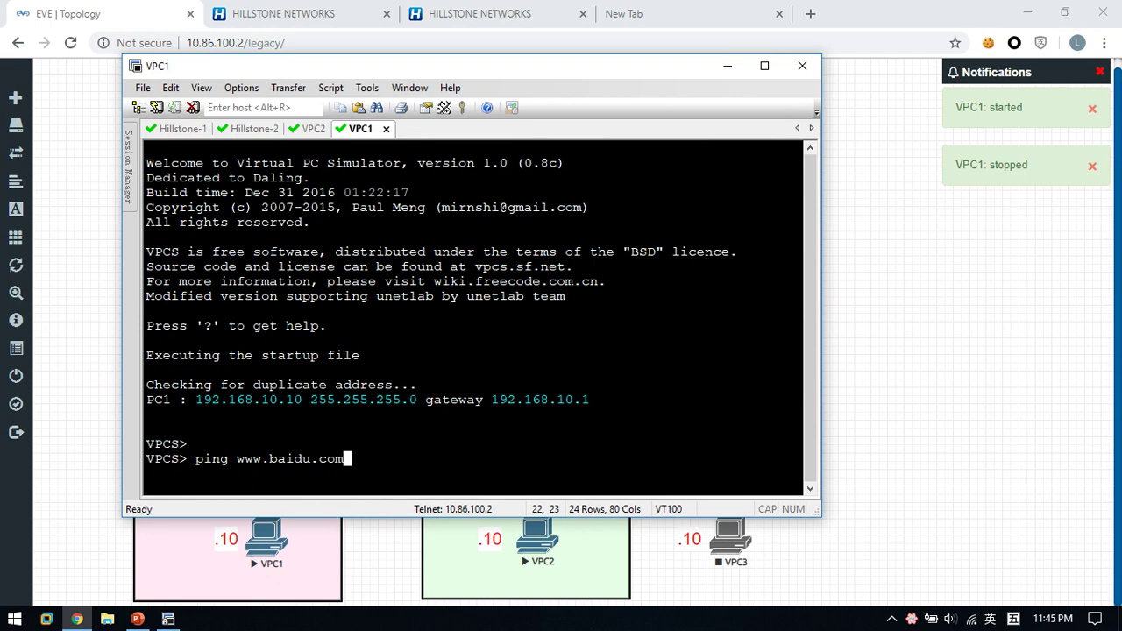
pyautogui.press('Return')
pyautogui.hotkey('ctrl', 'c')
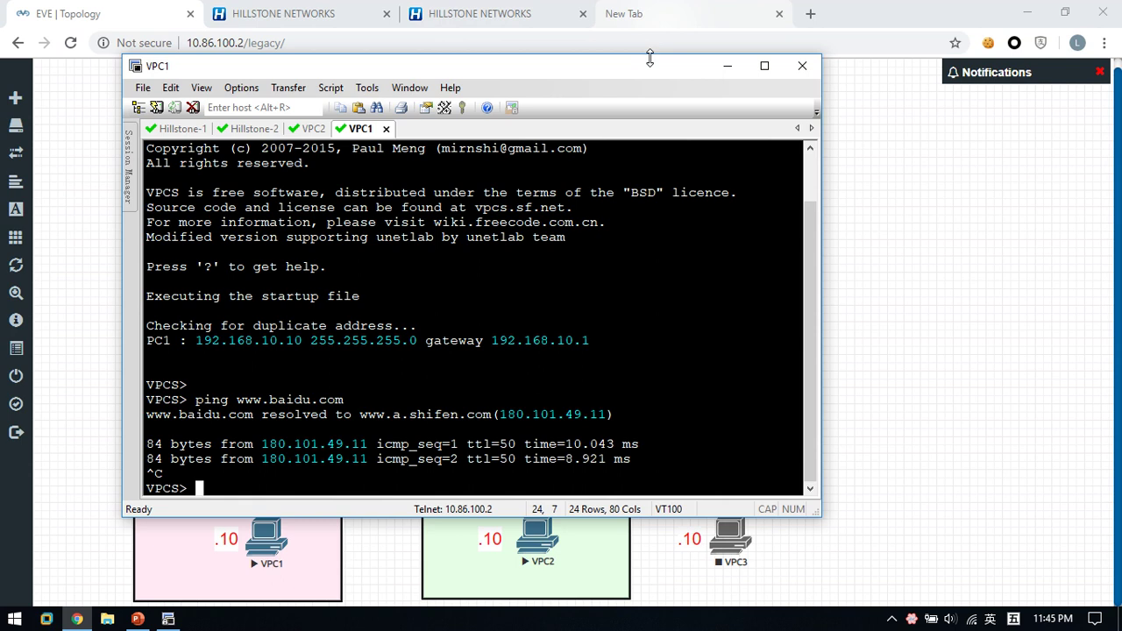
pyautogui.click(902, 451)
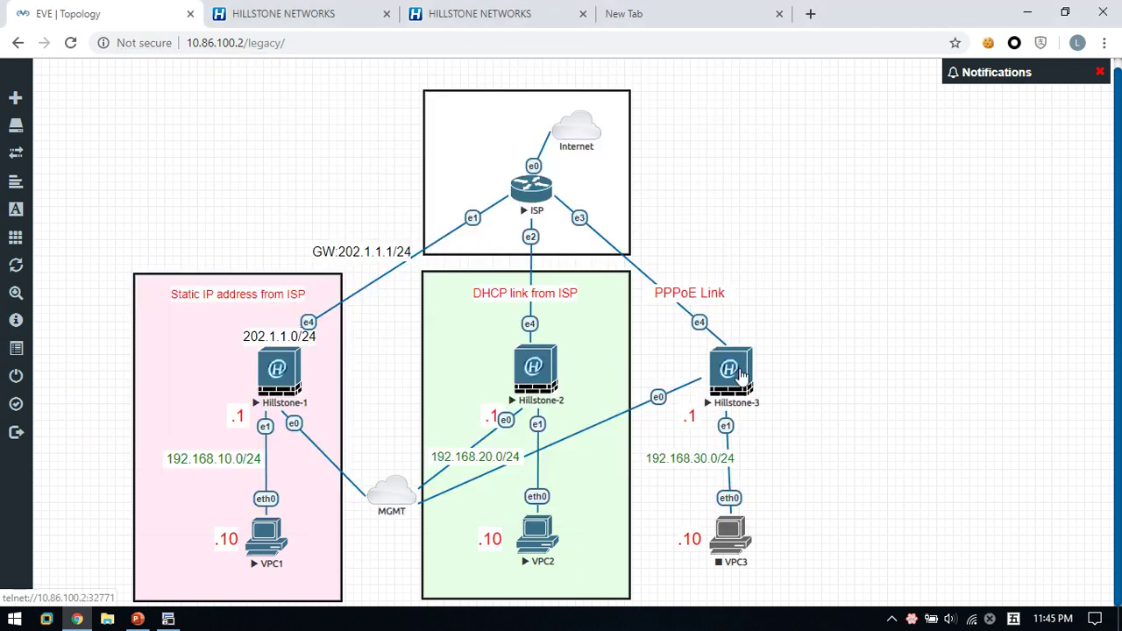
# - Open Hillstone-3's console in SecureCRT and log in with the default admin account
pyautogui.click(741, 375)
pyautogui.click(589, 140)
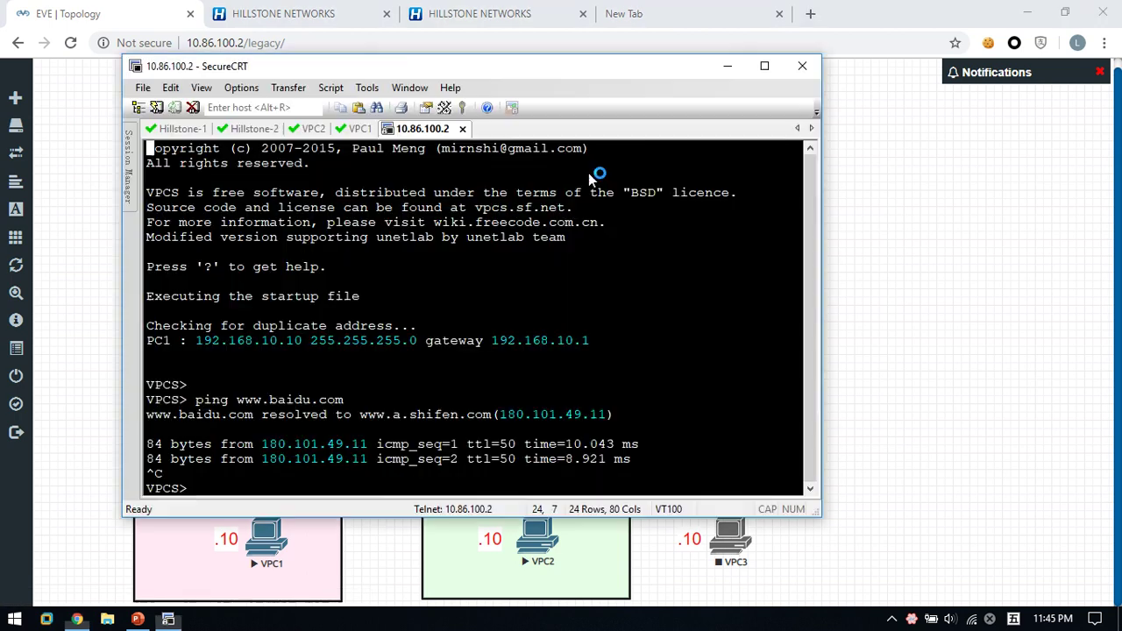
pyautogui.press('Return')
pyautogui.press('Return')
pyautogui.press('Return')
pyautogui.write('h')
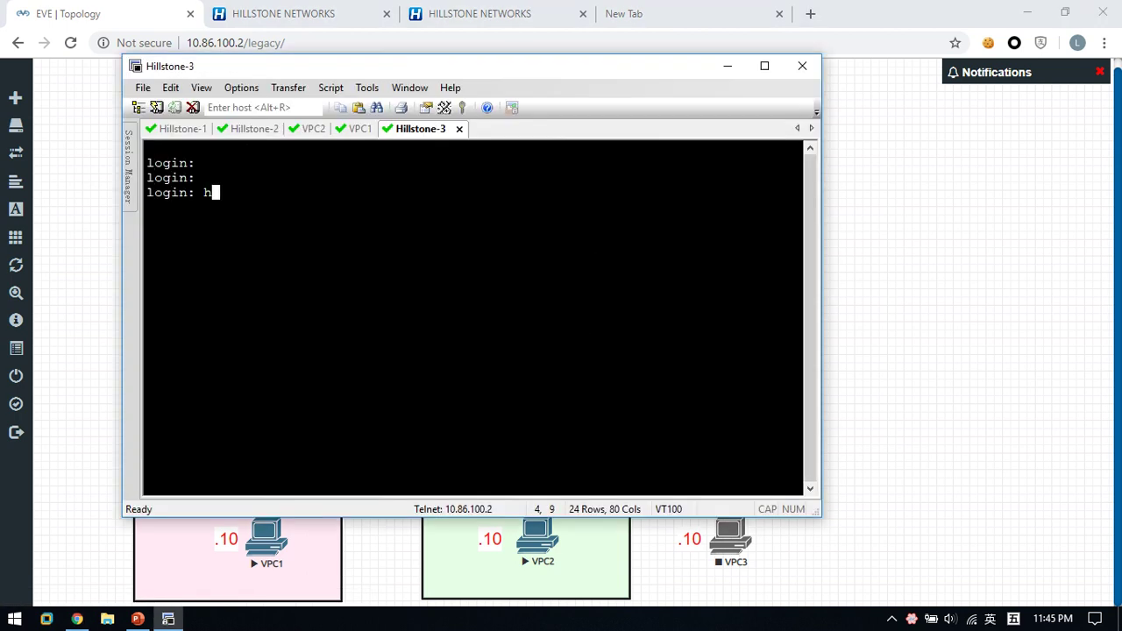
pyautogui.write('illstone')
pyautogui.press('Return')
pyautogui.write('hillstone')
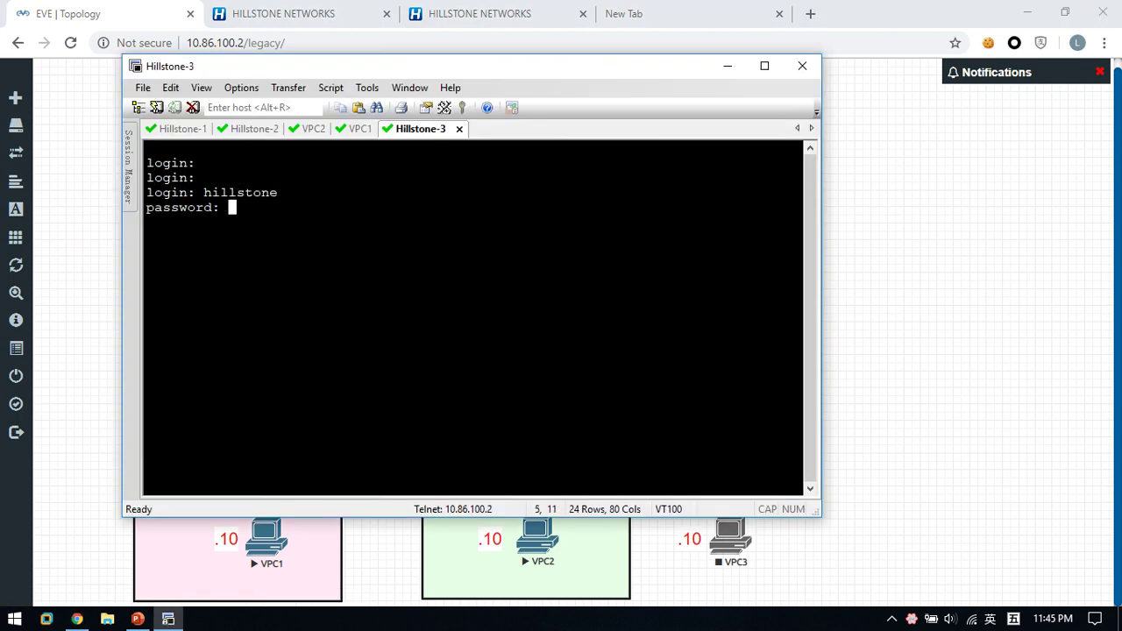
pyautogui.press('Return')
# - List Hillstone-3's interfaces and load management IP 10.86.100.220 in a new browser tab
pyautogui.write('show int')
pyautogui.press('Tab')
pyautogui.press('Return')
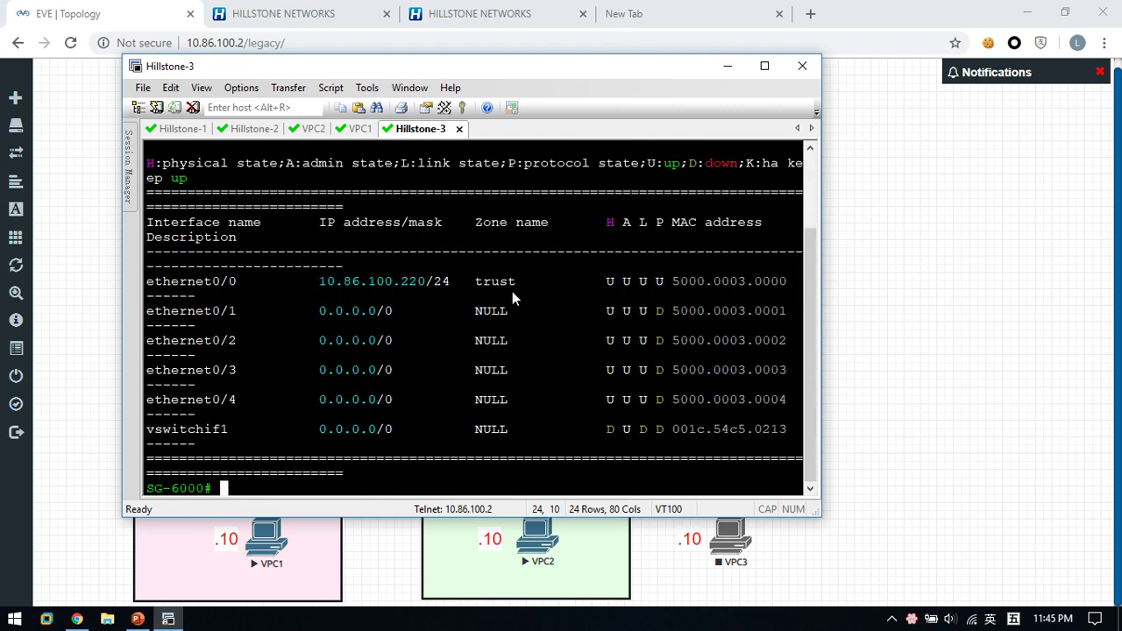
pyautogui.doubleClick(414, 289)
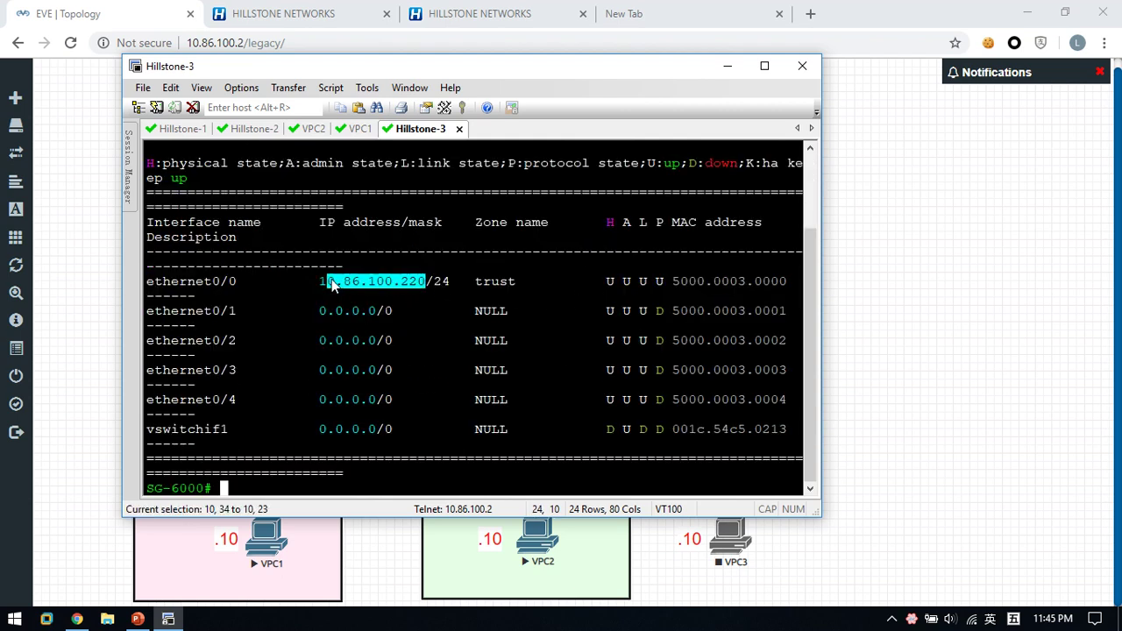
pyautogui.click(624, 14)
pyautogui.press('Return')
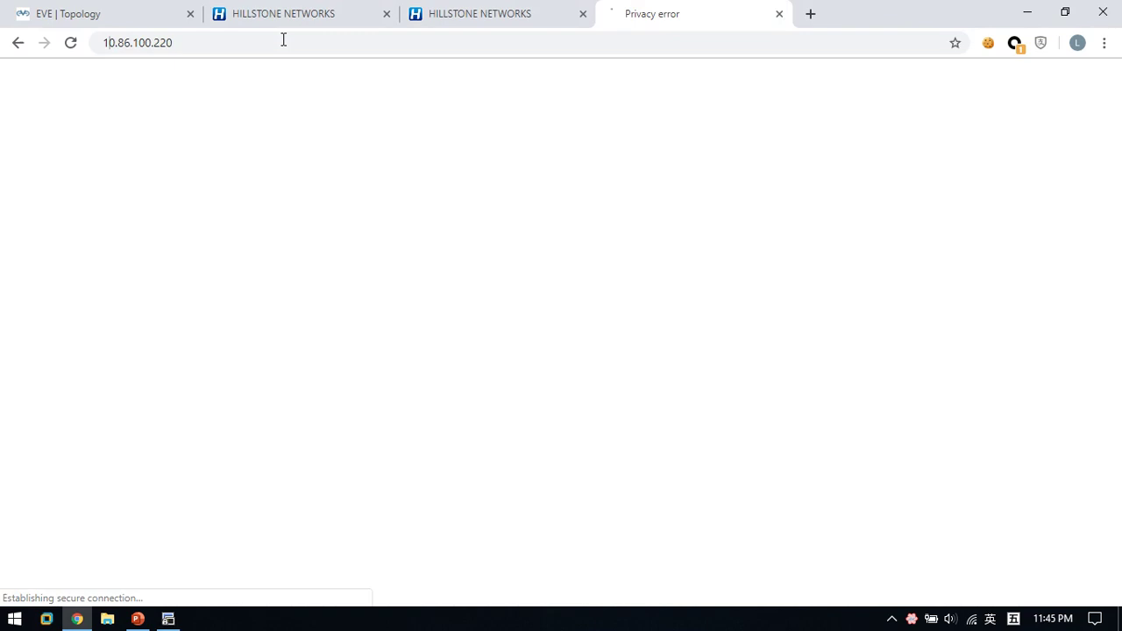
# - Proceed past the browser's privacy warning and switch the login page to English
pyautogui.click(378, 463)
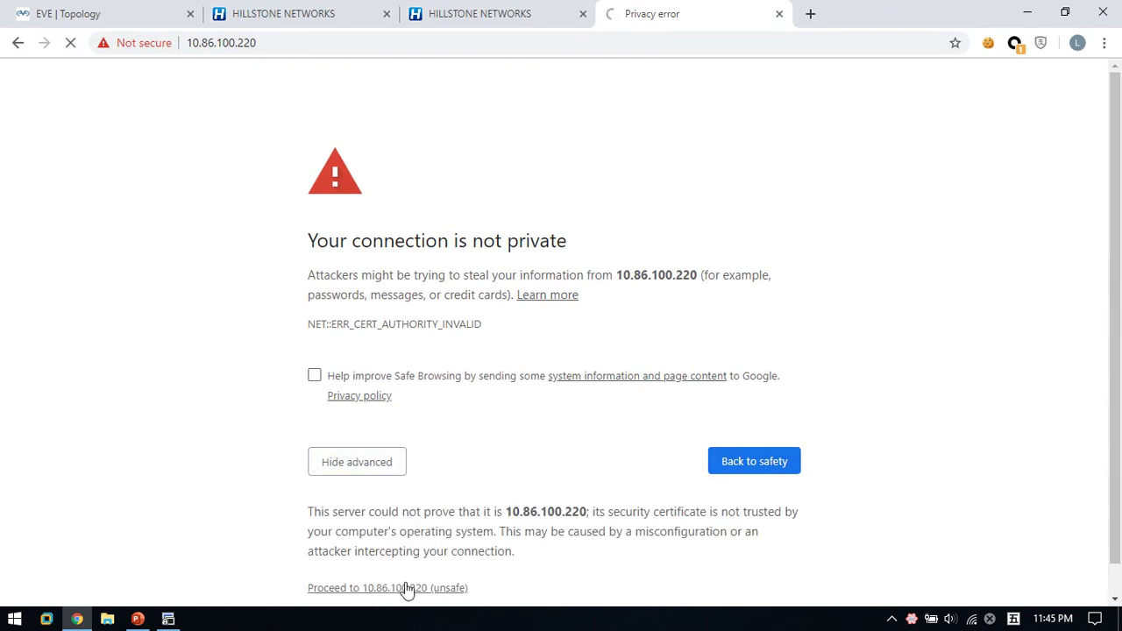
pyautogui.click(406, 590)
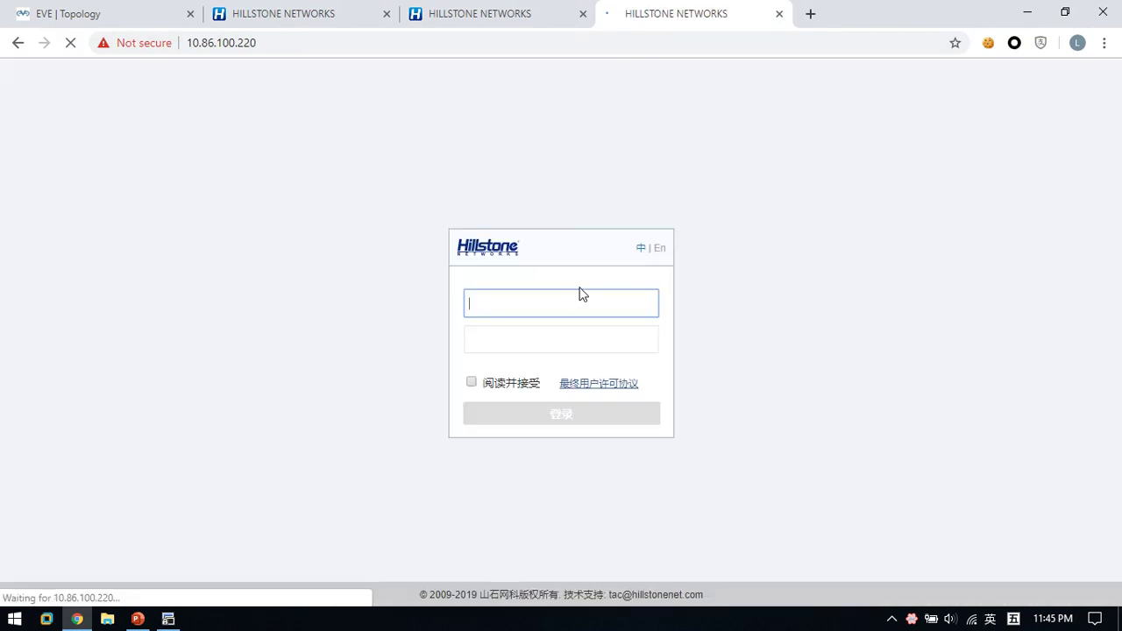
pyautogui.click(660, 248)
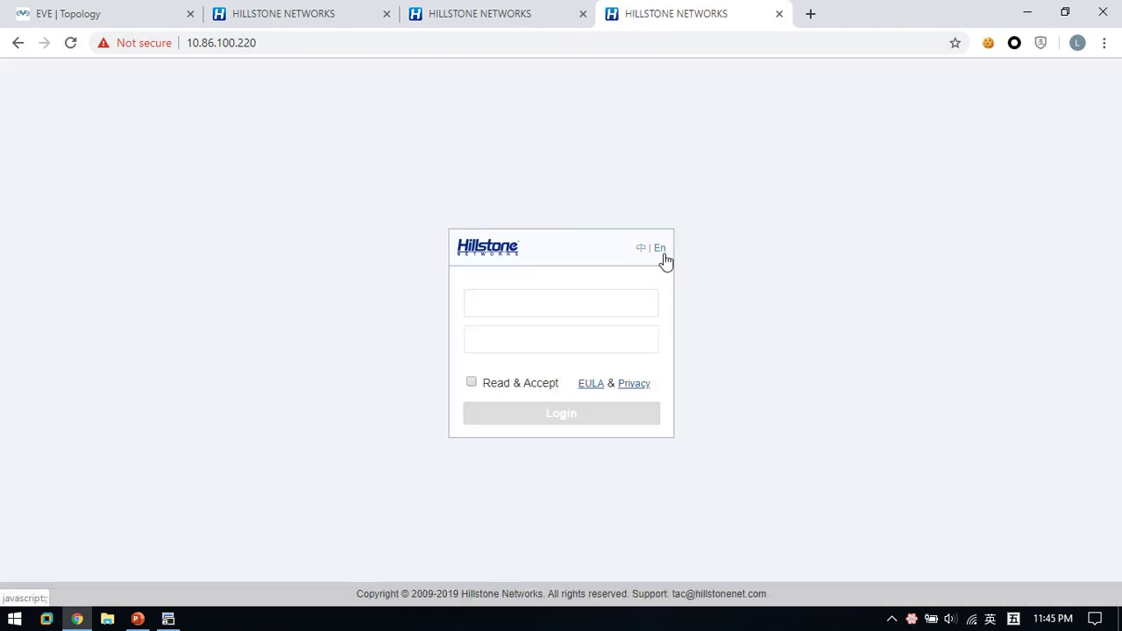
# - Log in with the admin account, accepting the EULA, and open Network > Interface
pyautogui.click(587, 303)
pyautogui.write('hillstone')
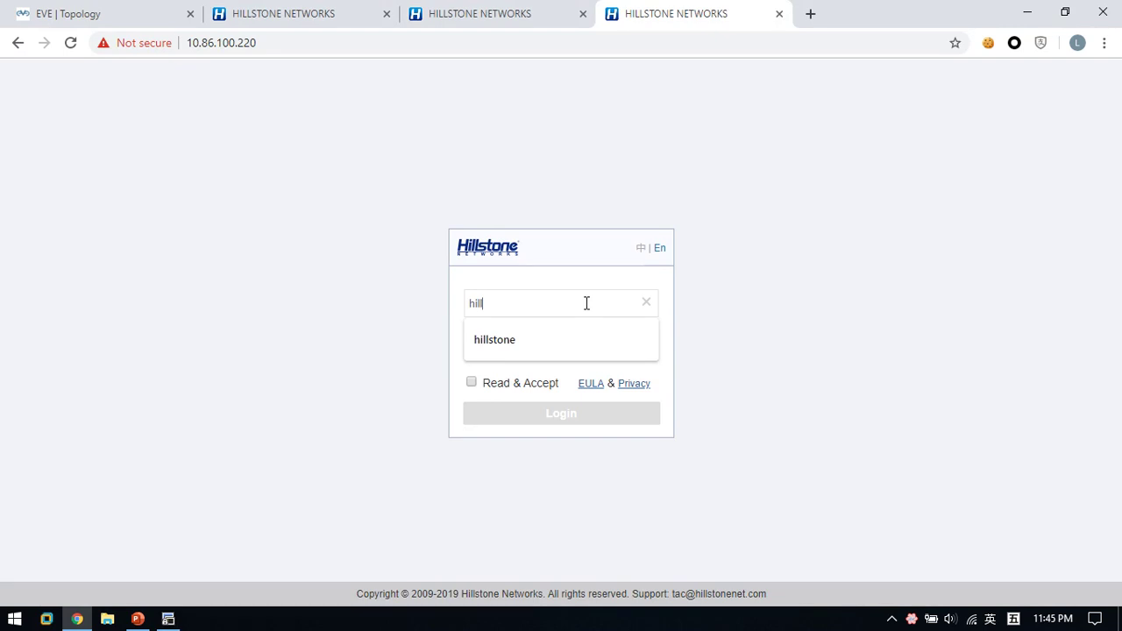
pyautogui.press('Tab')
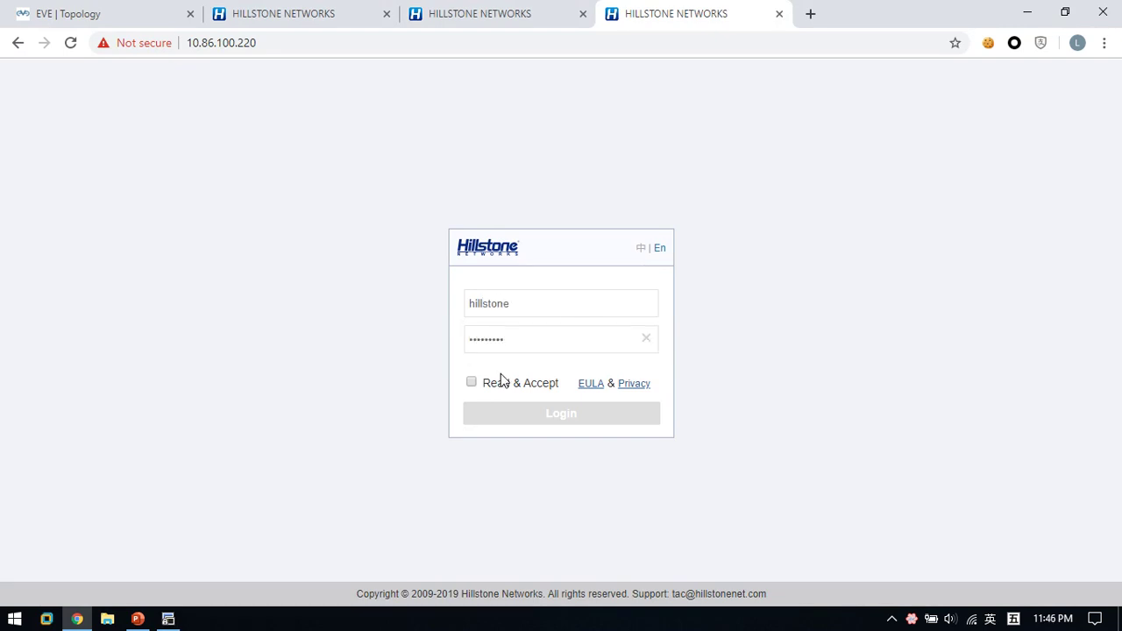
pyautogui.click(472, 383)
pyautogui.click(562, 421)
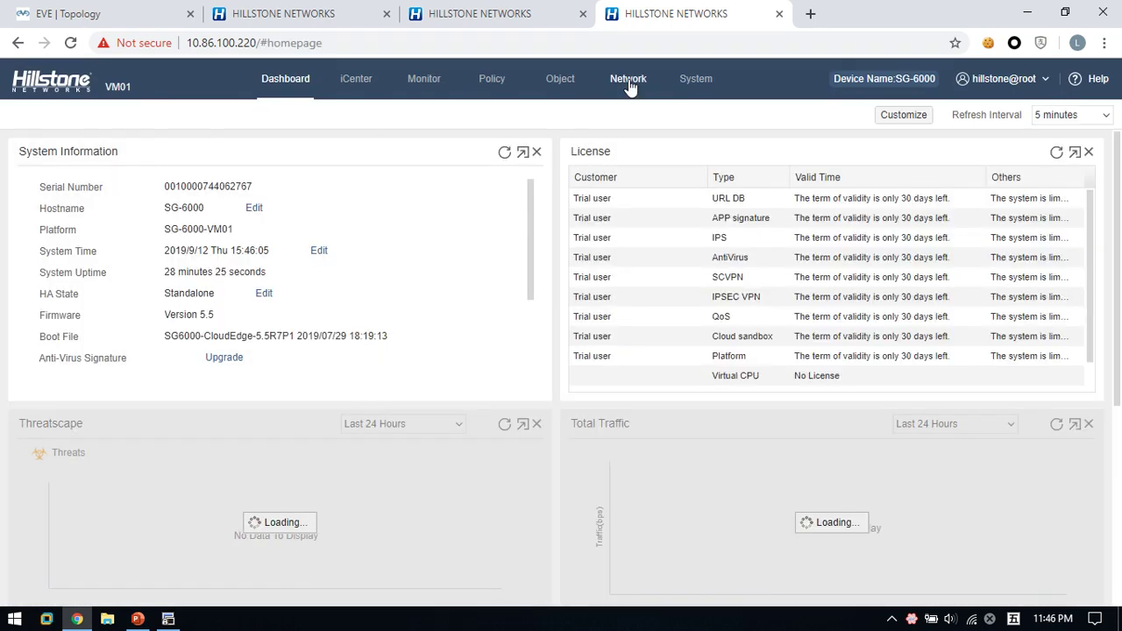
pyautogui.click(629, 85)
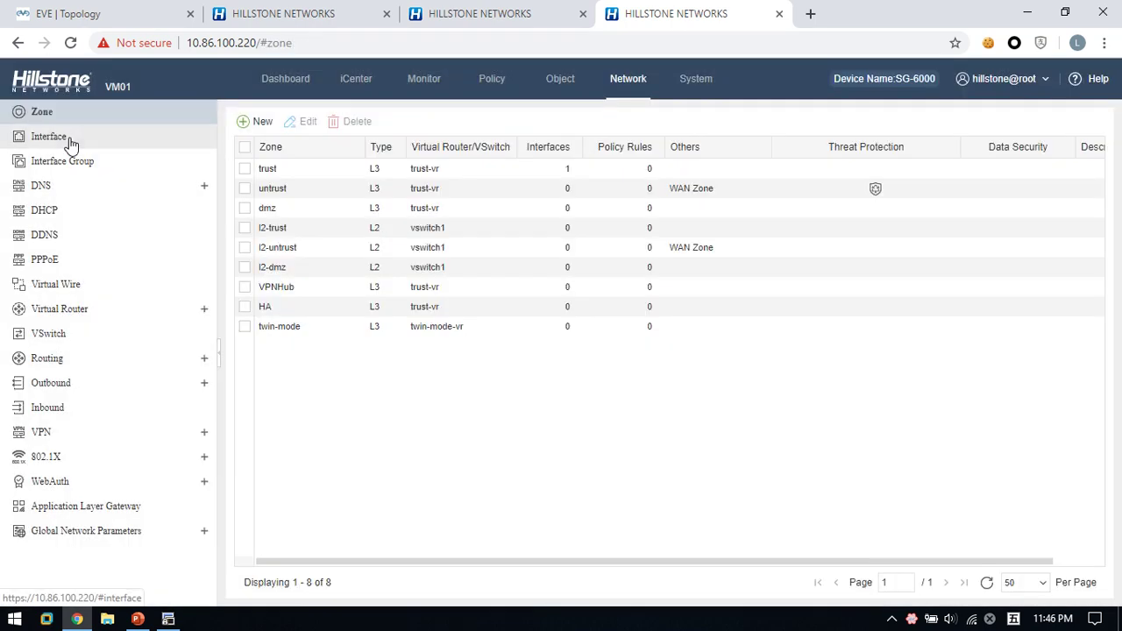
pyautogui.click(70, 138)
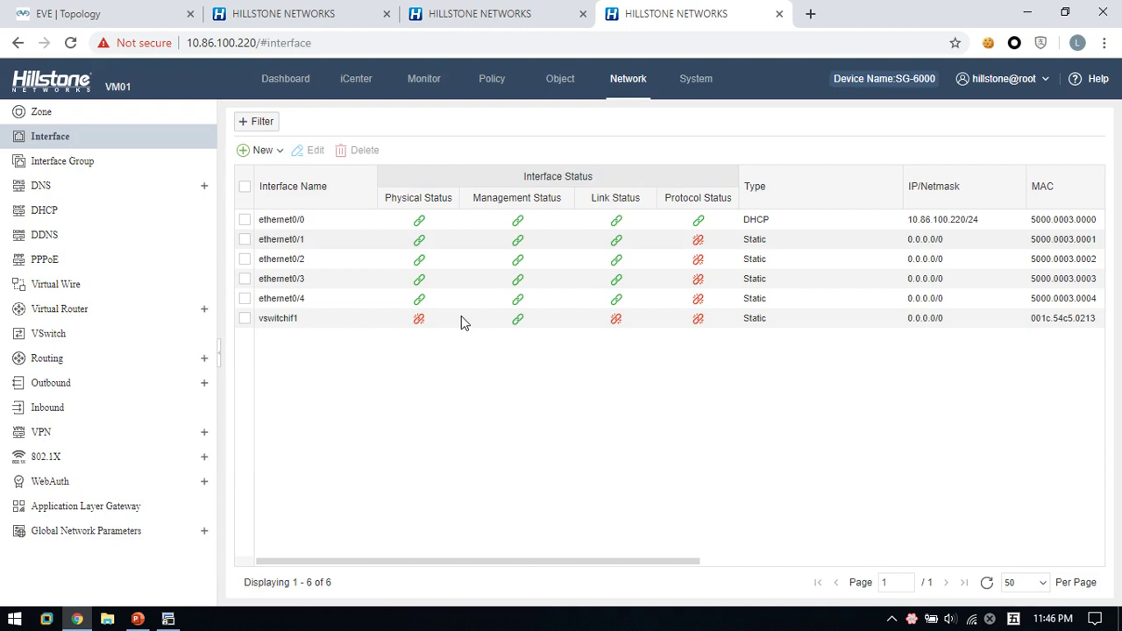
# - Make ethernet0/4 a Layer 3 interface in the untrust zone with PPPoE addressing
pyautogui.click(426, 300)
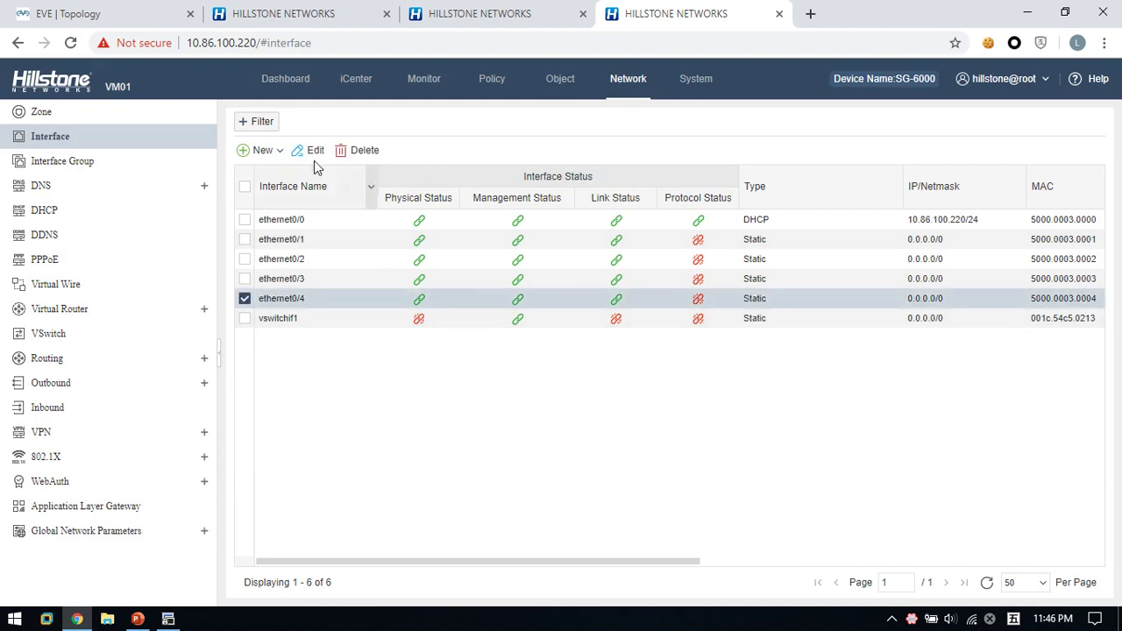
pyautogui.doubleClick(509, 305)
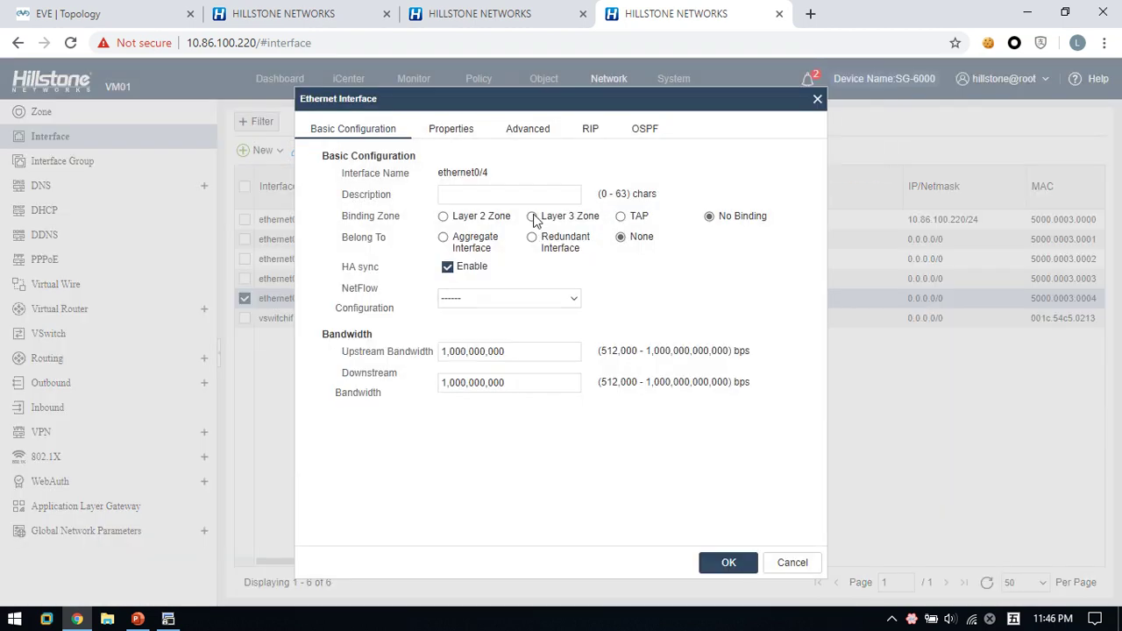
pyautogui.click(550, 219)
pyautogui.click(508, 237)
pyautogui.click(506, 272)
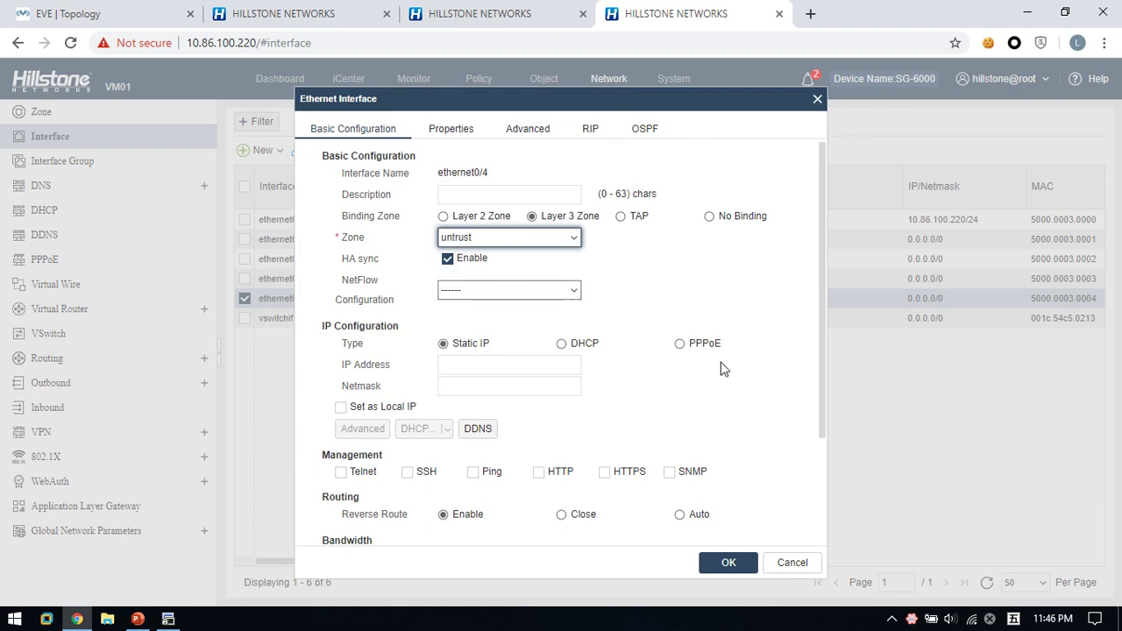
pyautogui.click(691, 345)
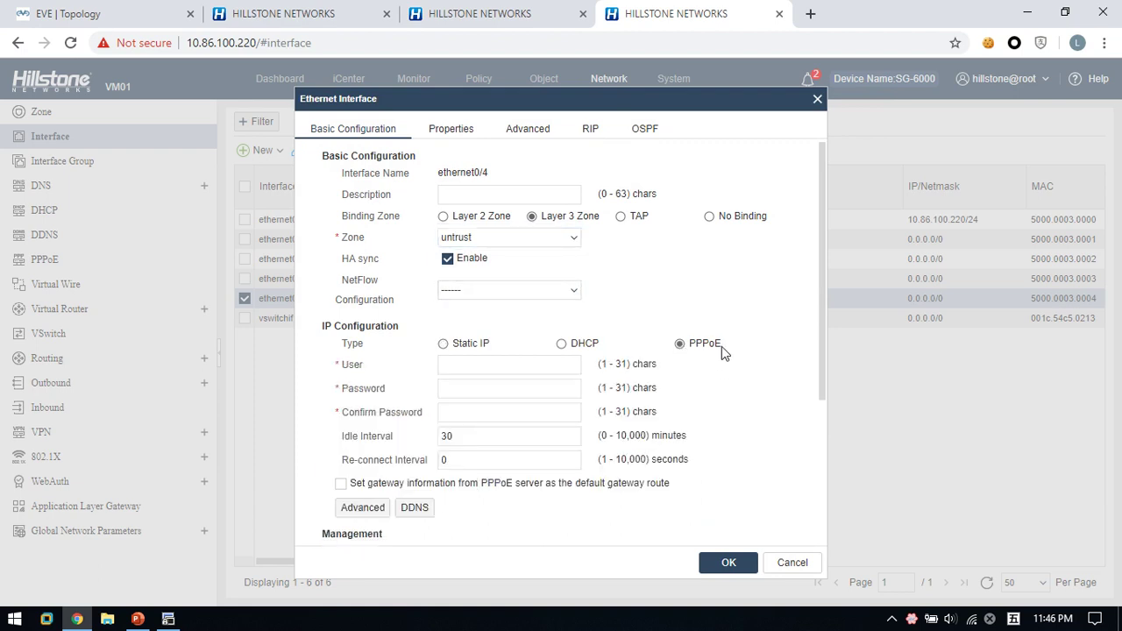
# - Enable taking the default gateway from the PPPoE server, then return to the EVE topology
pyautogui.click(523, 368)
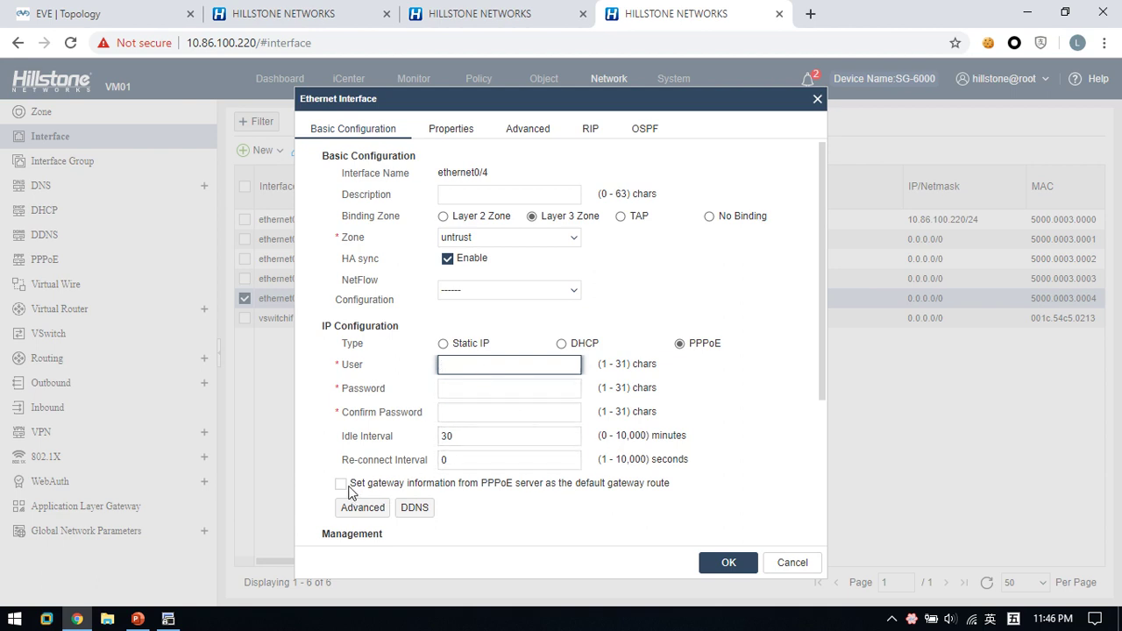
pyautogui.moveTo(368, 489); pyautogui.dragTo(689, 488)
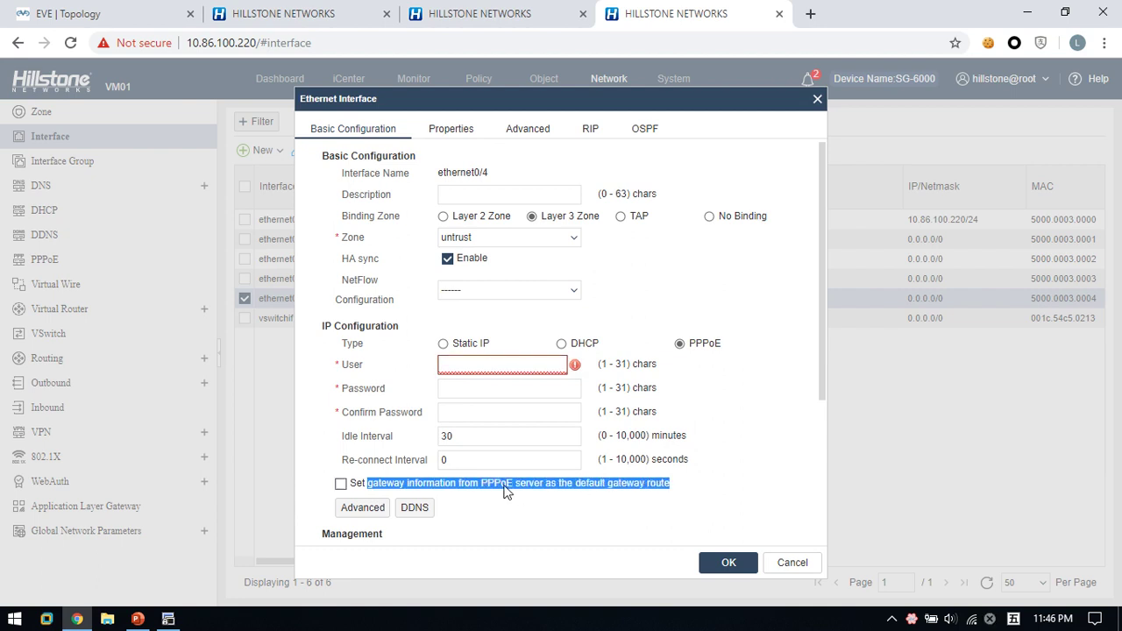
pyautogui.click(570, 490)
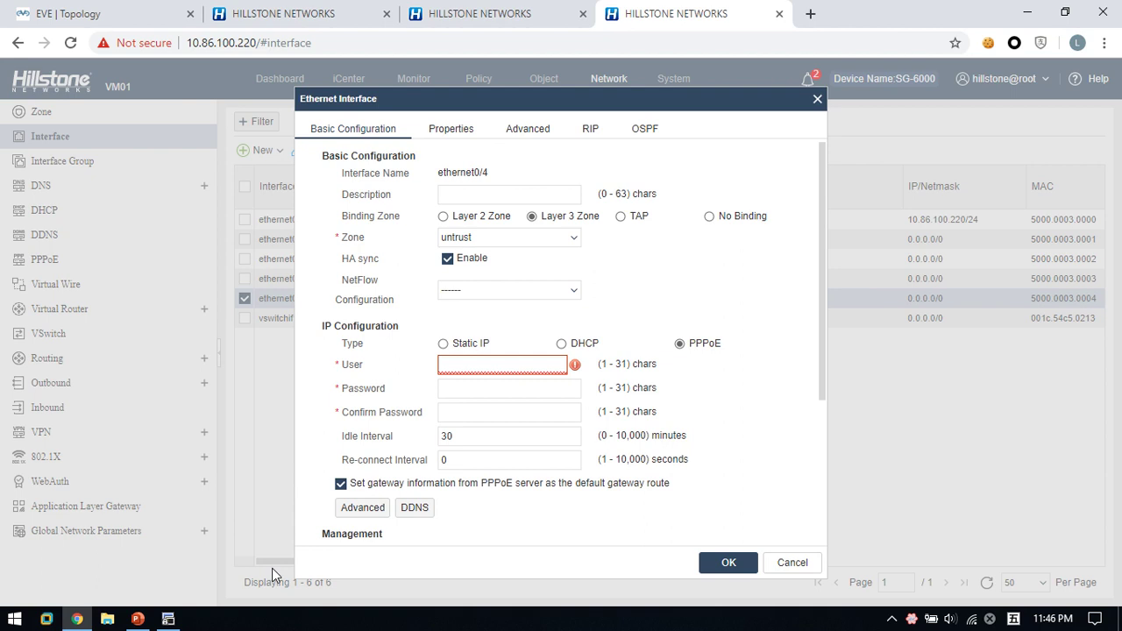
pyautogui.click(96, 13)
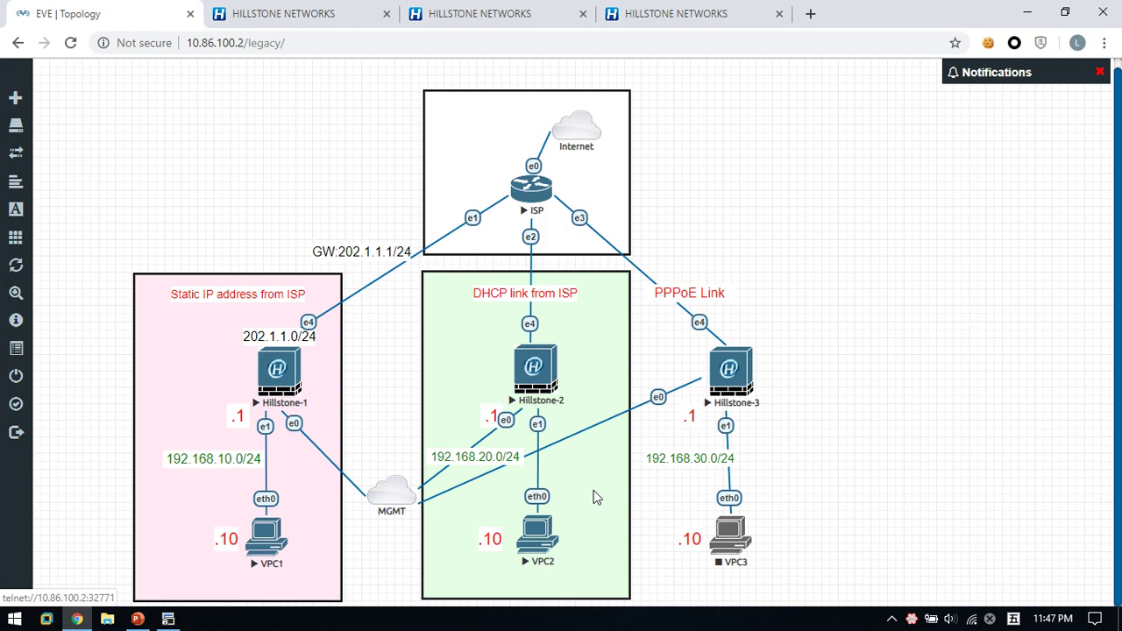
# - Return to the slideshow and advance past Video Plan to the final Thanks slide (5 of 5)
pyautogui.moveTo(138, 618)
pyautogui.click(156, 579)
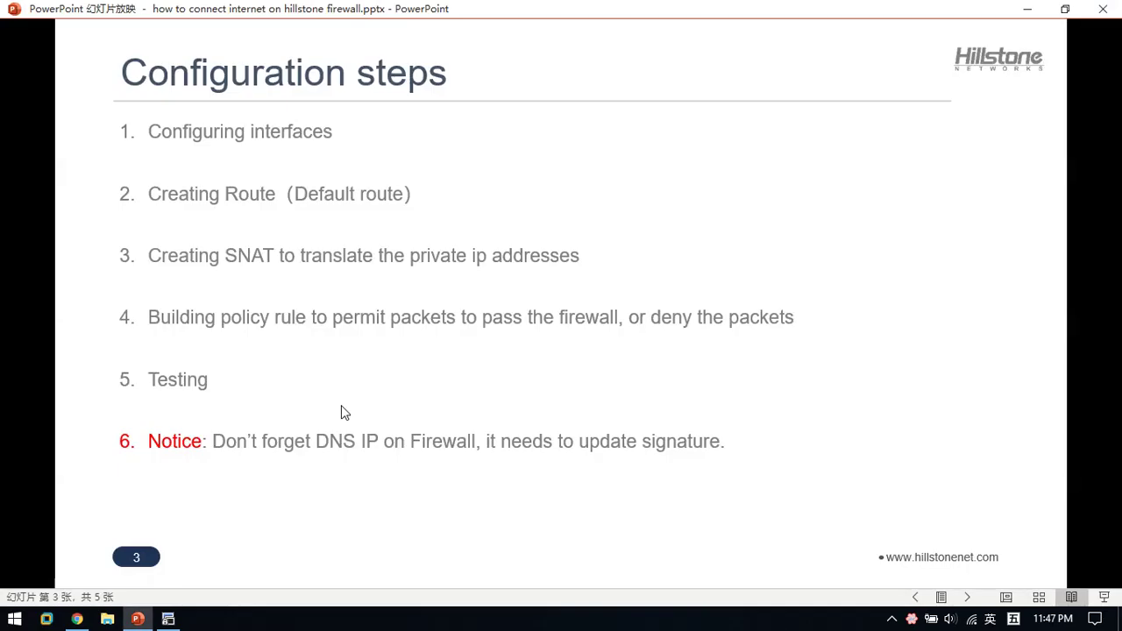
pyautogui.click(342, 409)
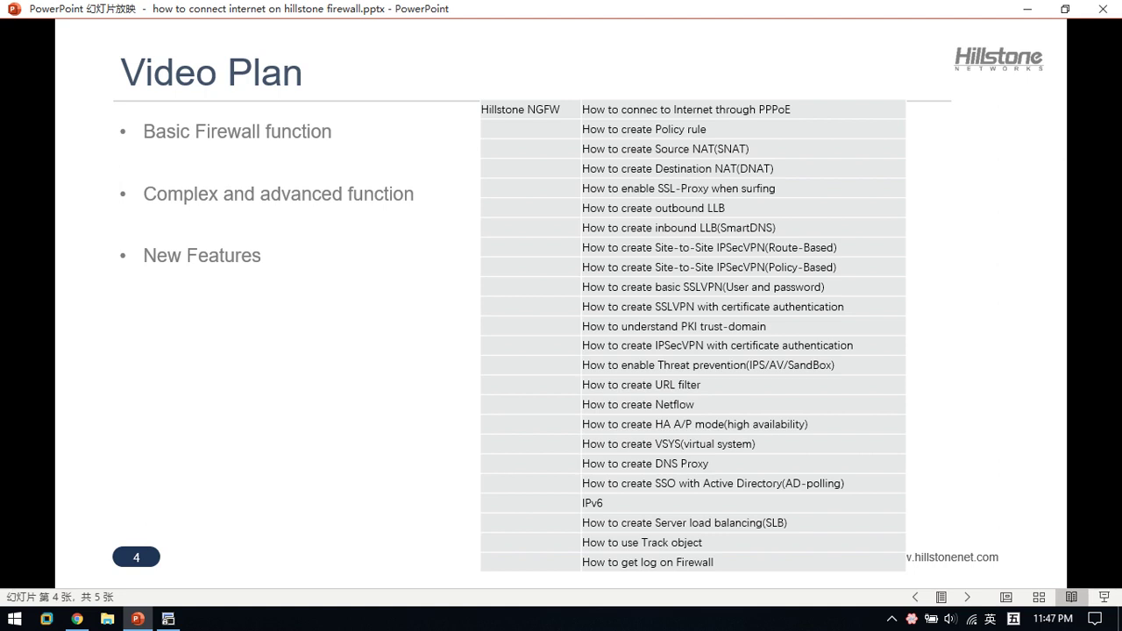
pyautogui.press('Right')
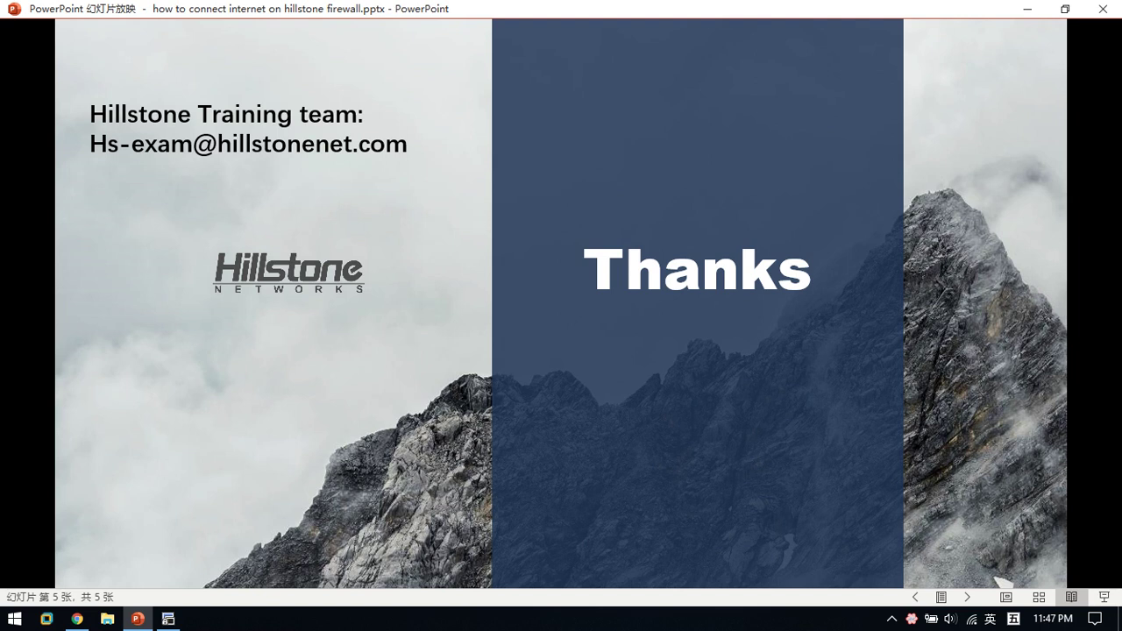